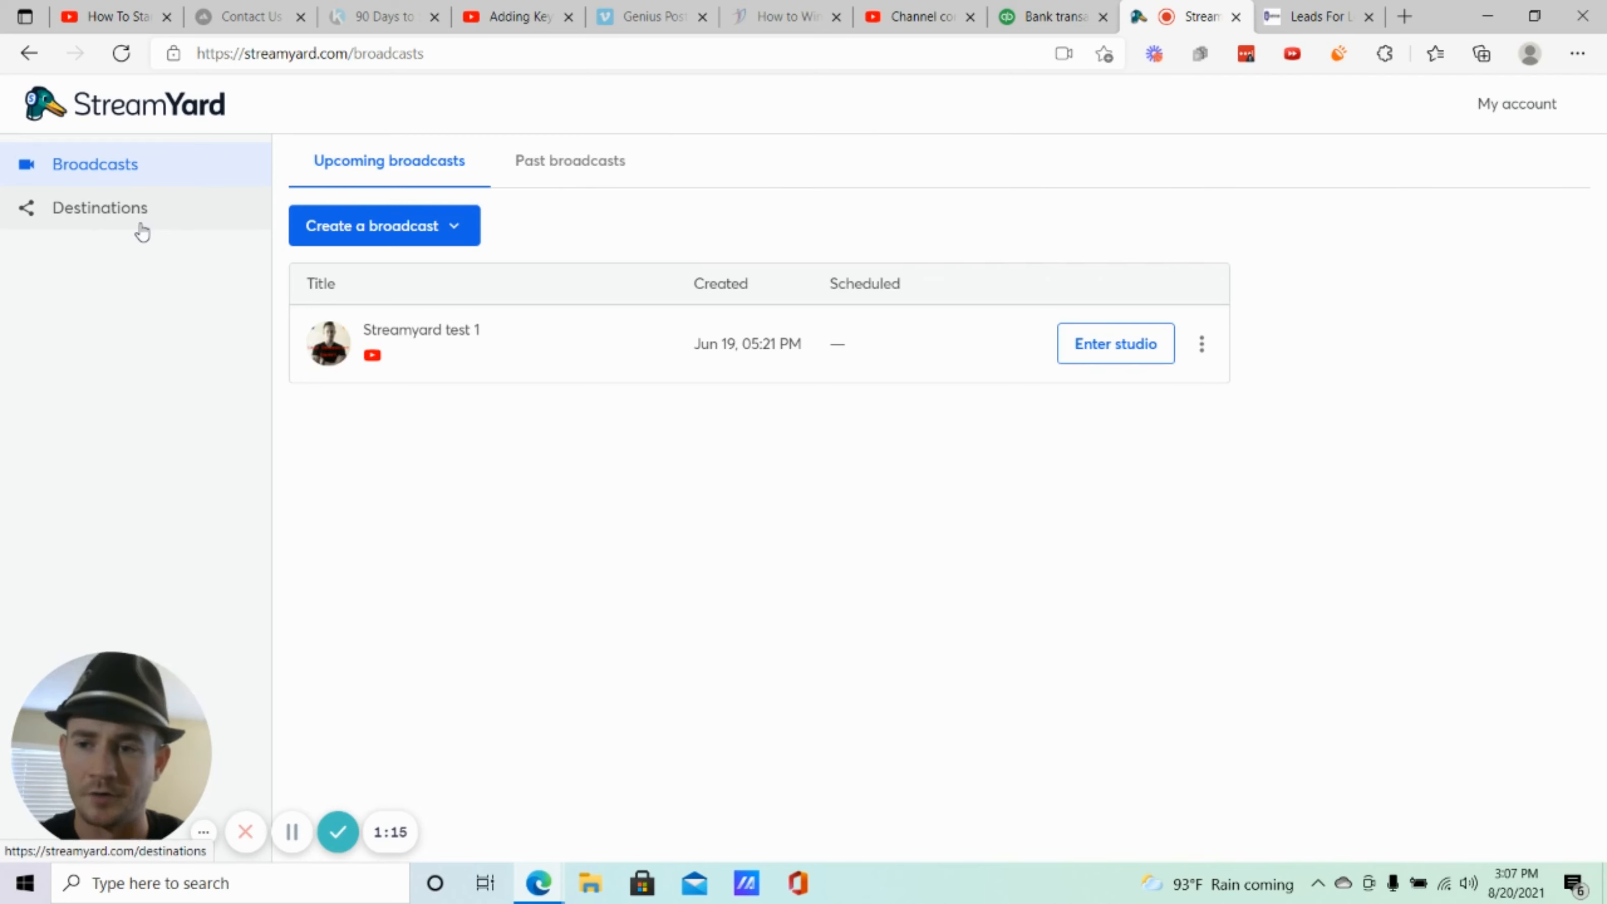
# View the connected destinations and the platforms available for adding a destination, and return to the destinations list.
pyautogui.click(123, 220)
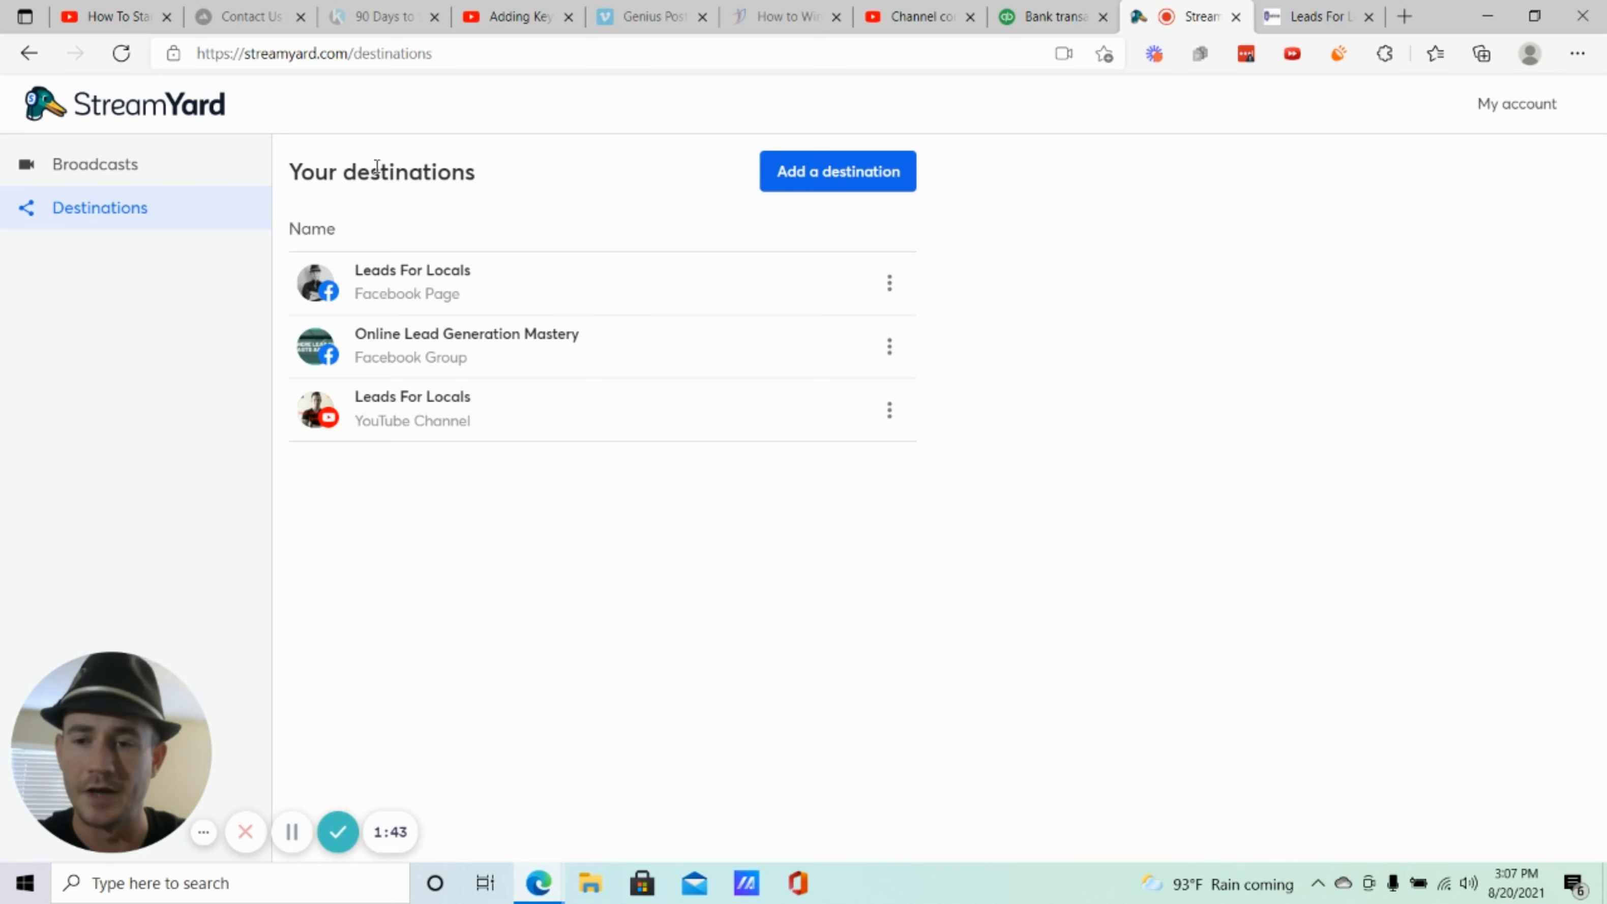
pyautogui.click(830, 184)
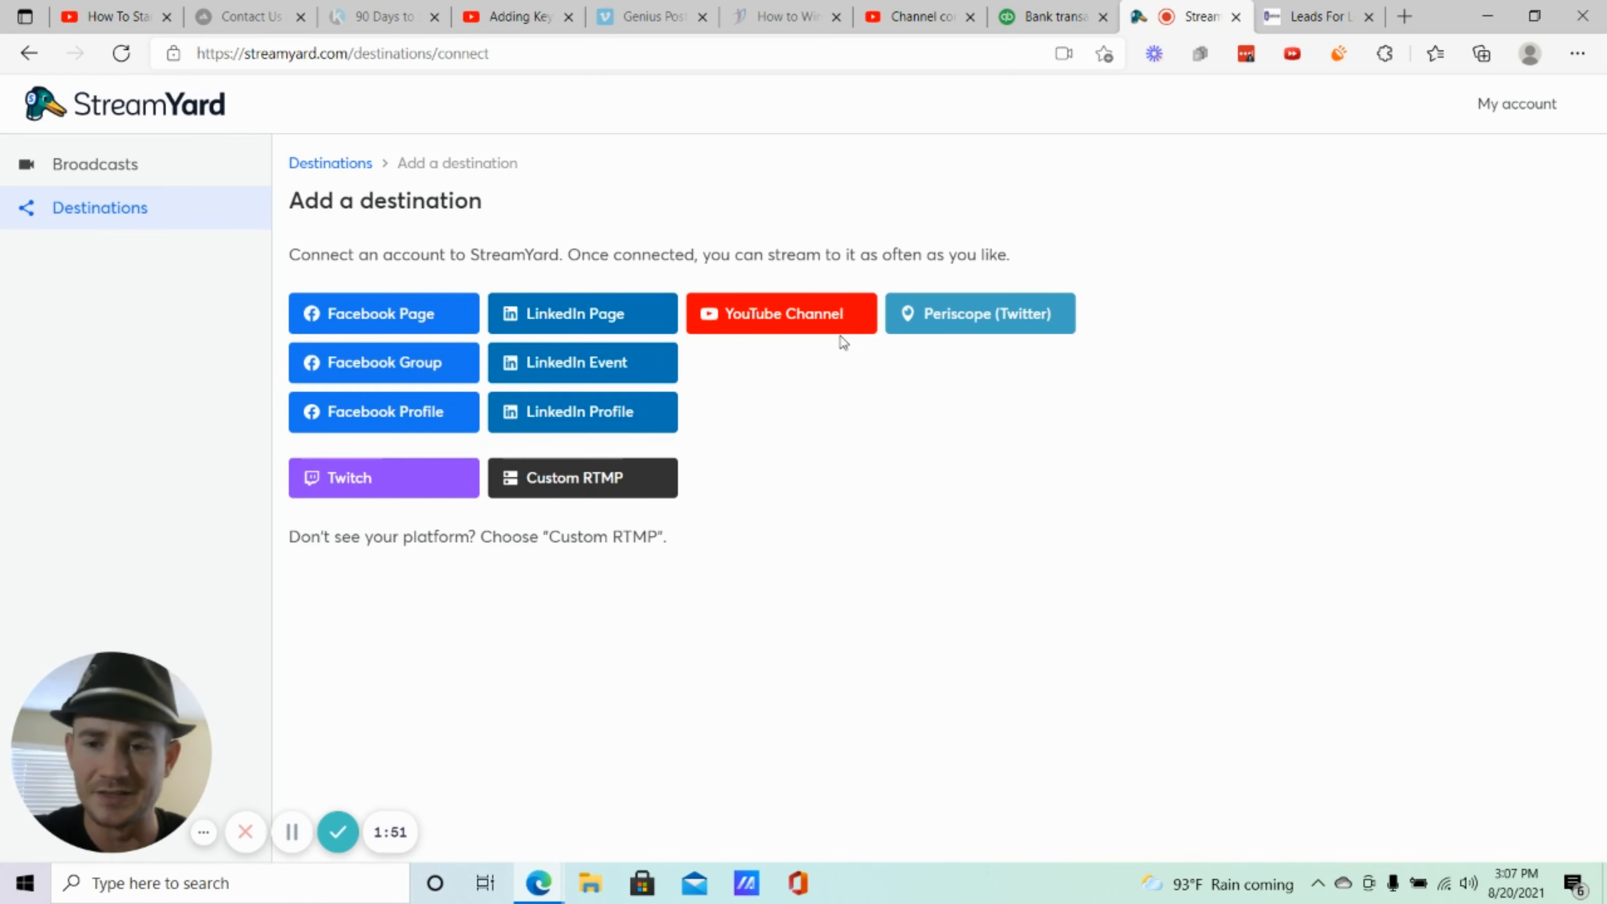
pyautogui.click(323, 163)
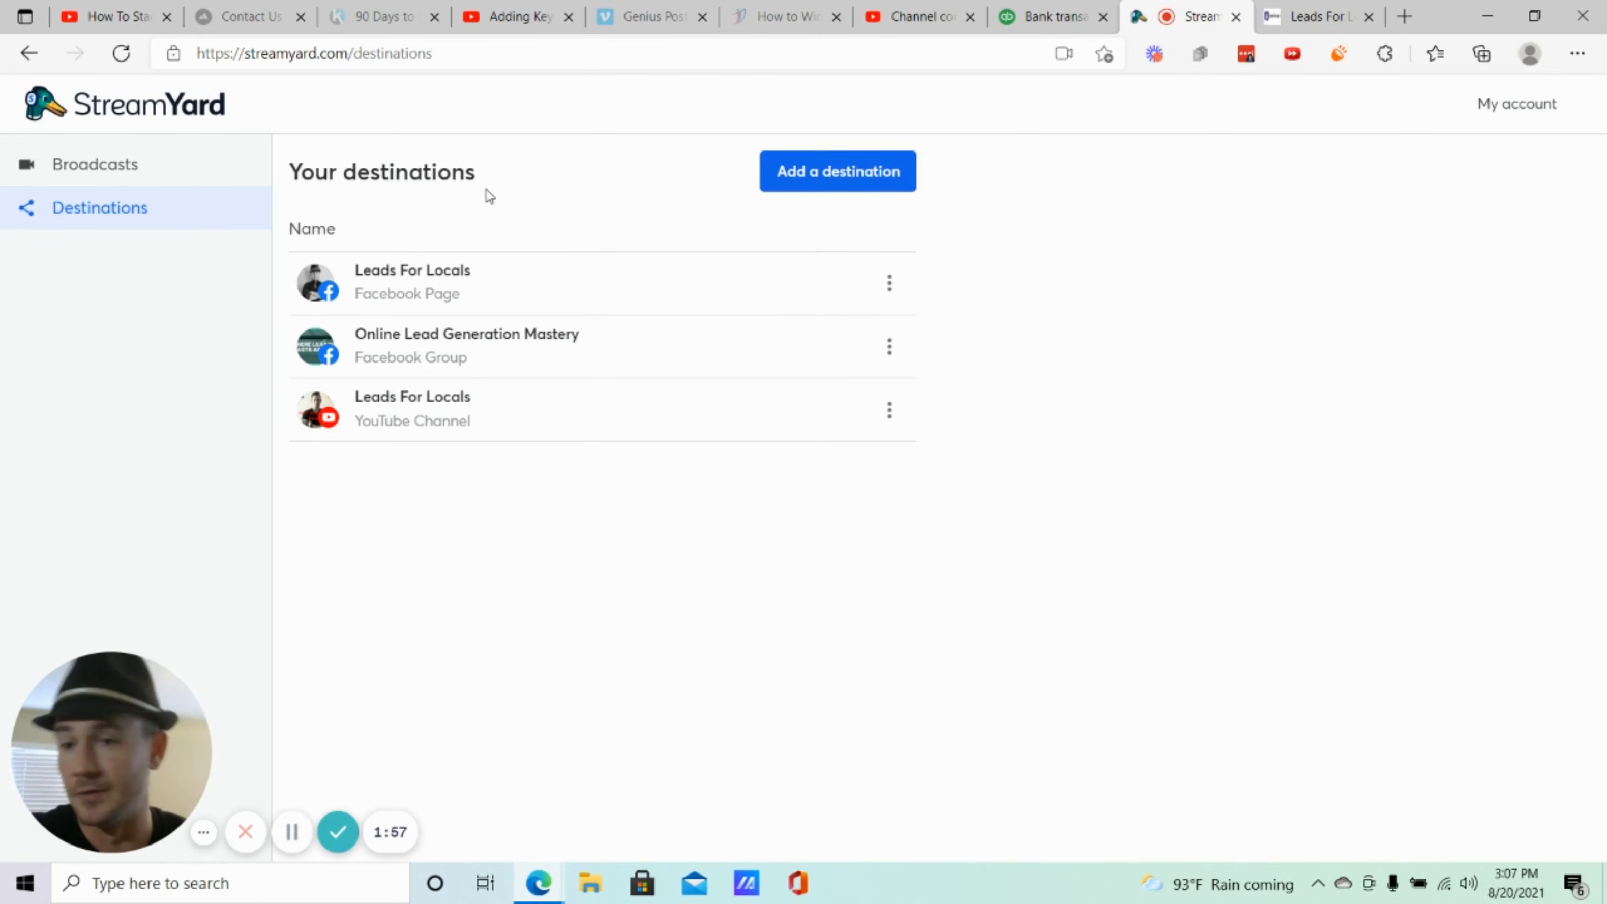
# Review the past broadcasts and the options for the GoHighLevel Success Strategy Session recording, and return to the upcoming broadcasts.
pyautogui.click(83, 176)
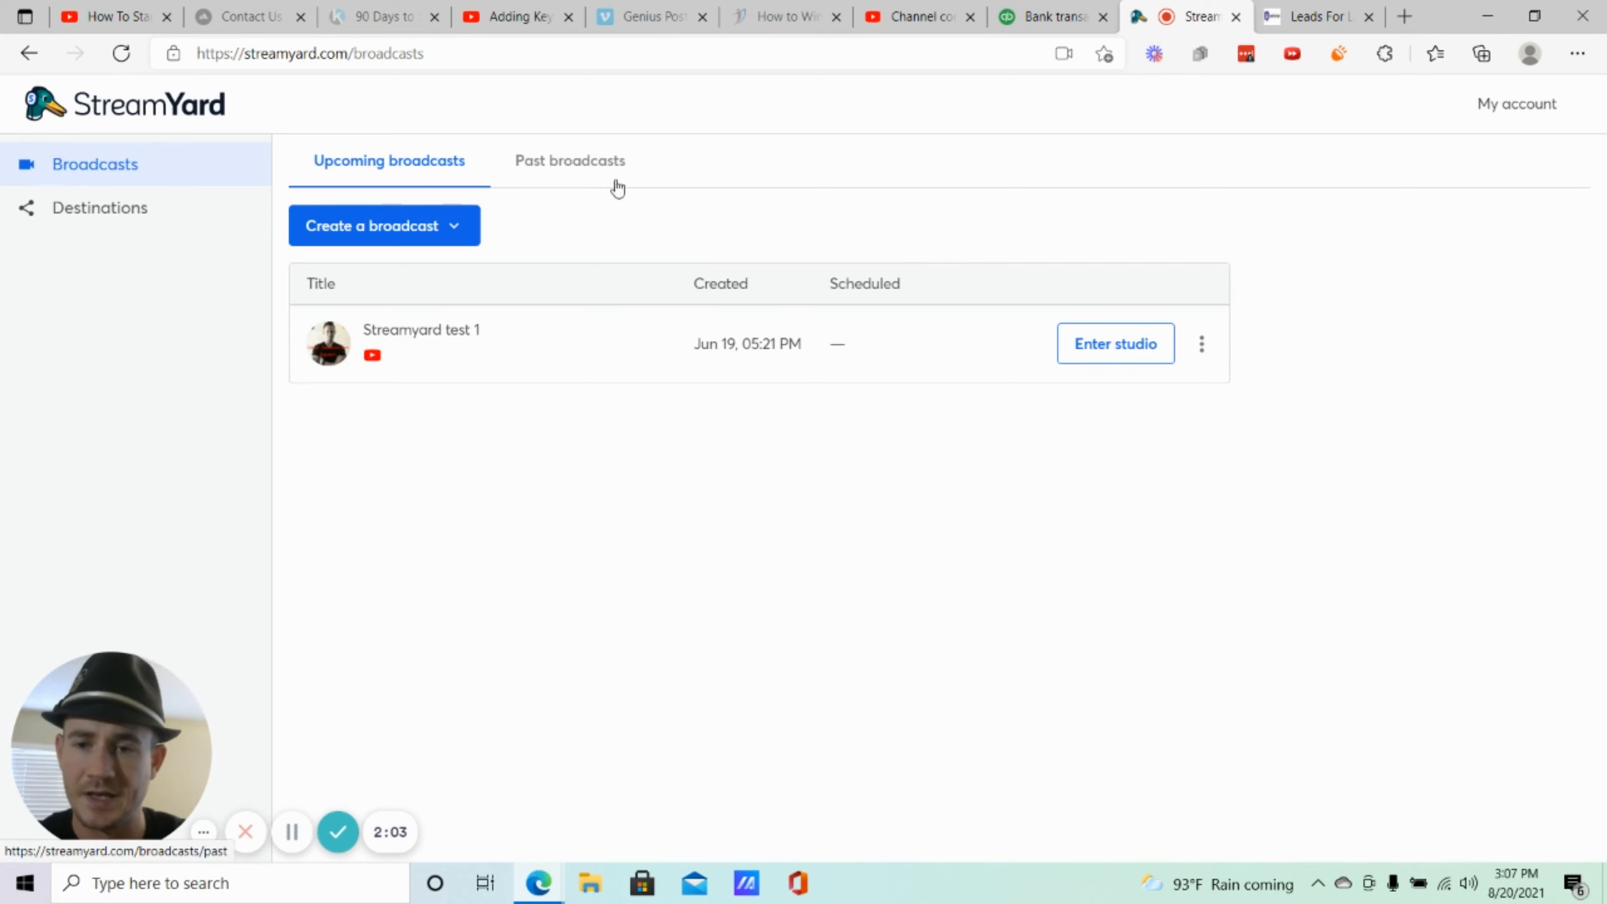
pyautogui.click(548, 168)
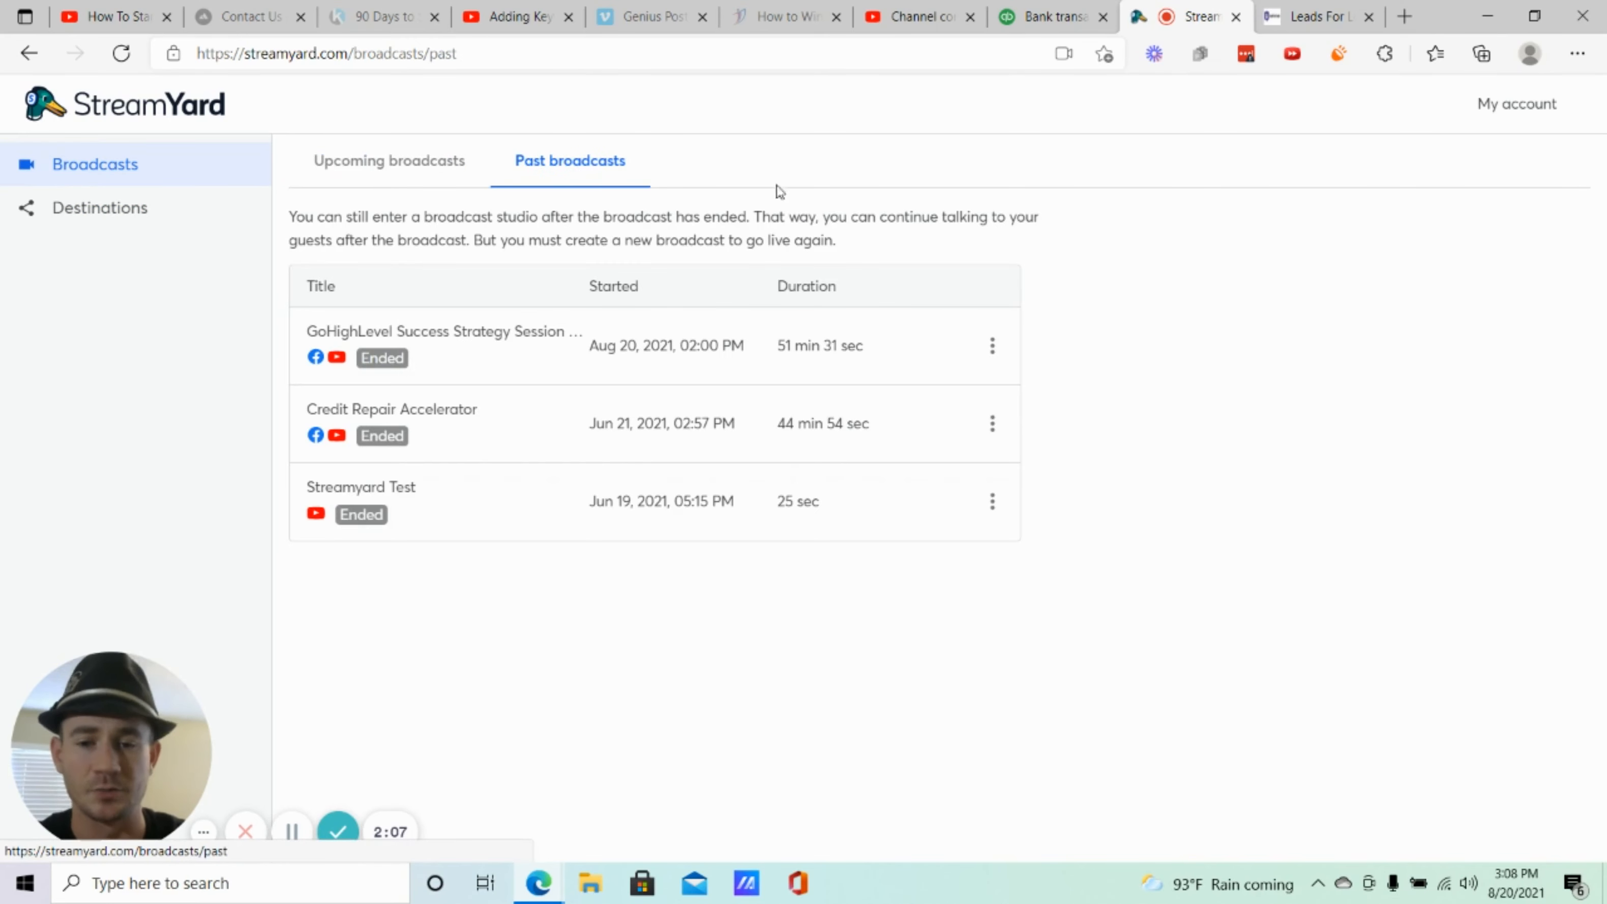
pyautogui.click(993, 347)
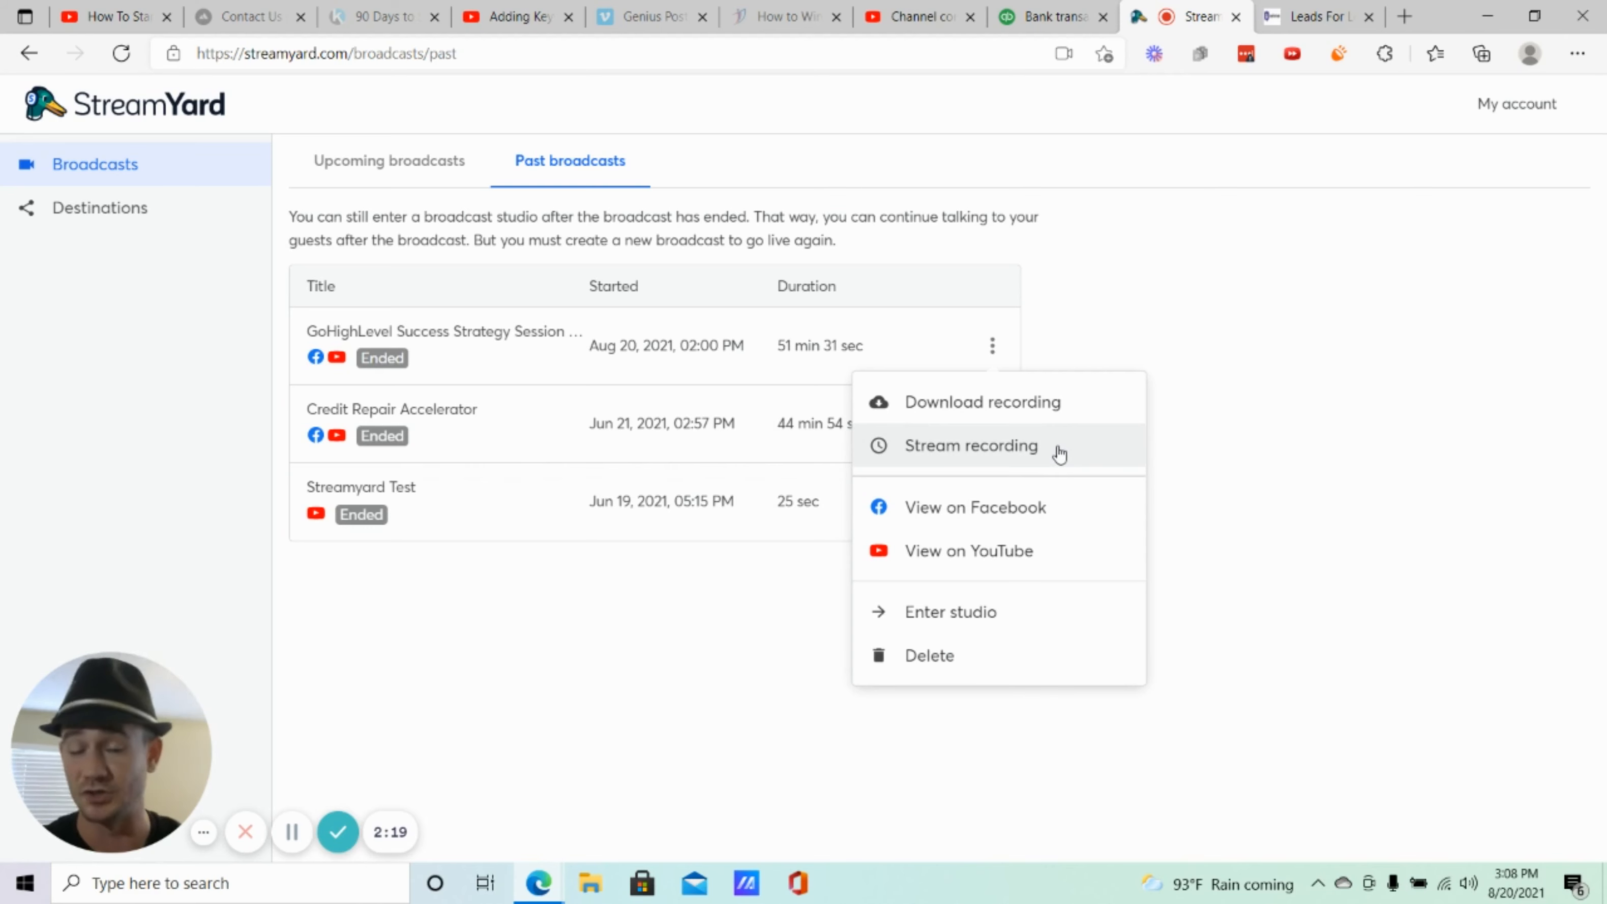
pyautogui.click(1215, 366)
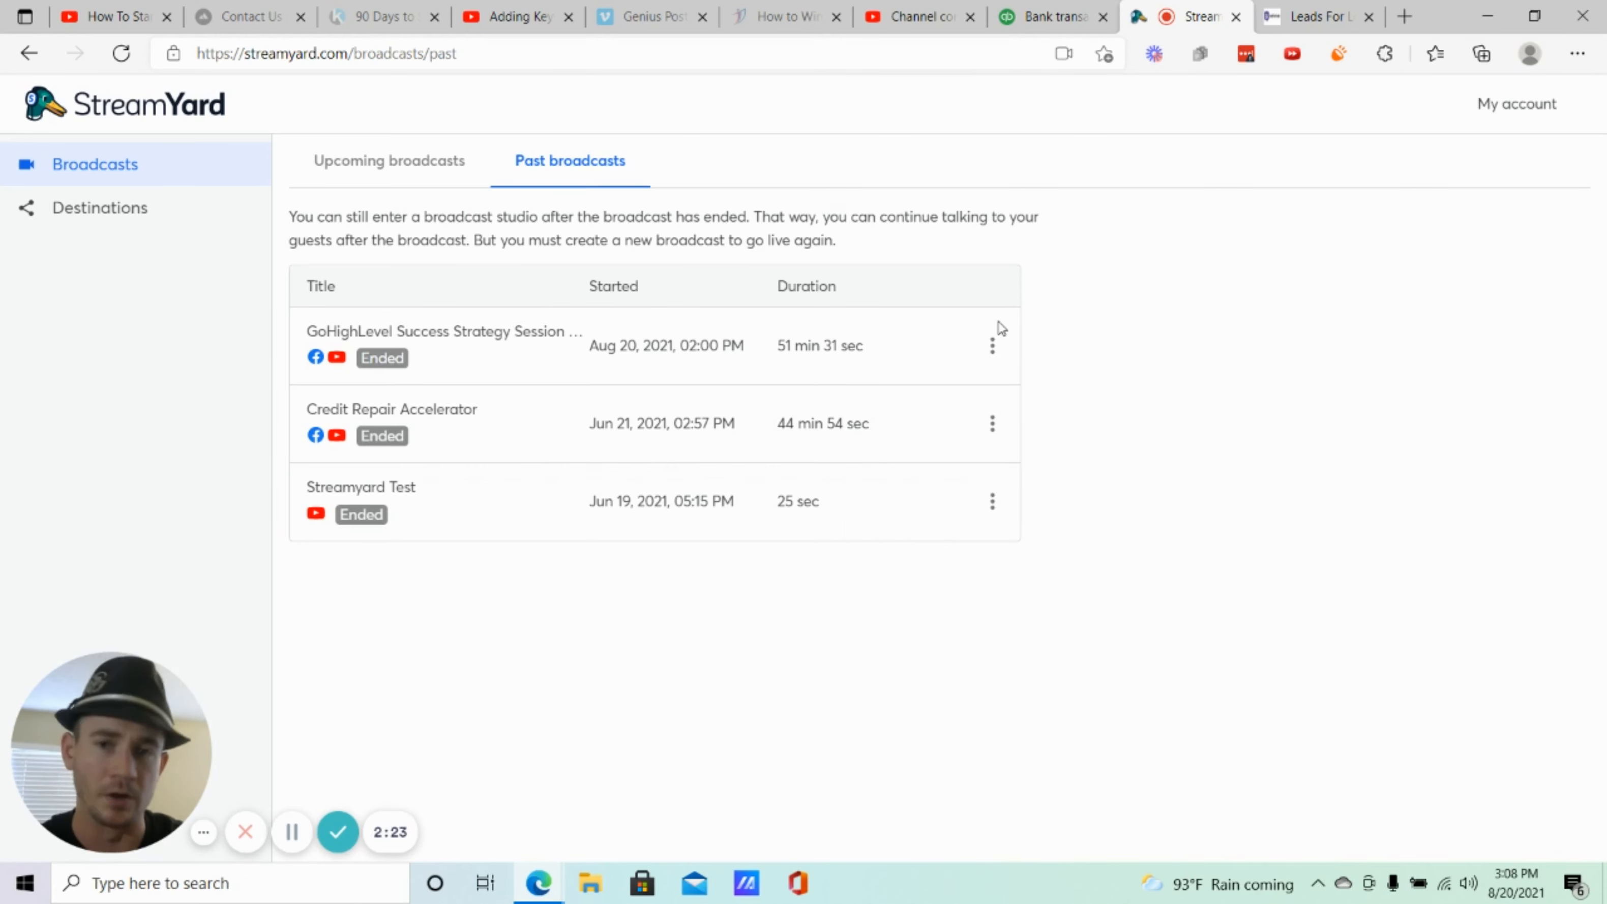
pyautogui.click(379, 165)
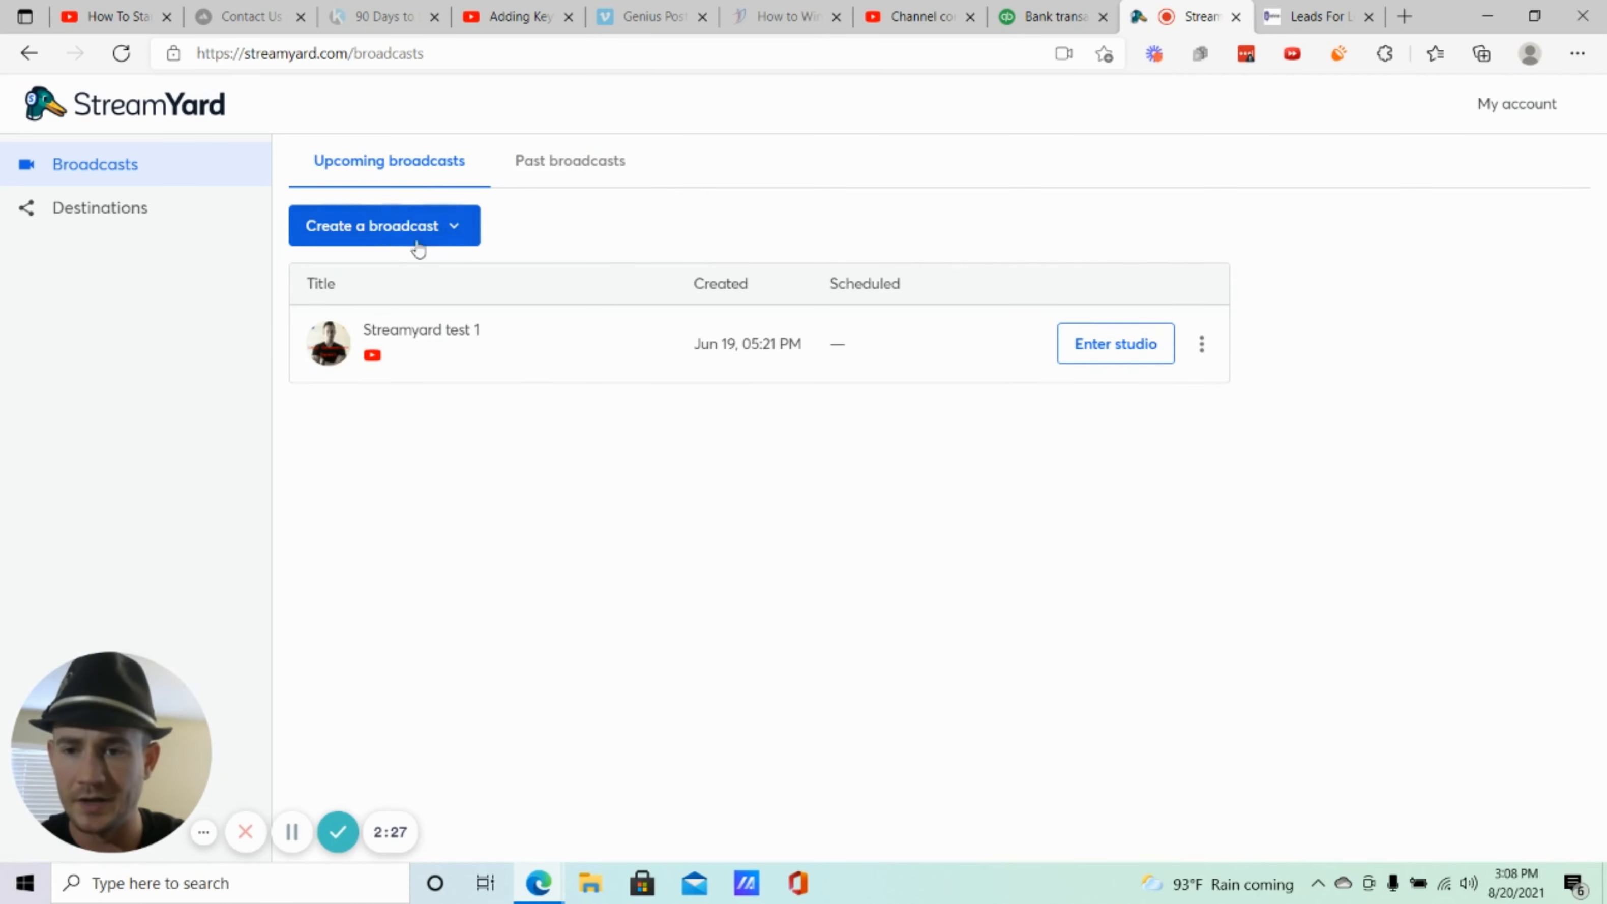
# Start a new broadcast with the Leads For Locals YouTube channel as its only destination.
pyautogui.click(387, 235)
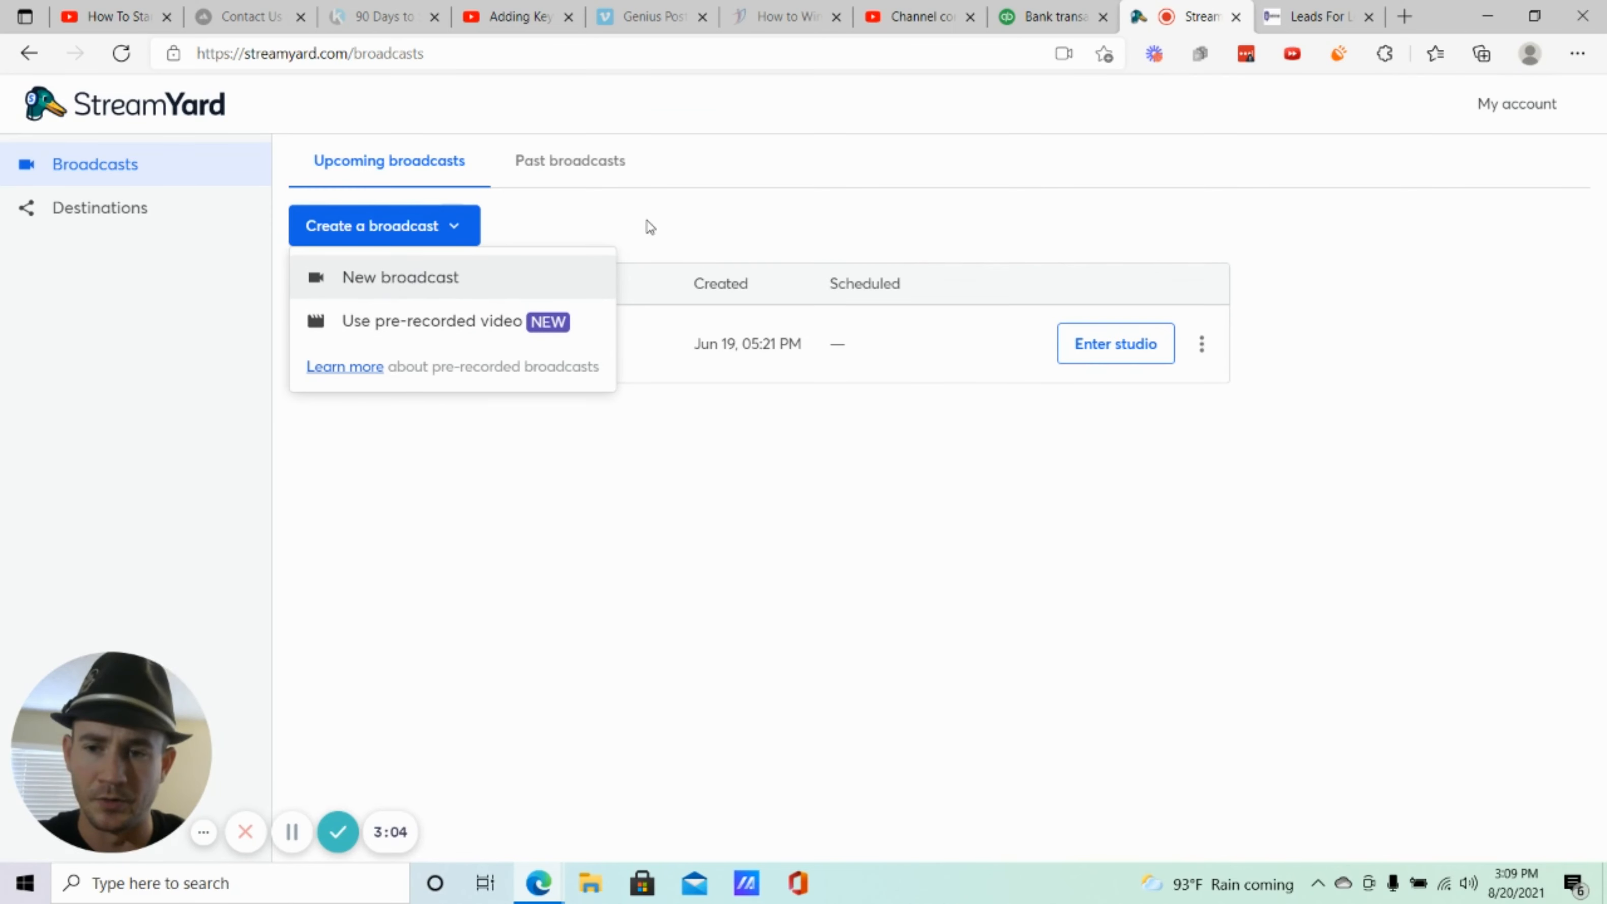
pyautogui.click(605, 276)
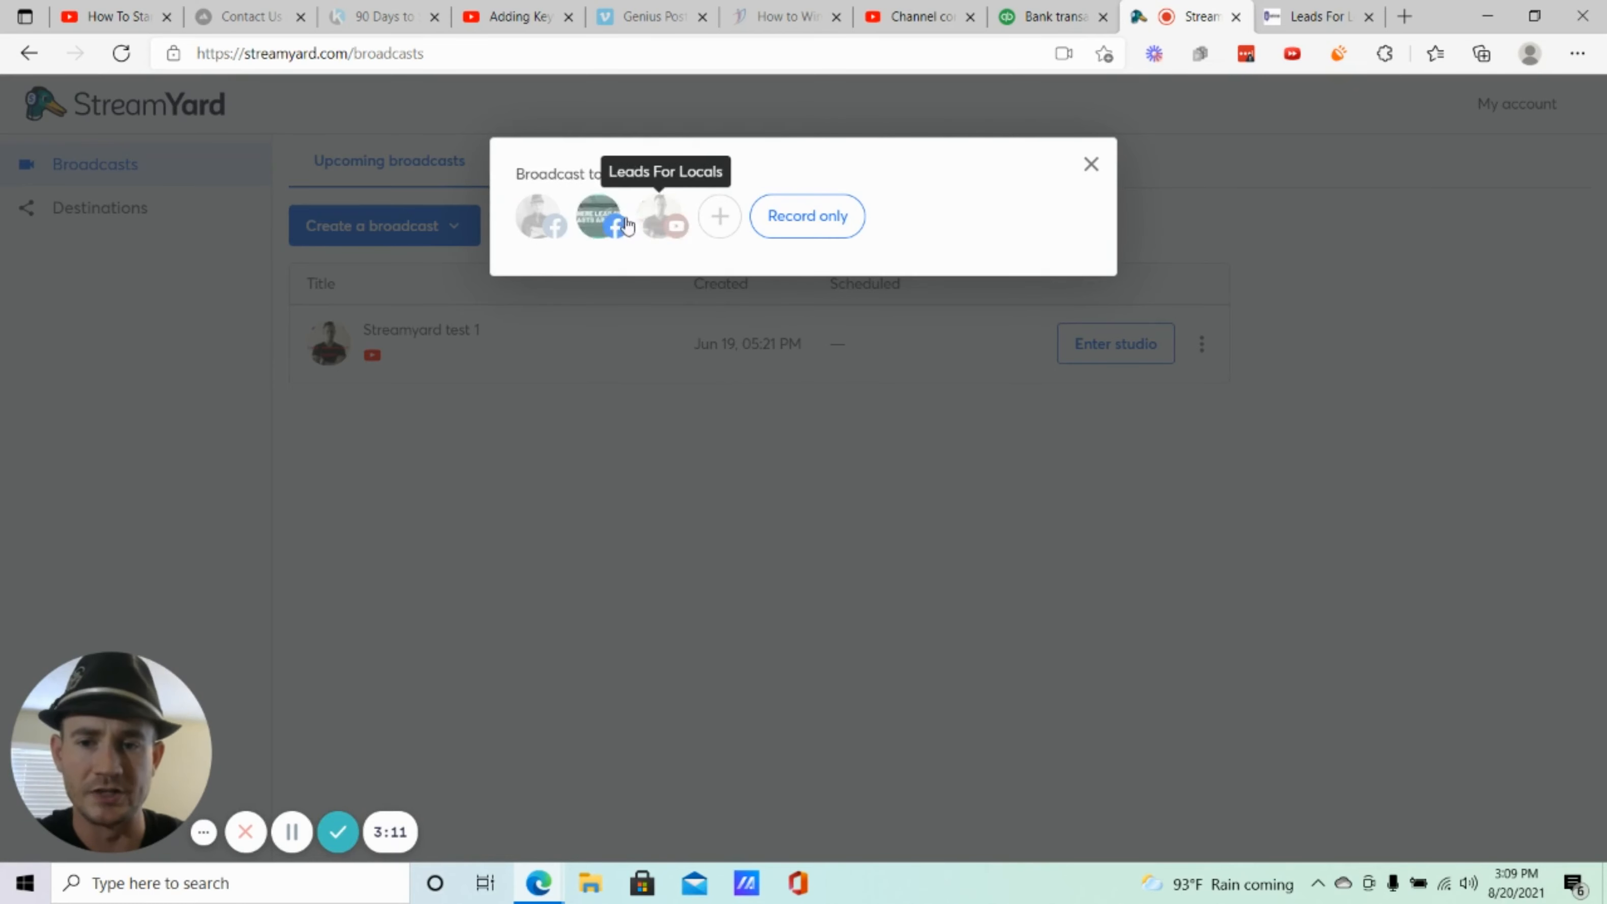
pyautogui.click(655, 219)
pyautogui.click(594, 222)
pyautogui.click(539, 218)
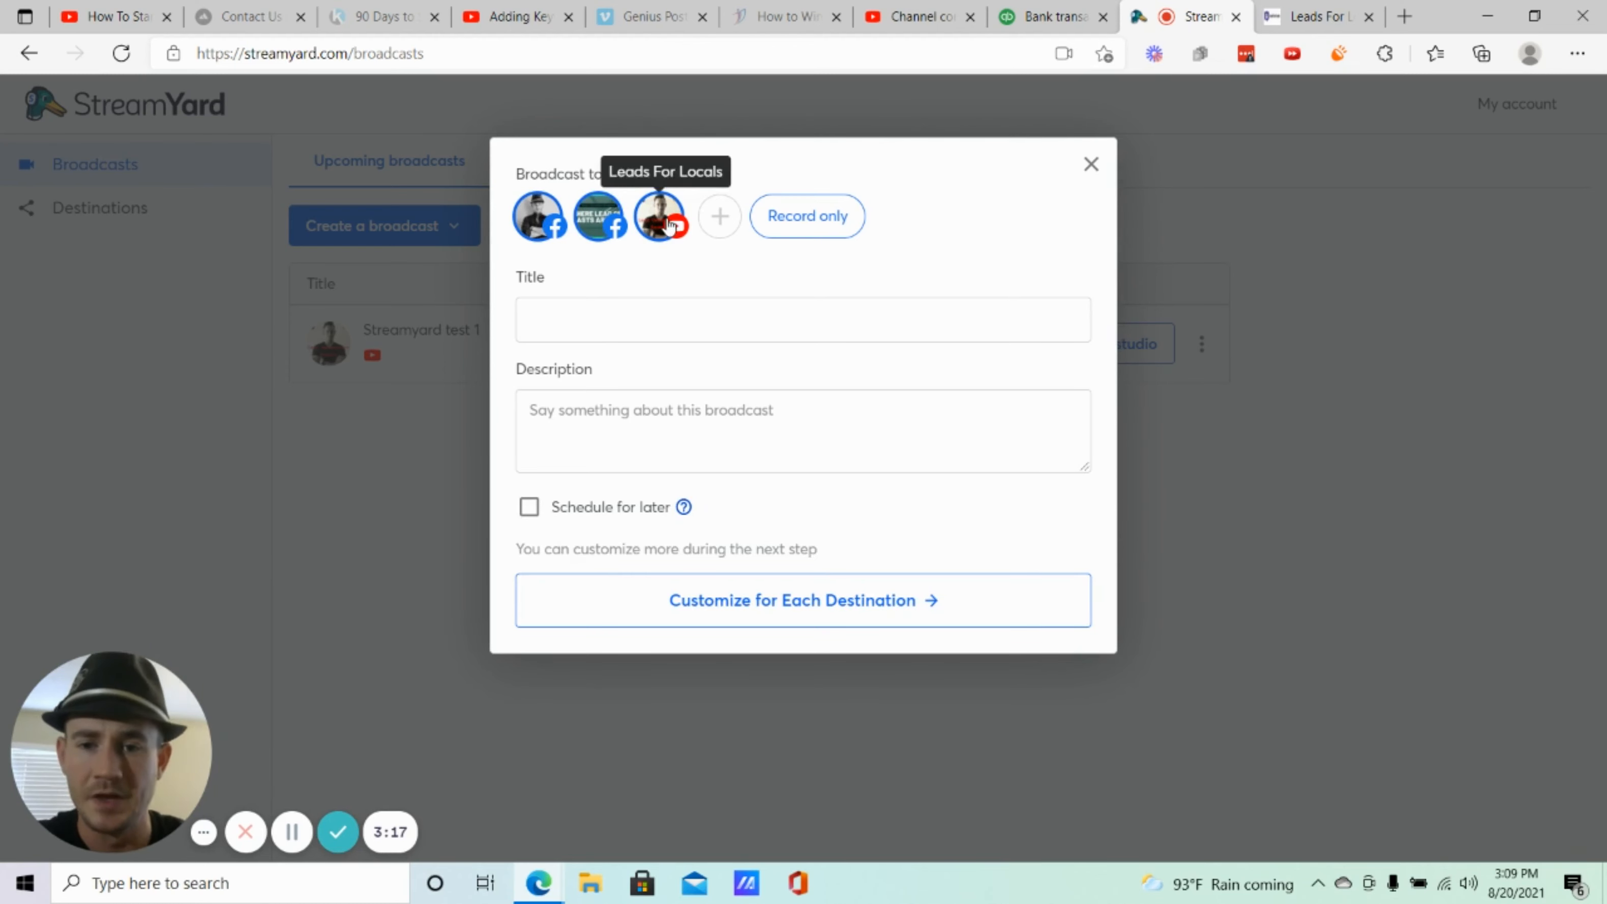
pyautogui.click(599, 219)
pyautogui.click(539, 219)
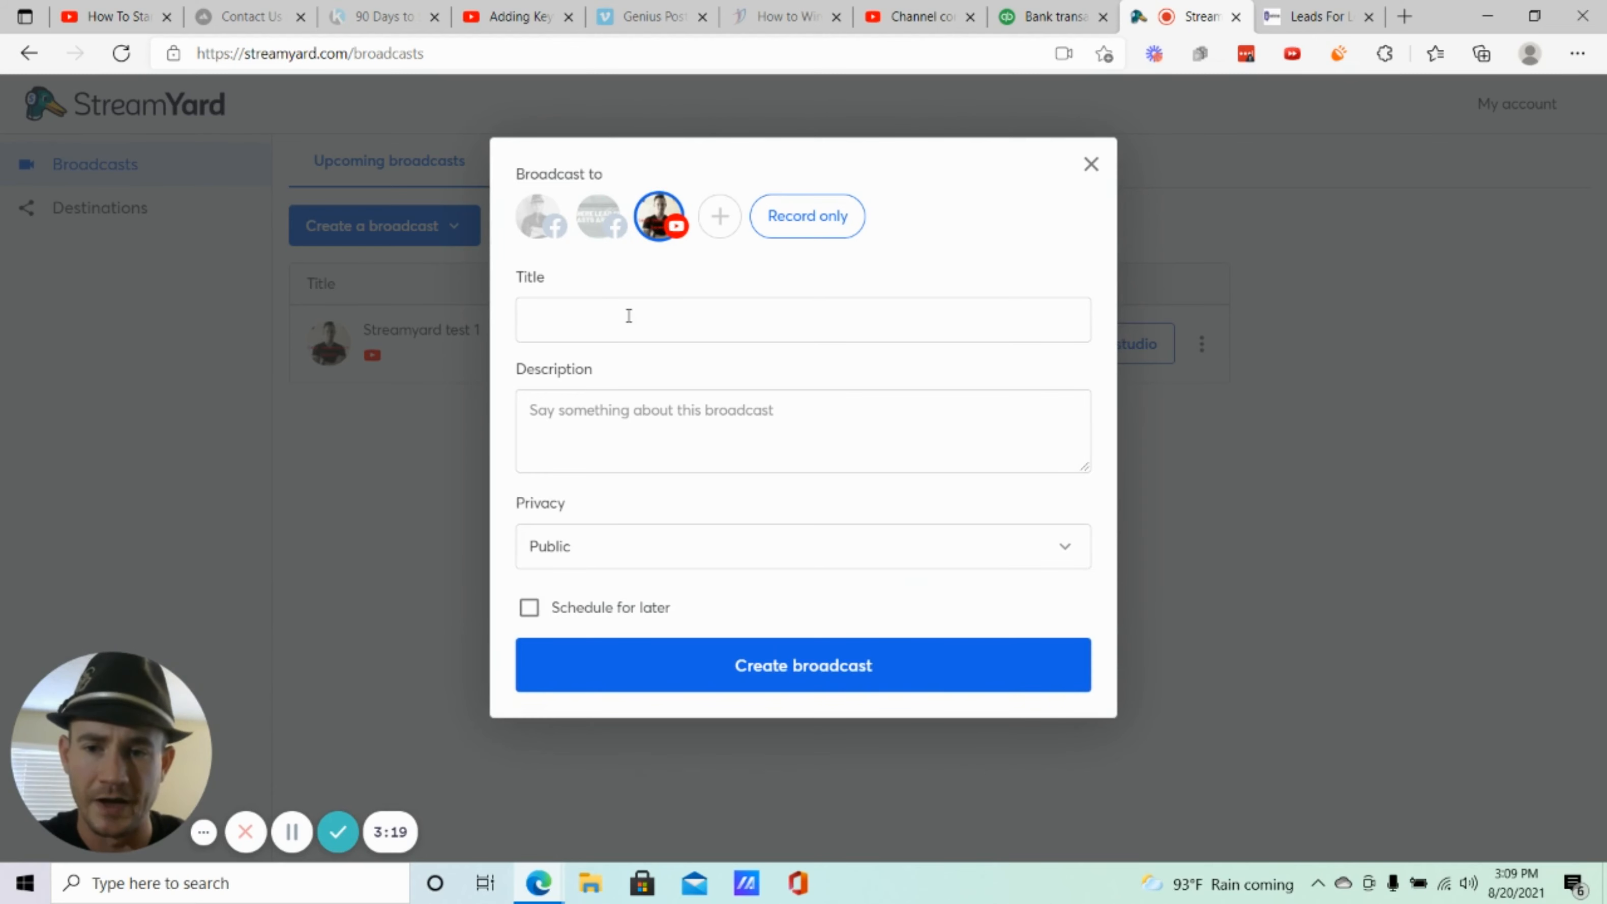
pyautogui.click(605, 222)
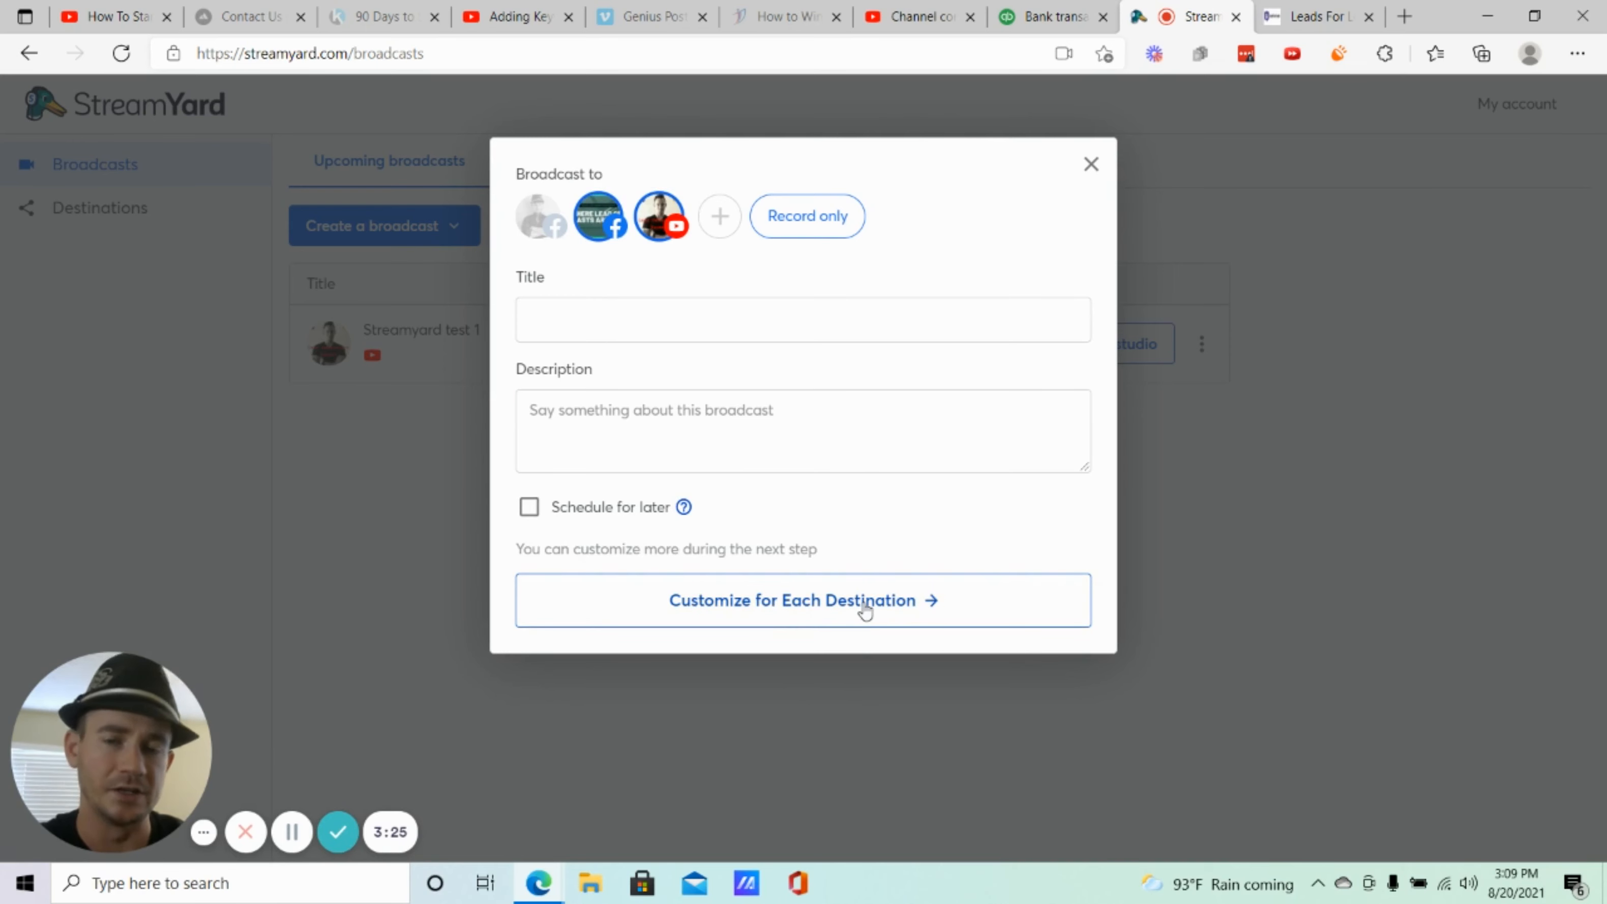
pyautogui.click(595, 217)
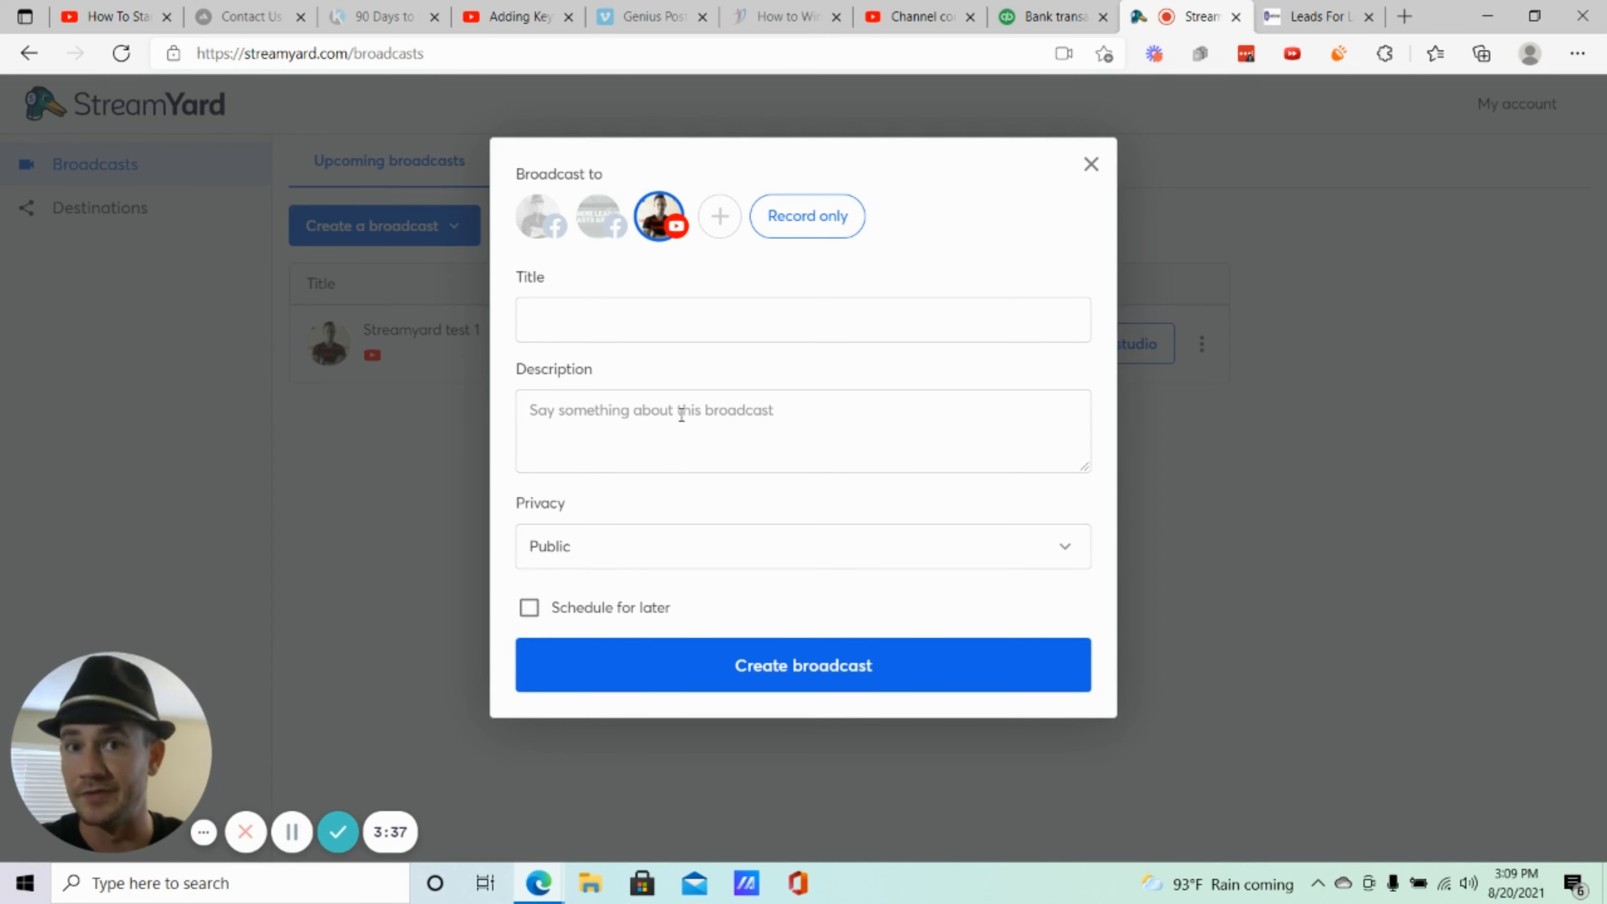
# Title the broadcast "Test Broadcast" and enter "test broadcast" as its description.
pyautogui.click(651, 323)
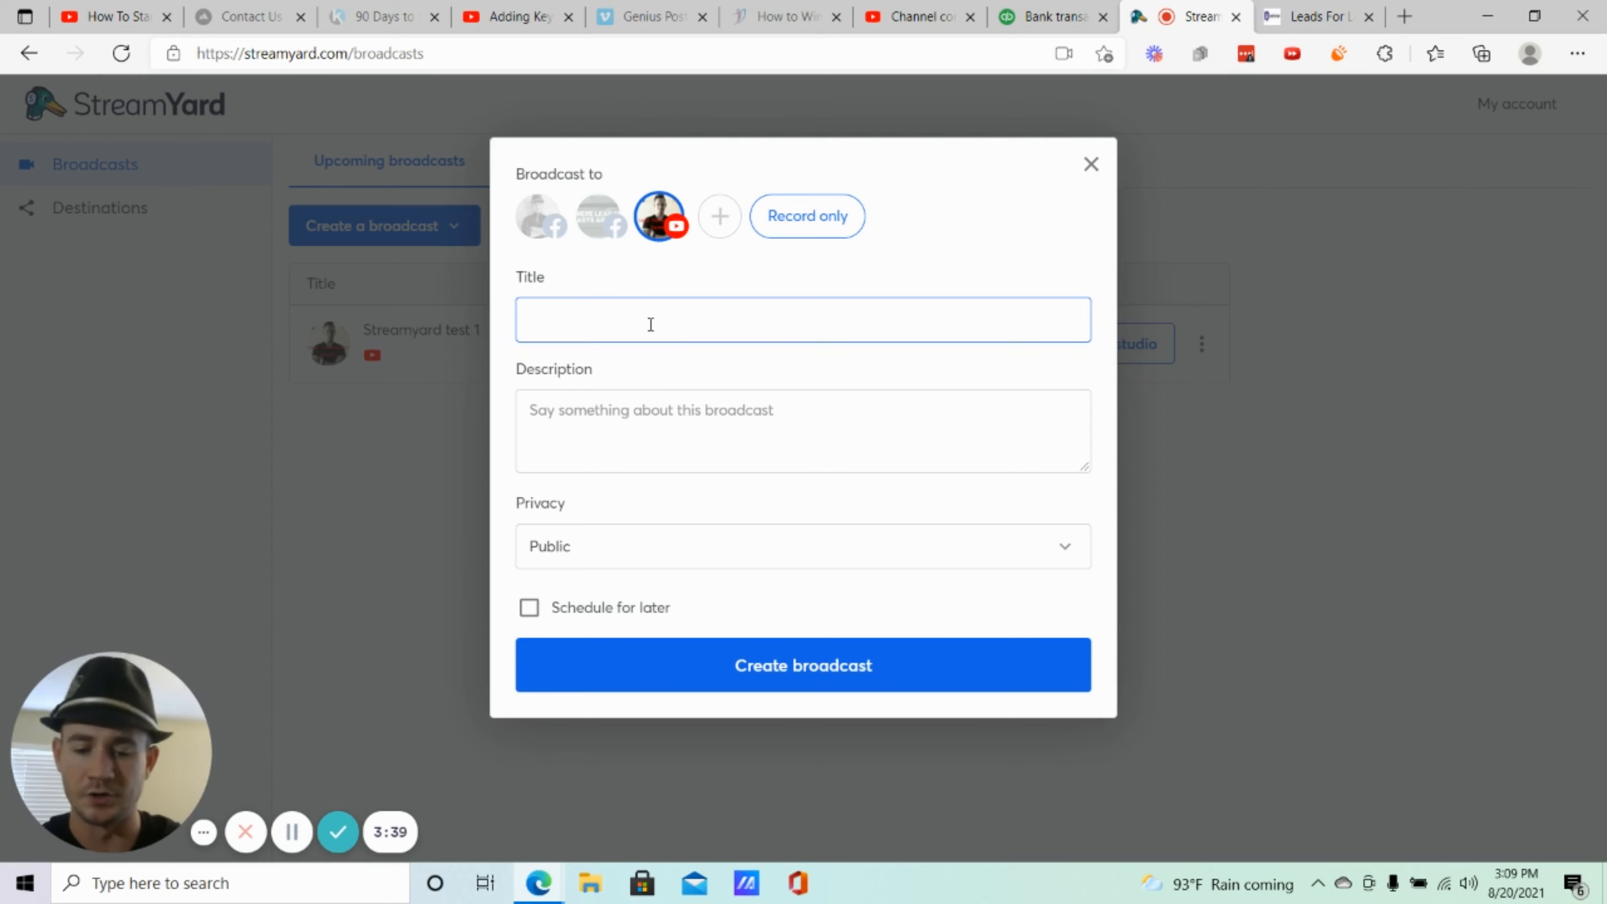
pyautogui.write('Test ')
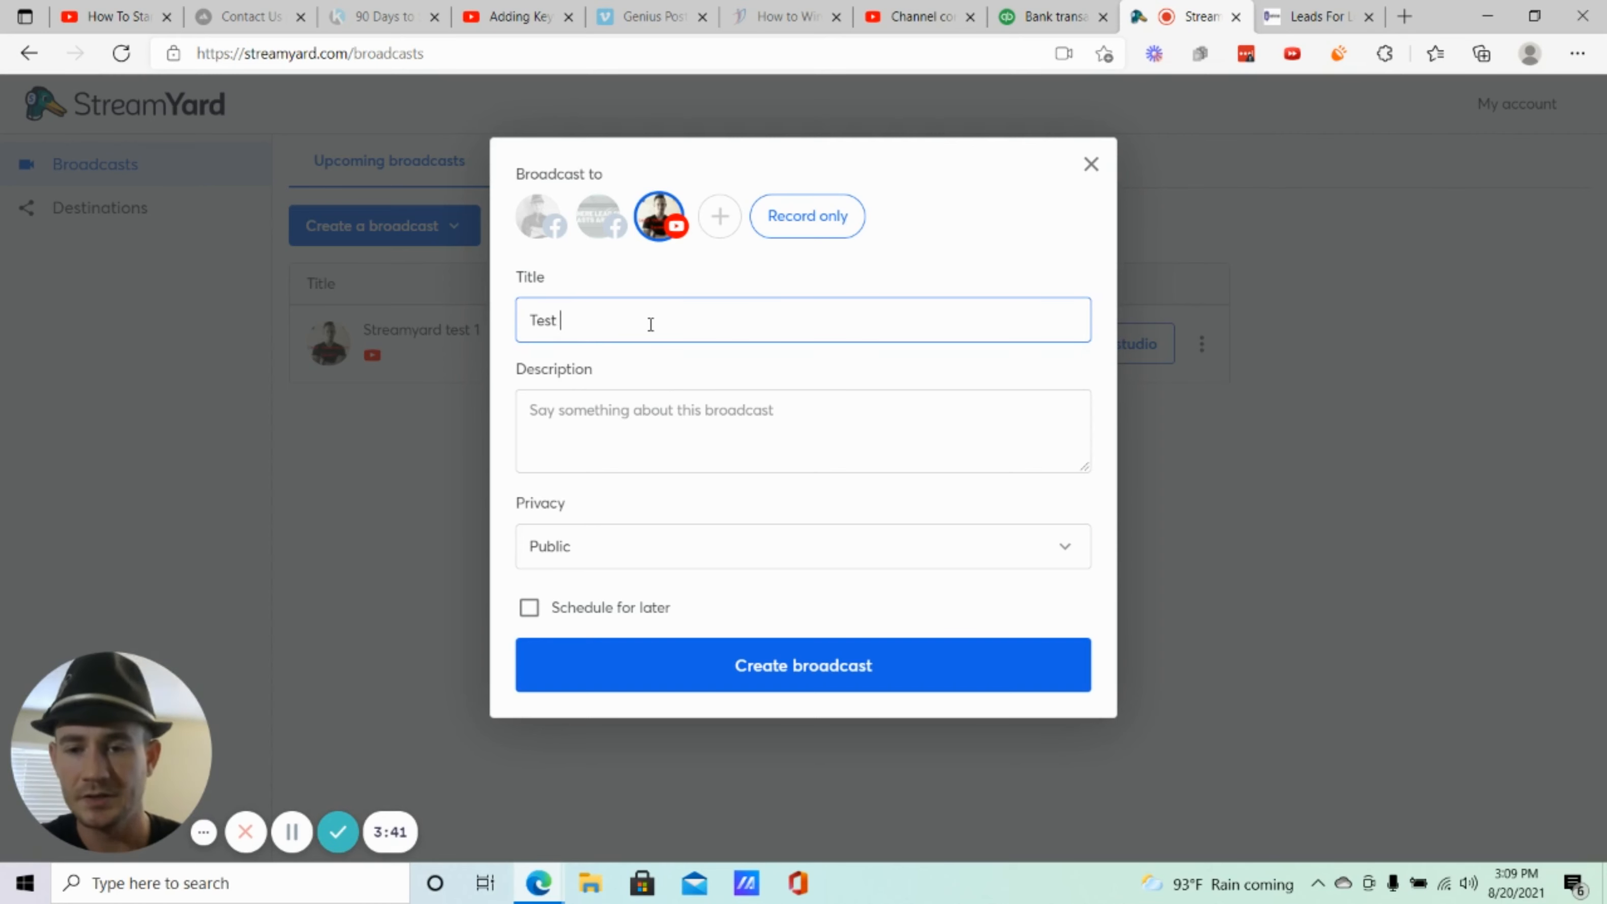
pyautogui.write('Broadcast')
pyautogui.press('Tab')
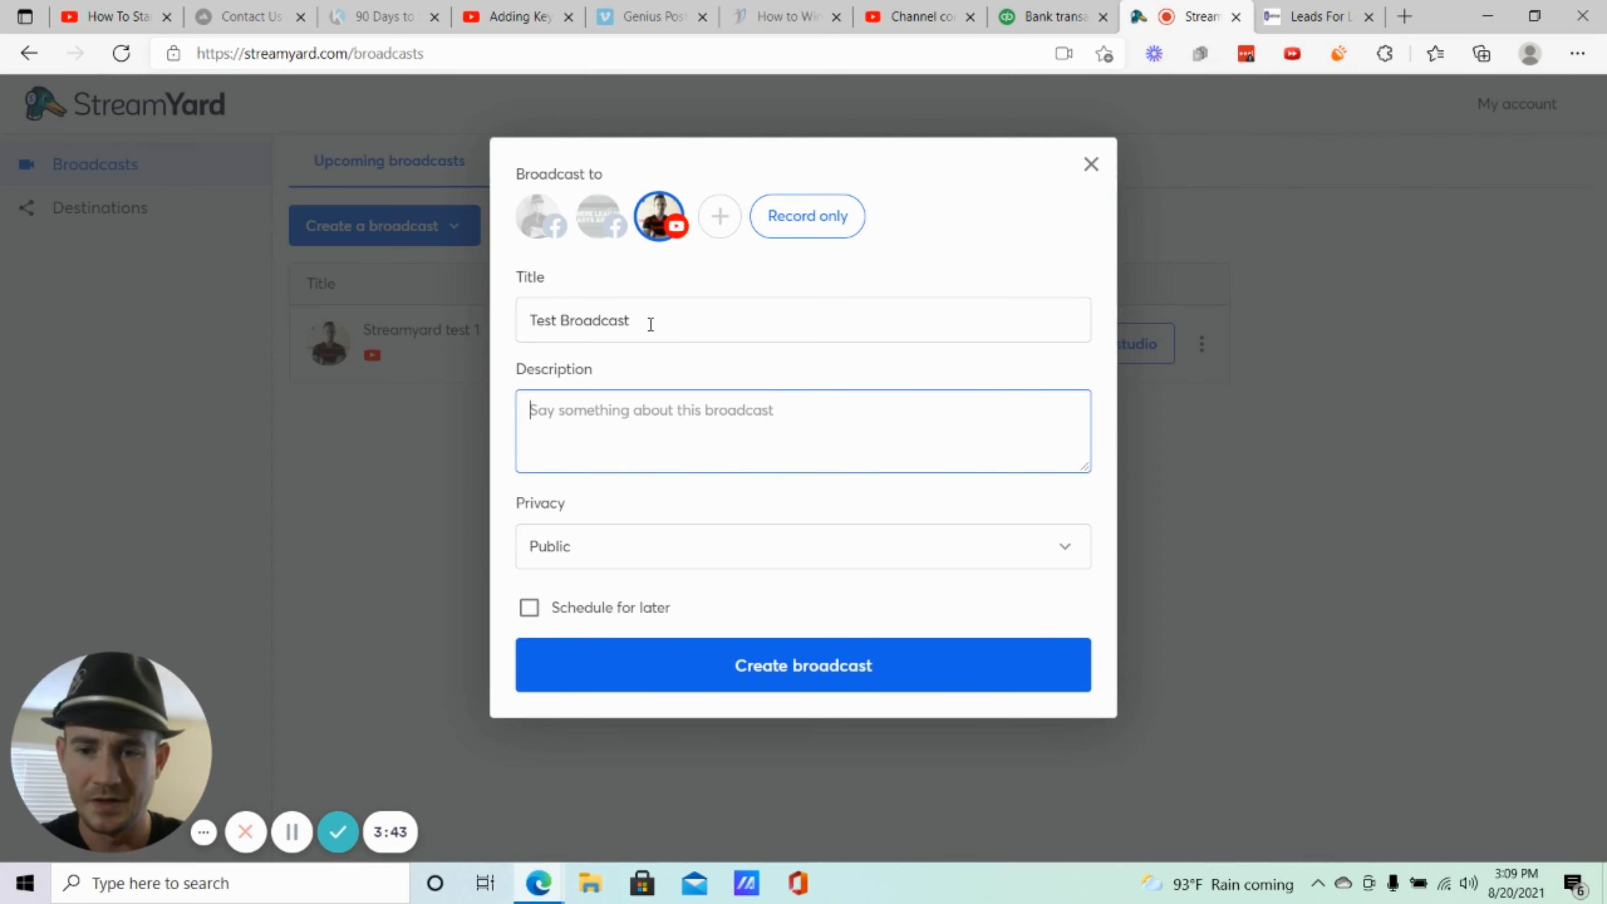
pyautogui.write('test broa')
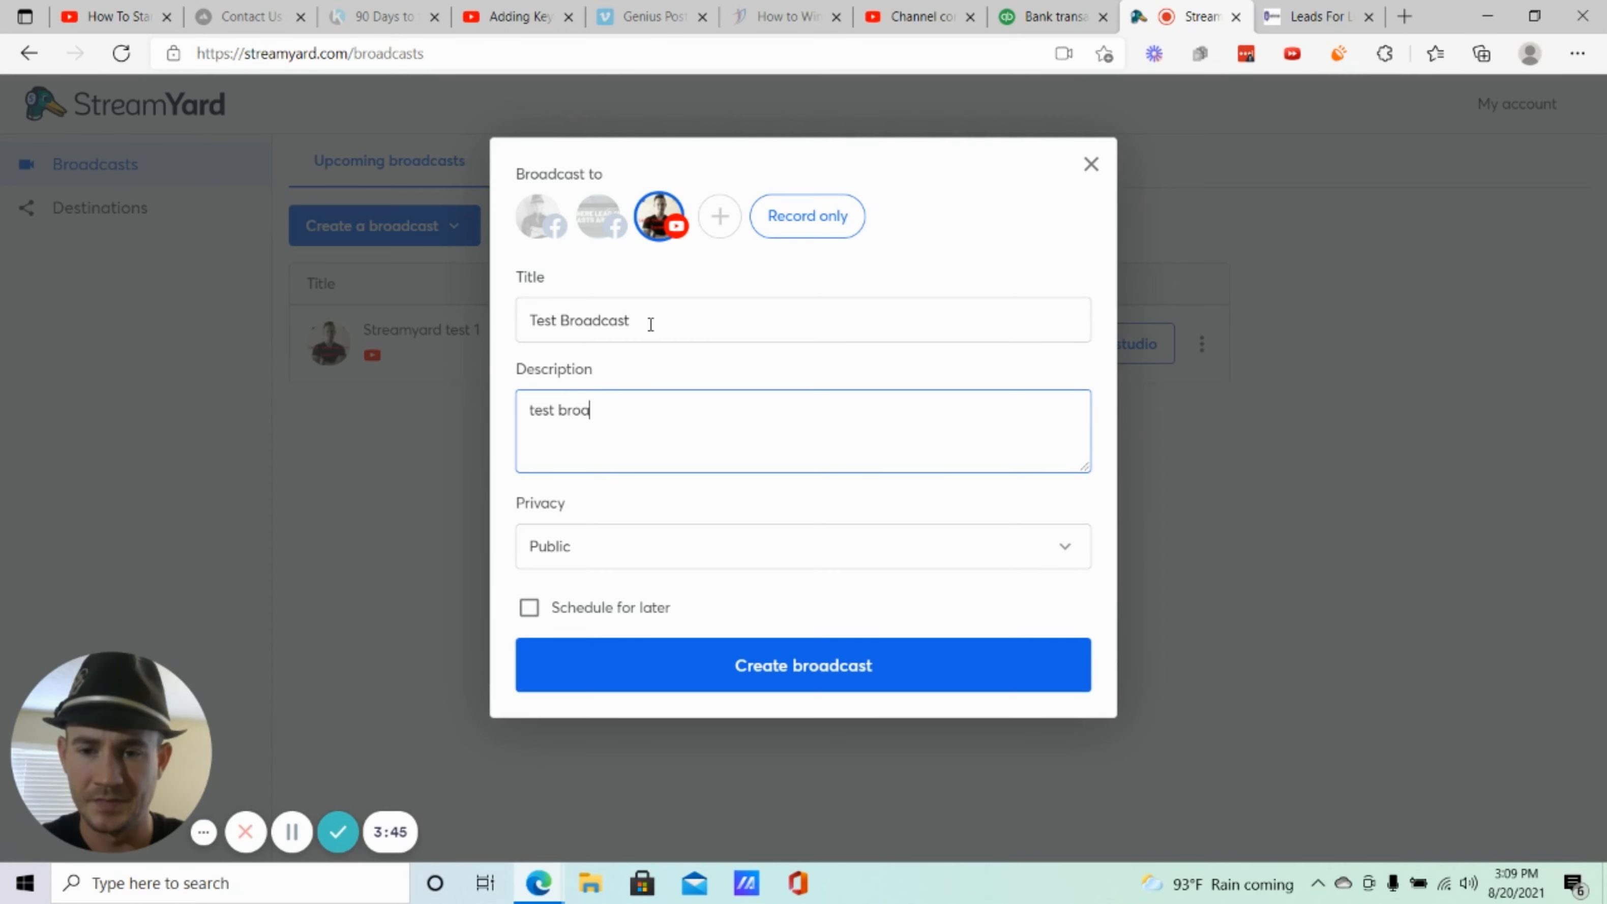
pyautogui.write('dcast')
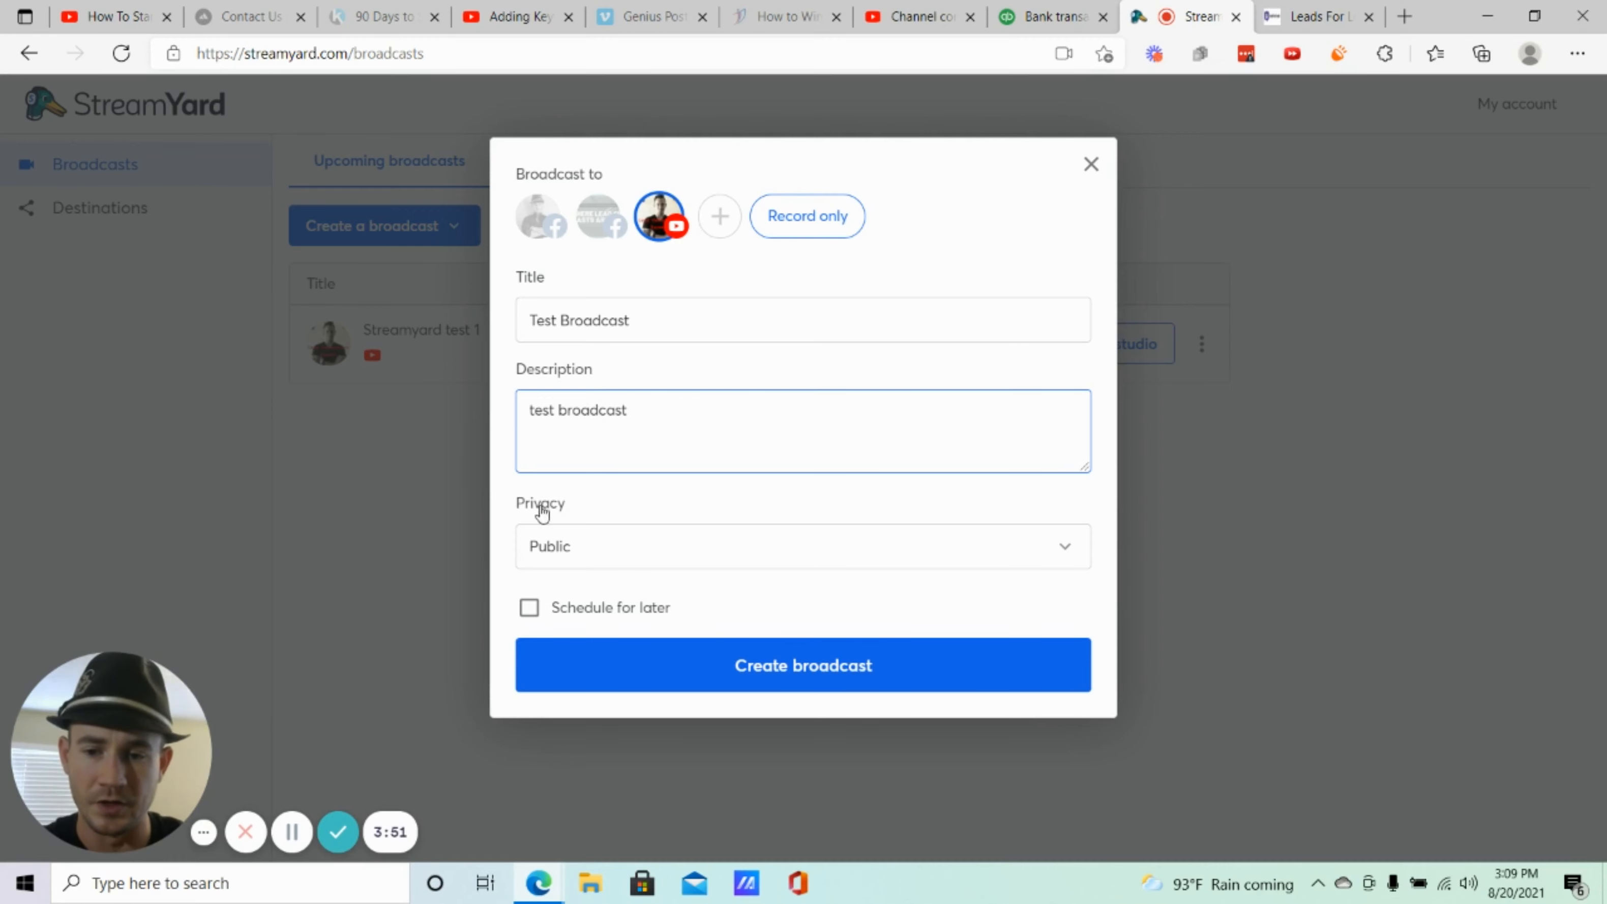
# Set the broadcast's privacy to Unlisted and schedule it for Aug 21, 2021.
pyautogui.click(636, 544)
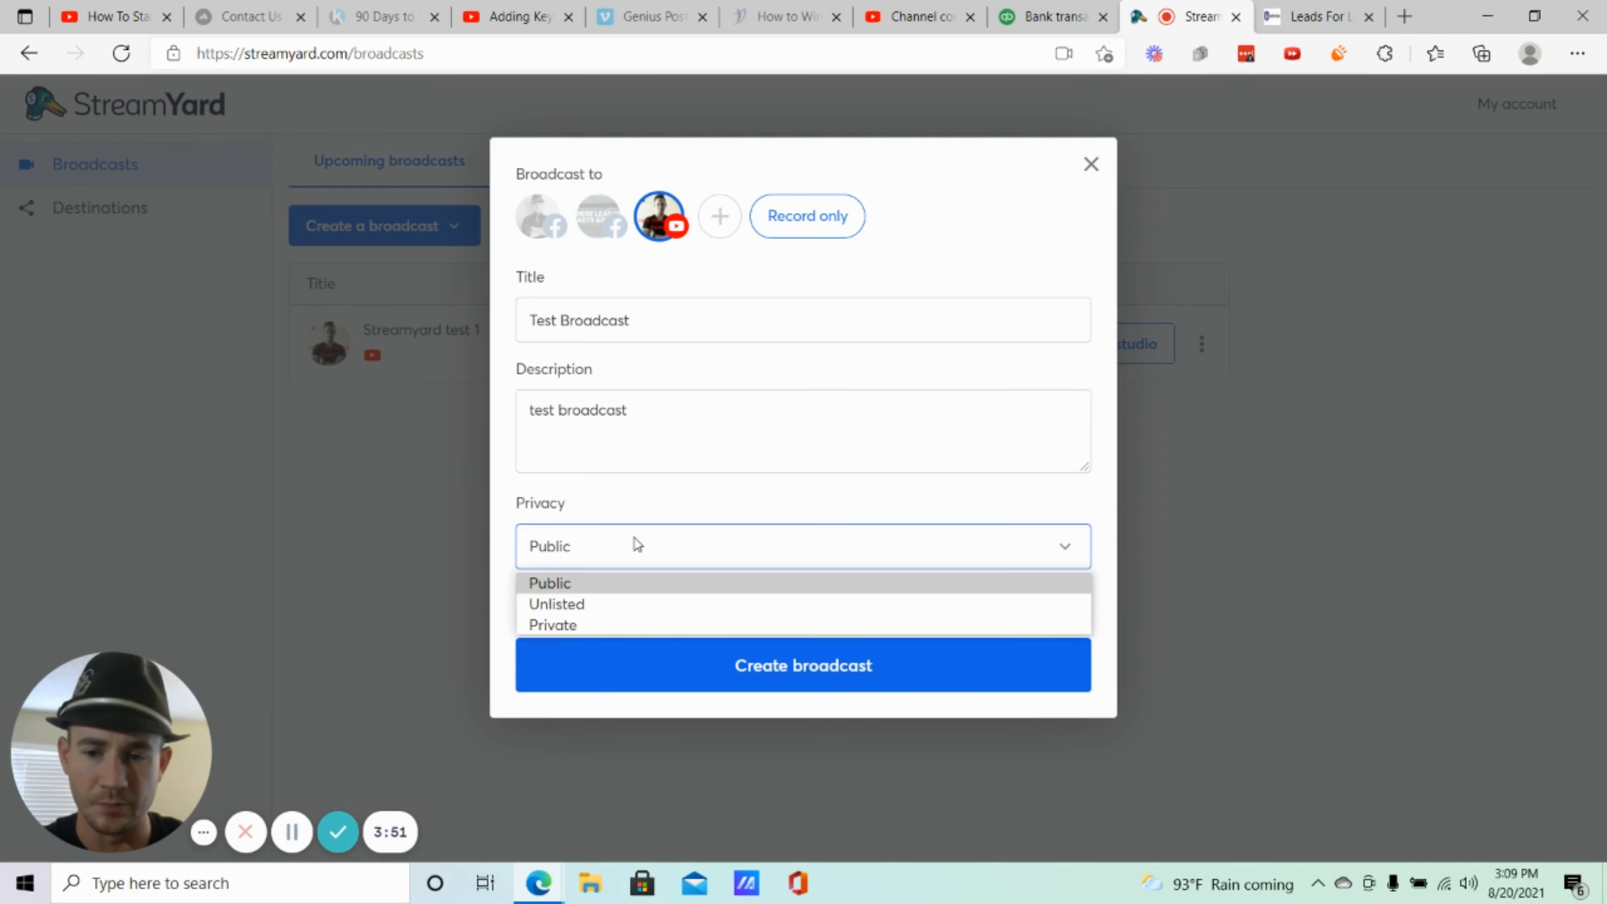
pyautogui.click(584, 602)
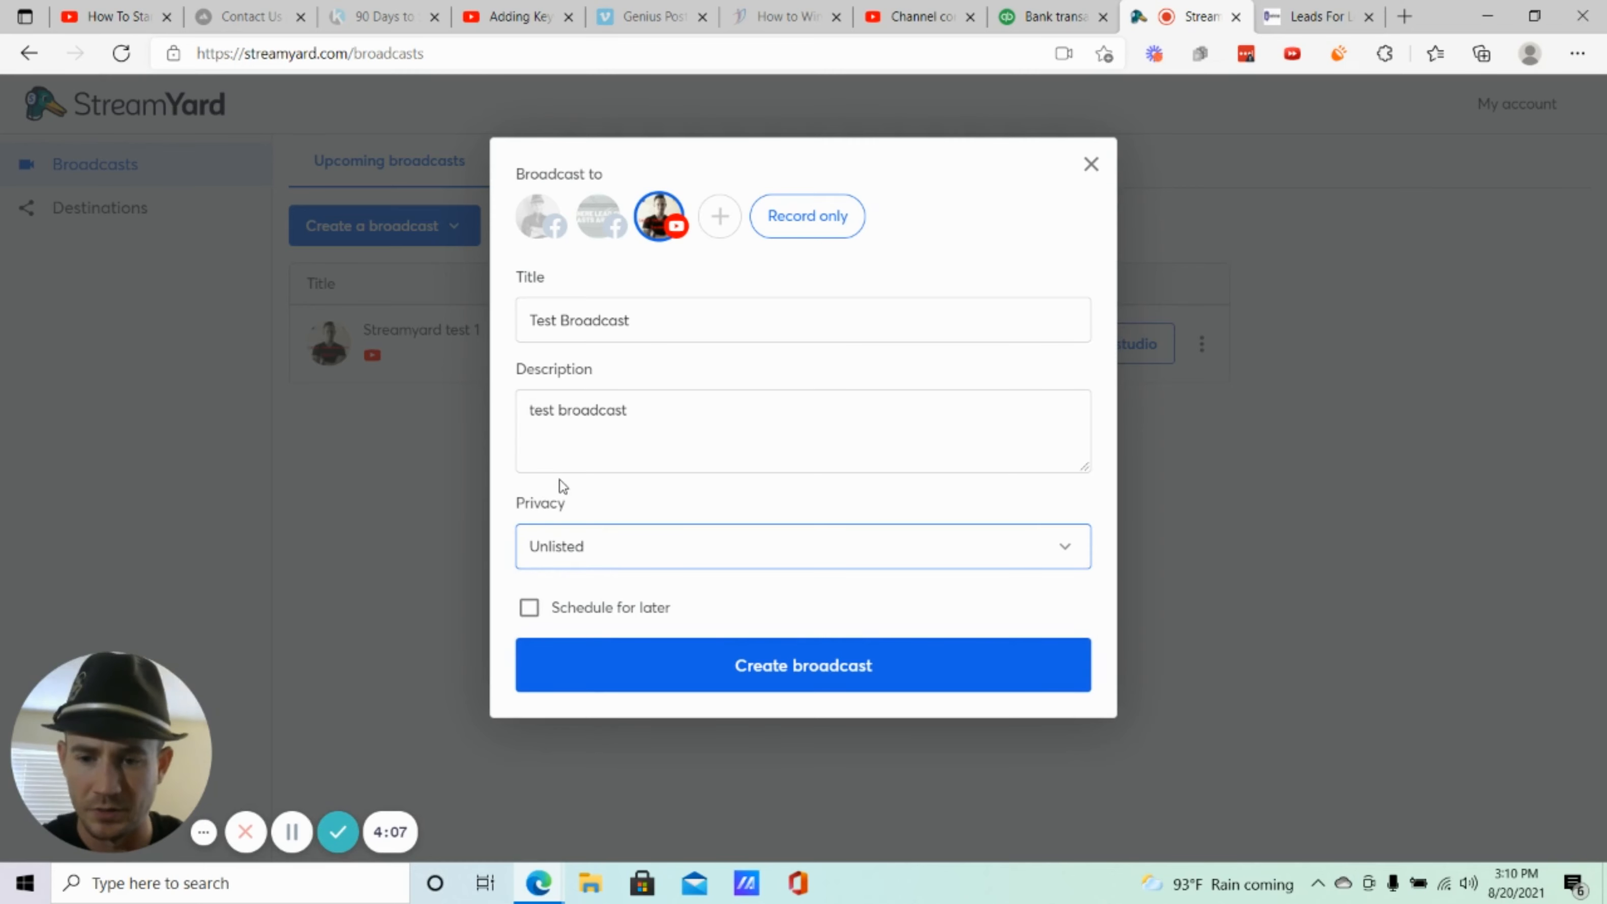
pyautogui.click(529, 608)
pyautogui.scroll(-2, 958, 631)
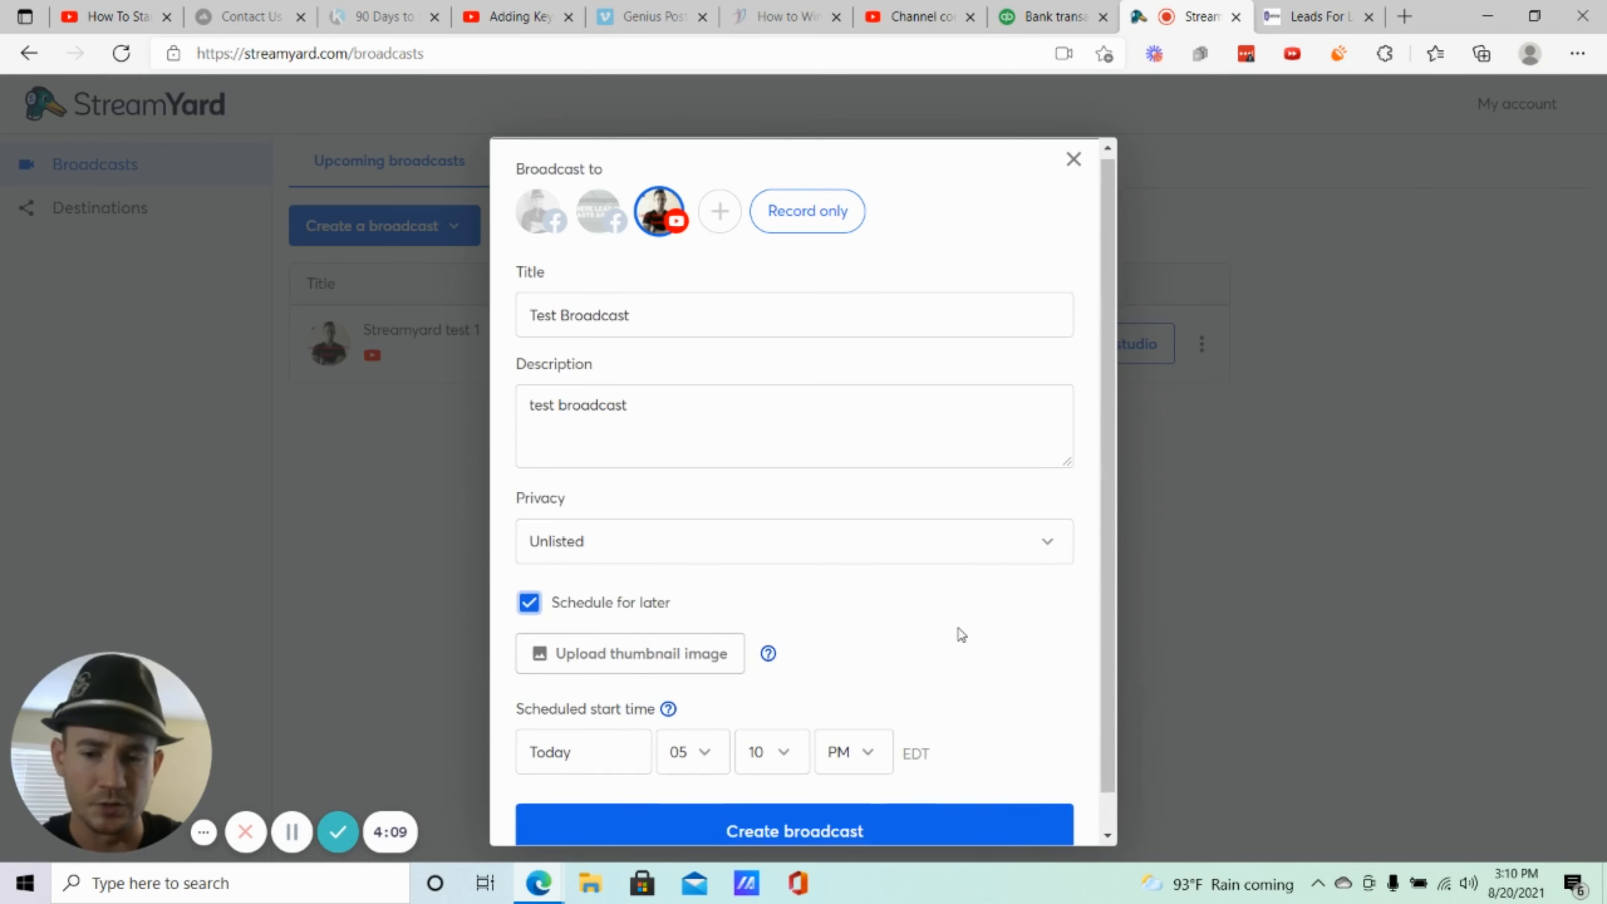
pyautogui.click(587, 721)
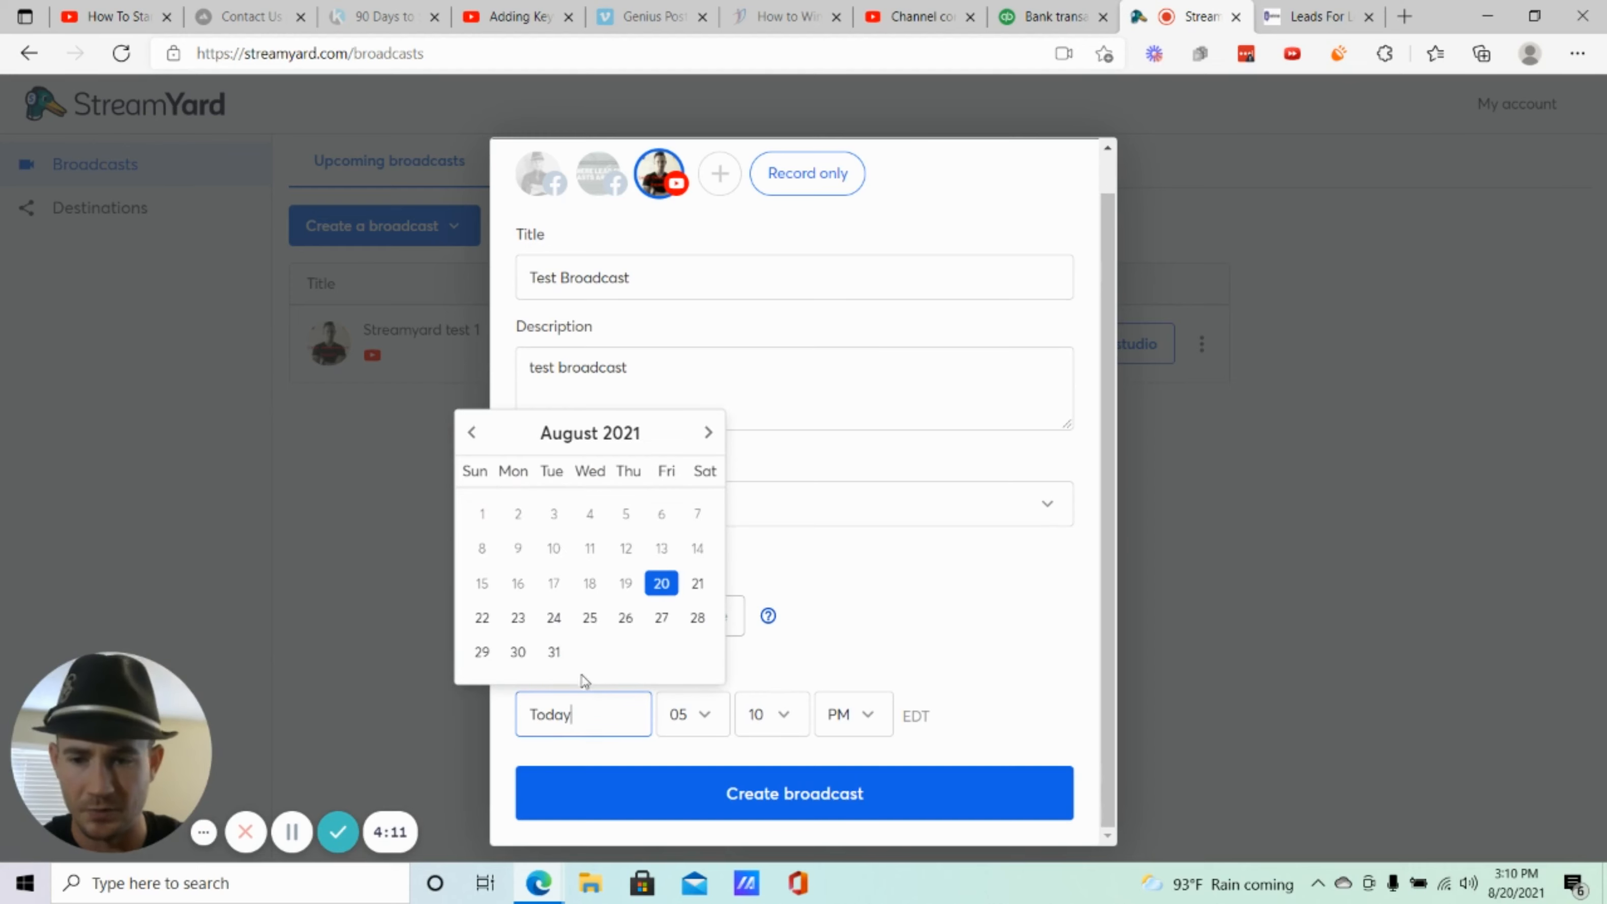
pyautogui.click(700, 584)
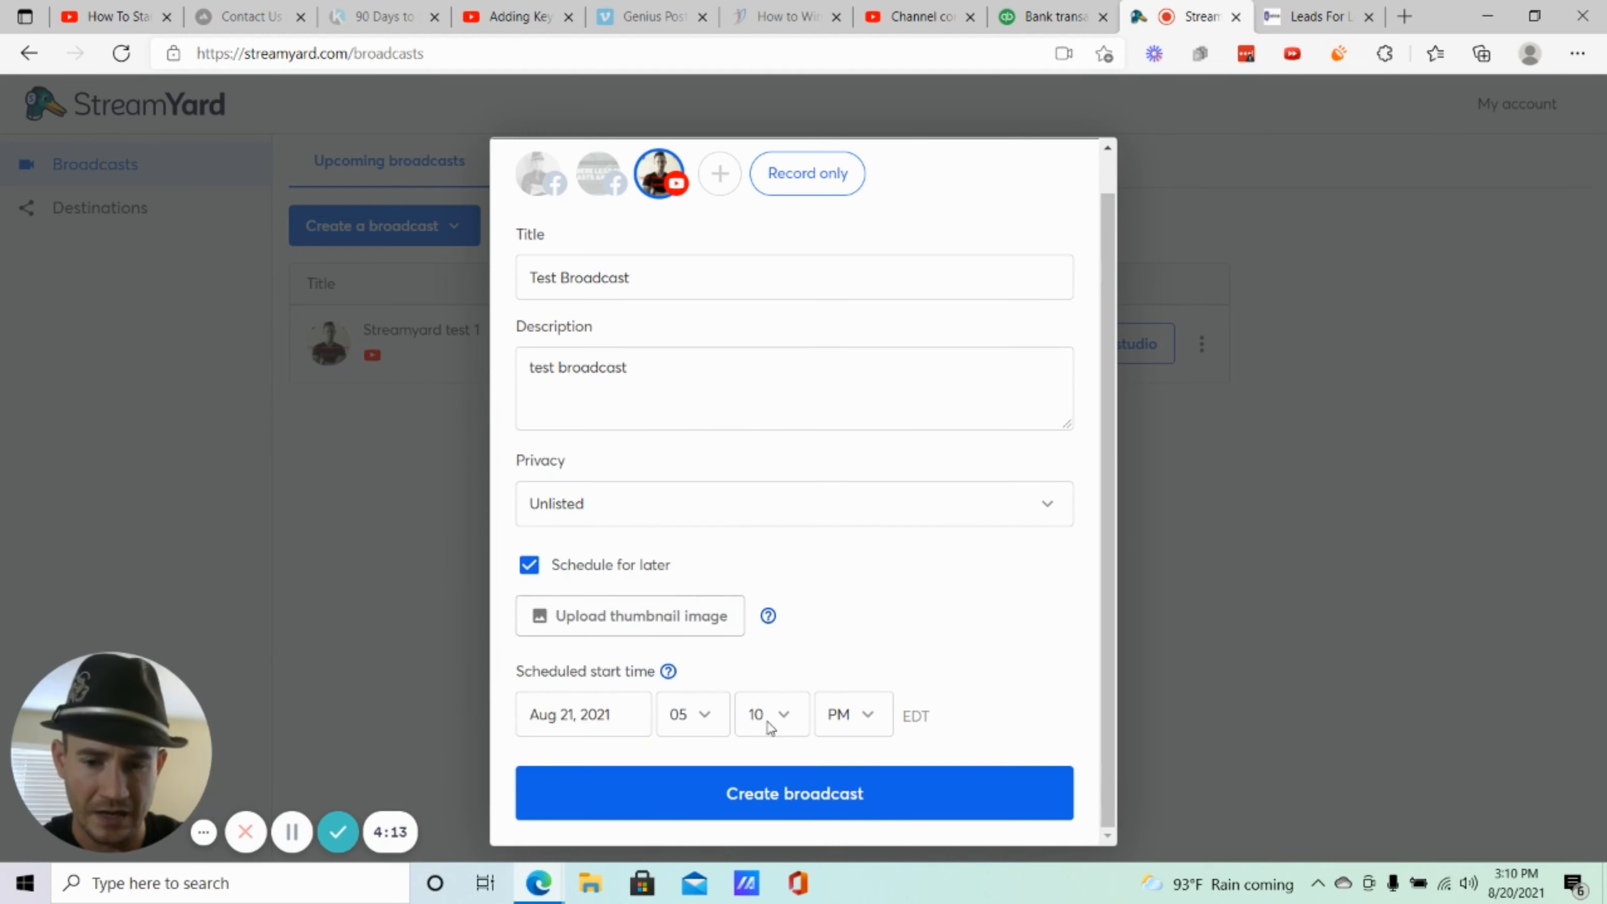
# Try to upload the GoHighLevel Strategy Session image as the thumbnail, and reopen the new broadcast form.
pyautogui.click(656, 617)
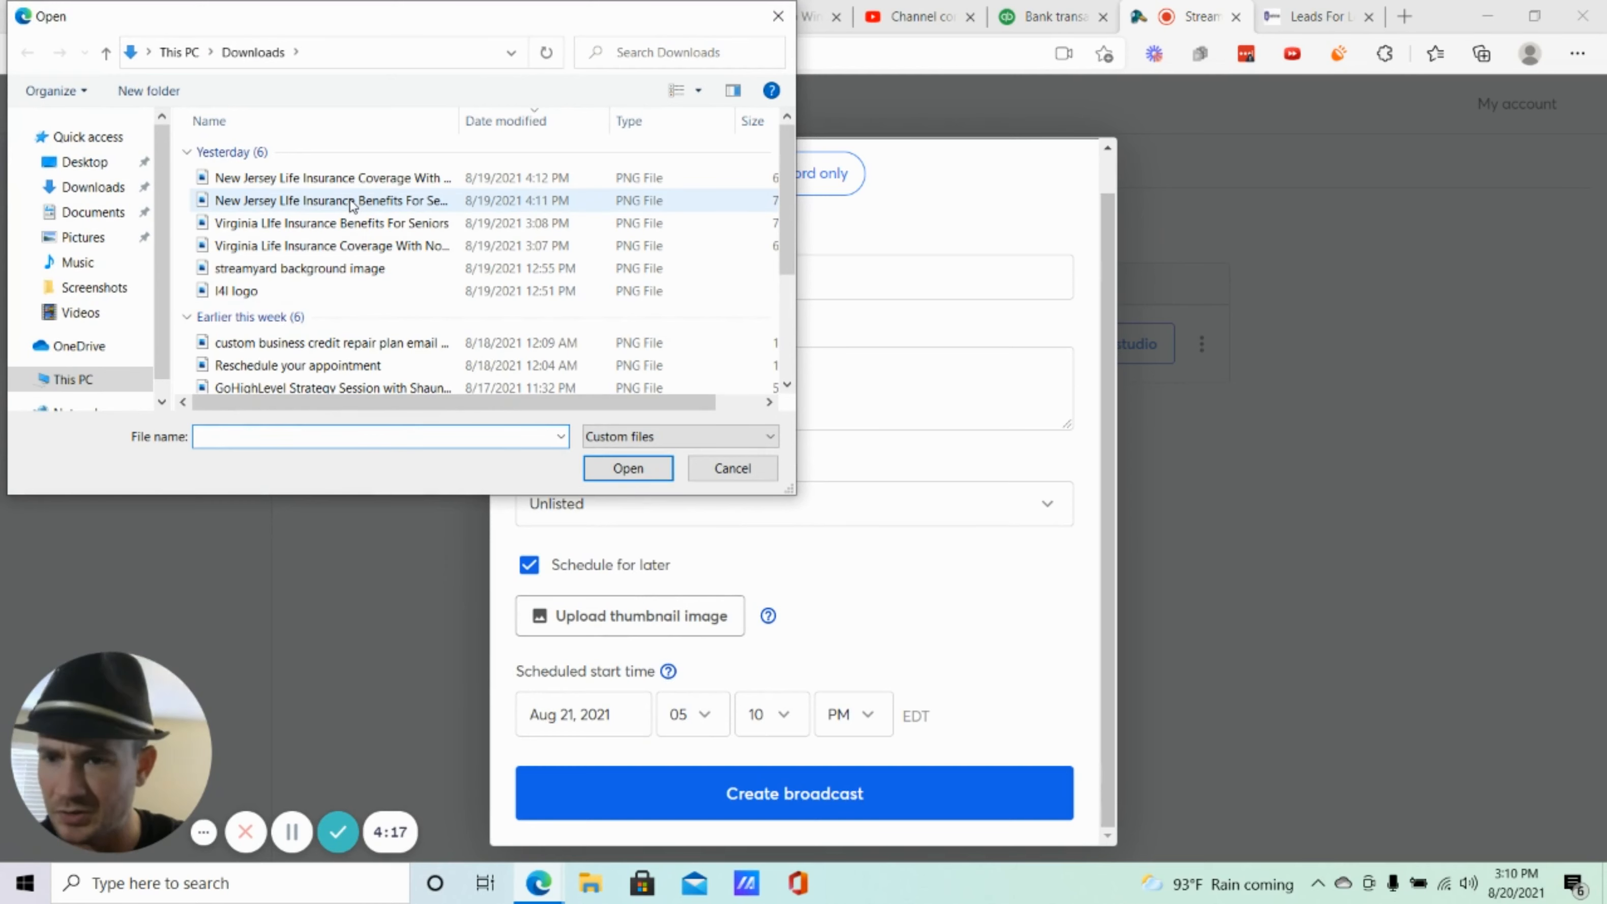
pyautogui.scroll(-2, 291, 219)
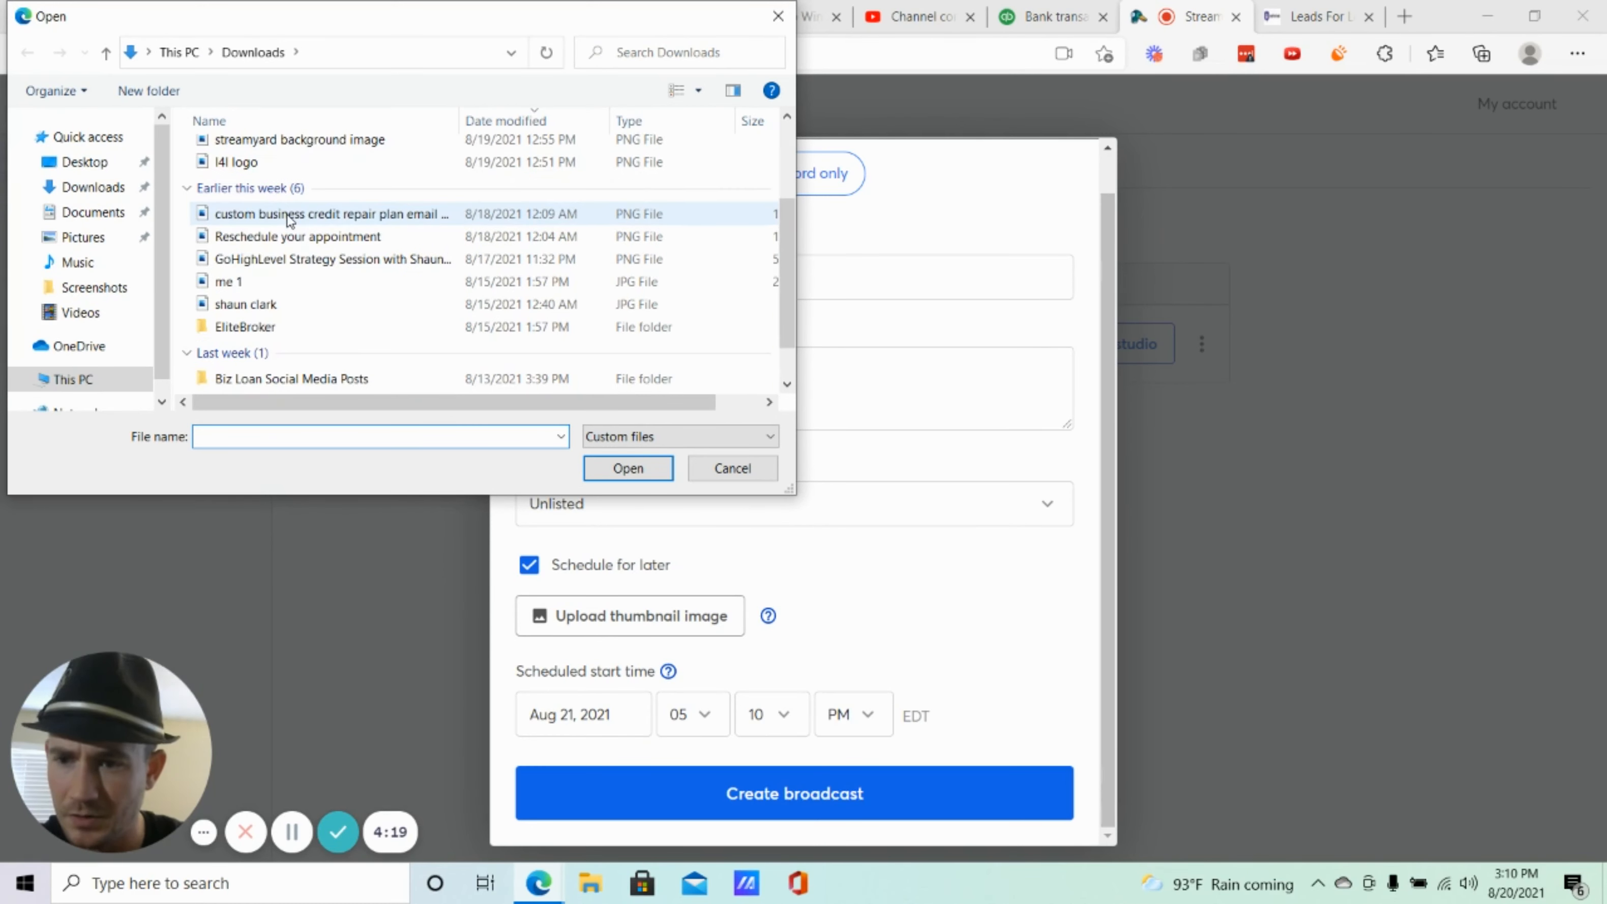
pyautogui.doubleClick(300, 259)
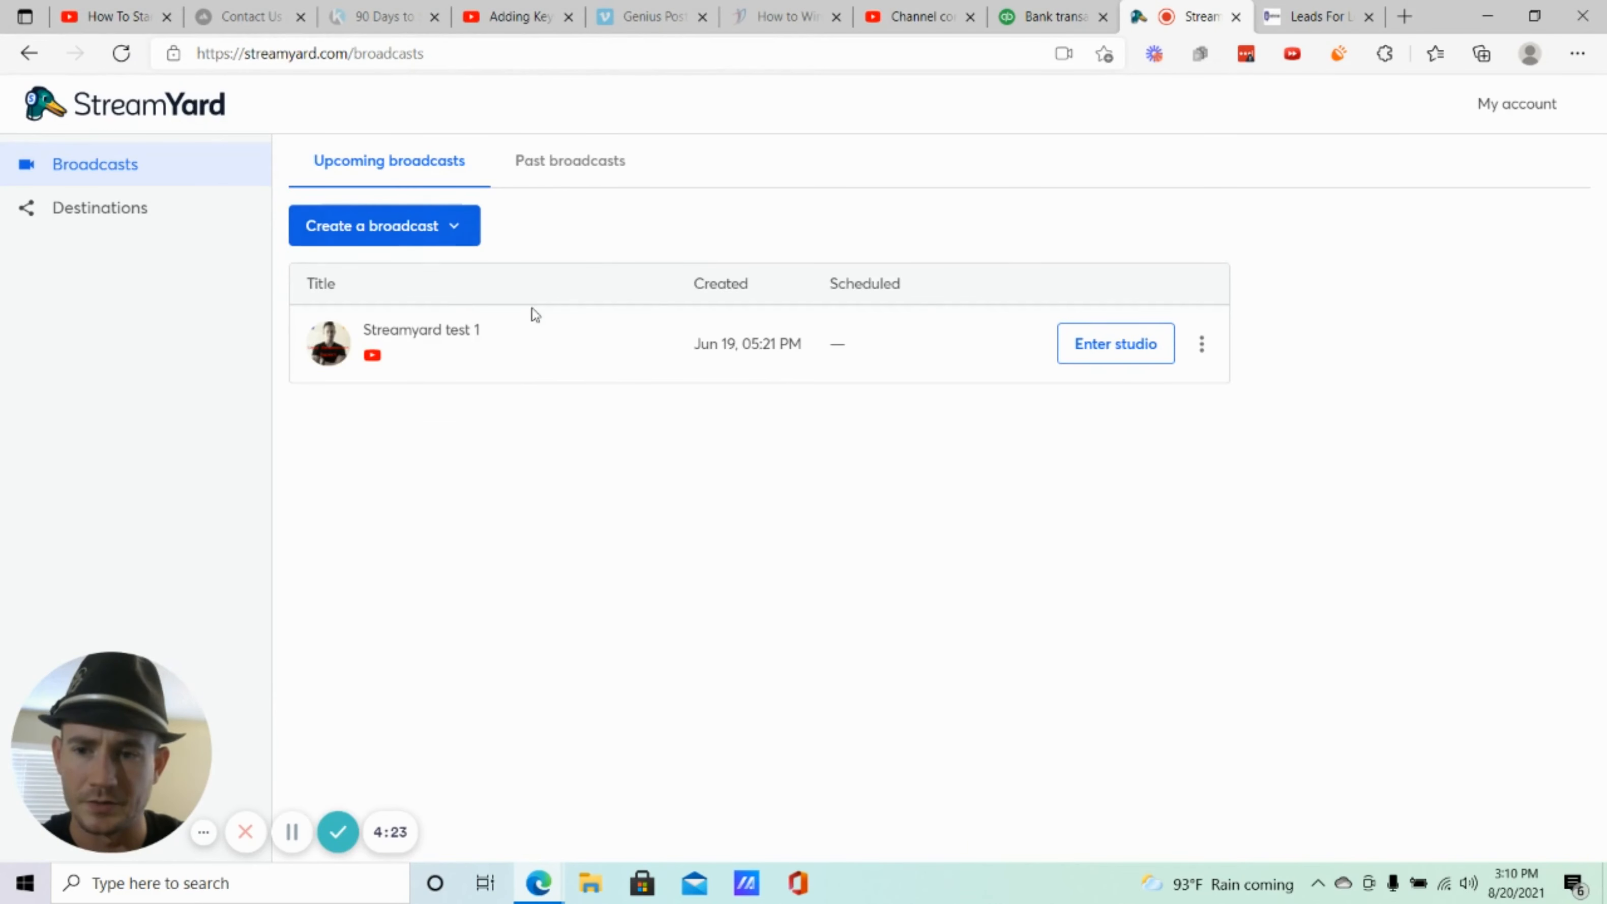
pyautogui.click(417, 232)
pyautogui.click(422, 276)
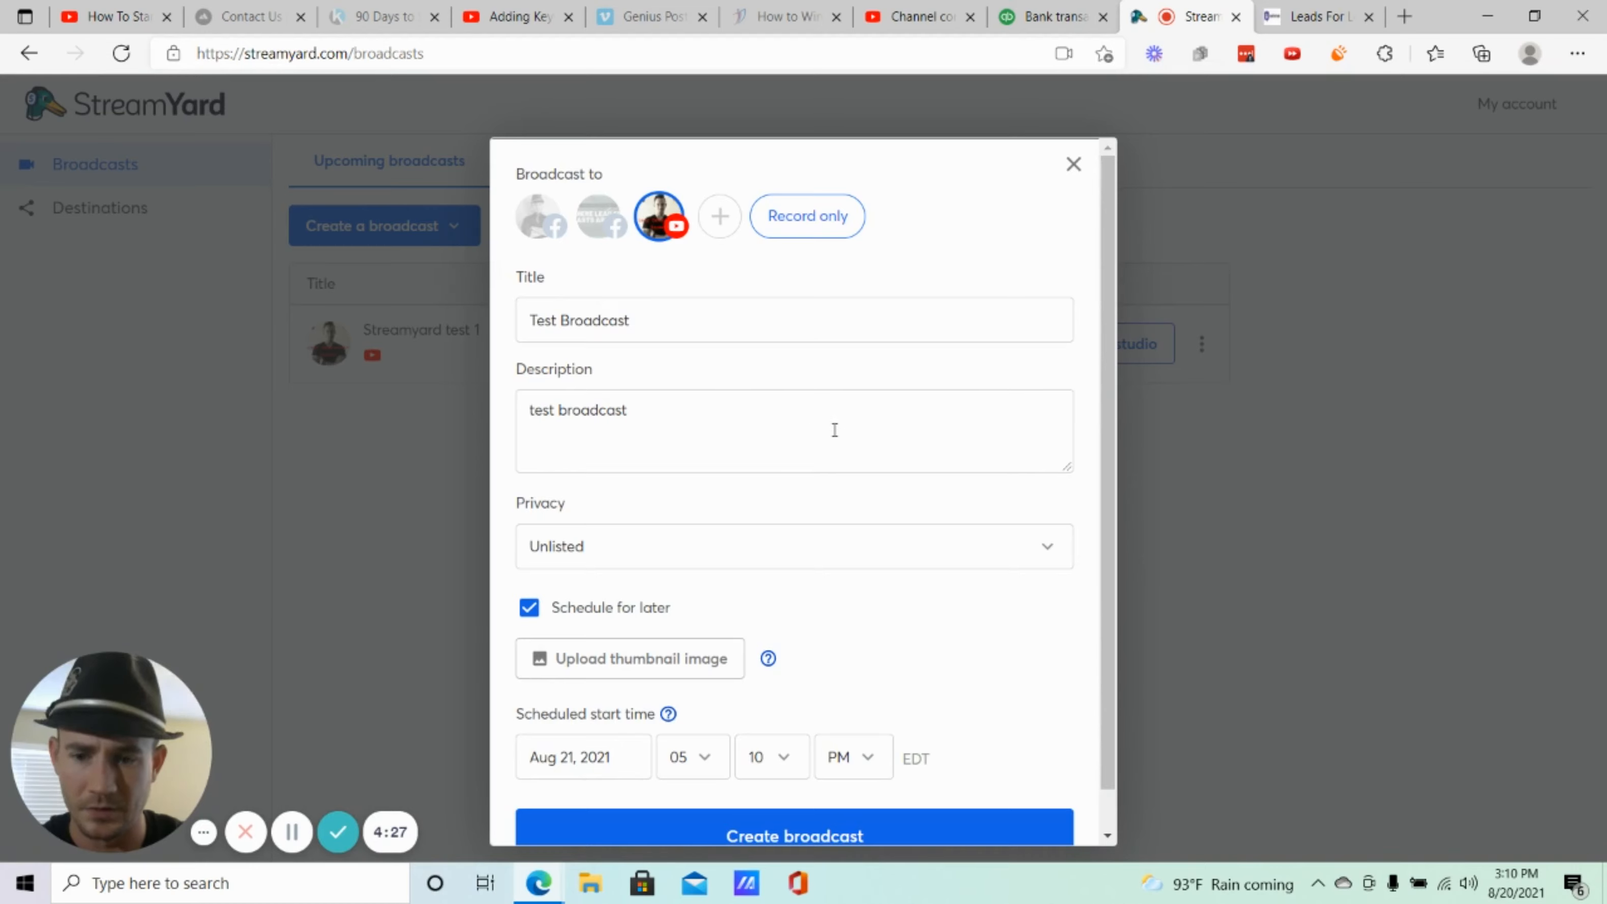
# Upload the GoHighLevel Strategy Session PNG from Downloads as the thumbnail, shift its crop frame slightly and apply it.
pyautogui.scroll(-1, 835, 430)
pyautogui.click(677, 615)
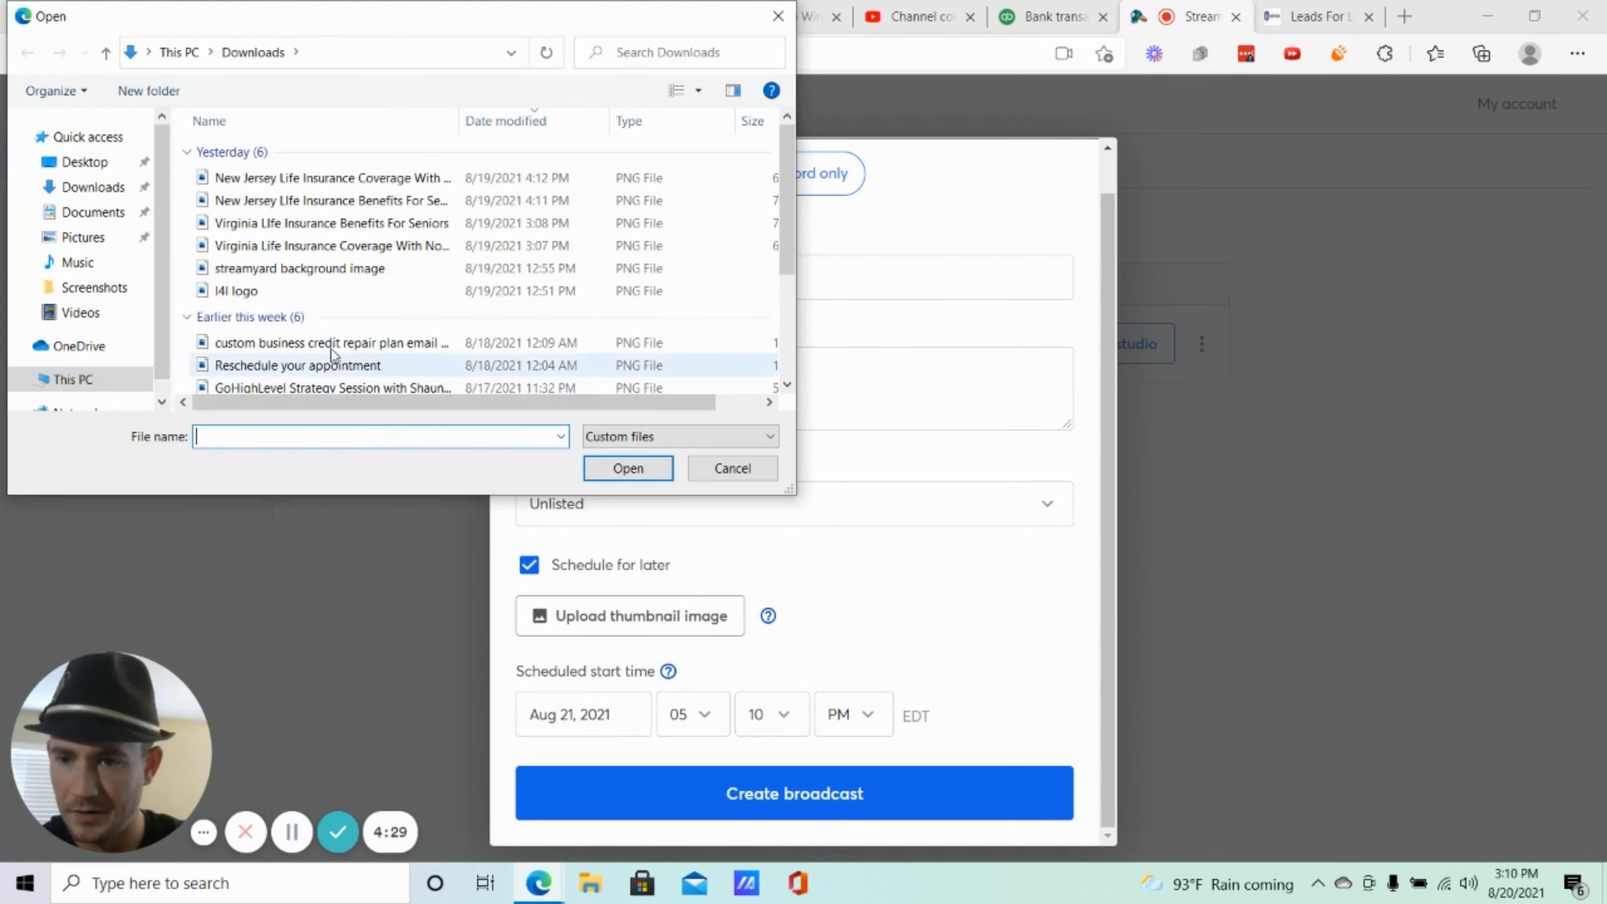
pyautogui.scroll(-1, 334, 355)
pyautogui.click(384, 338)
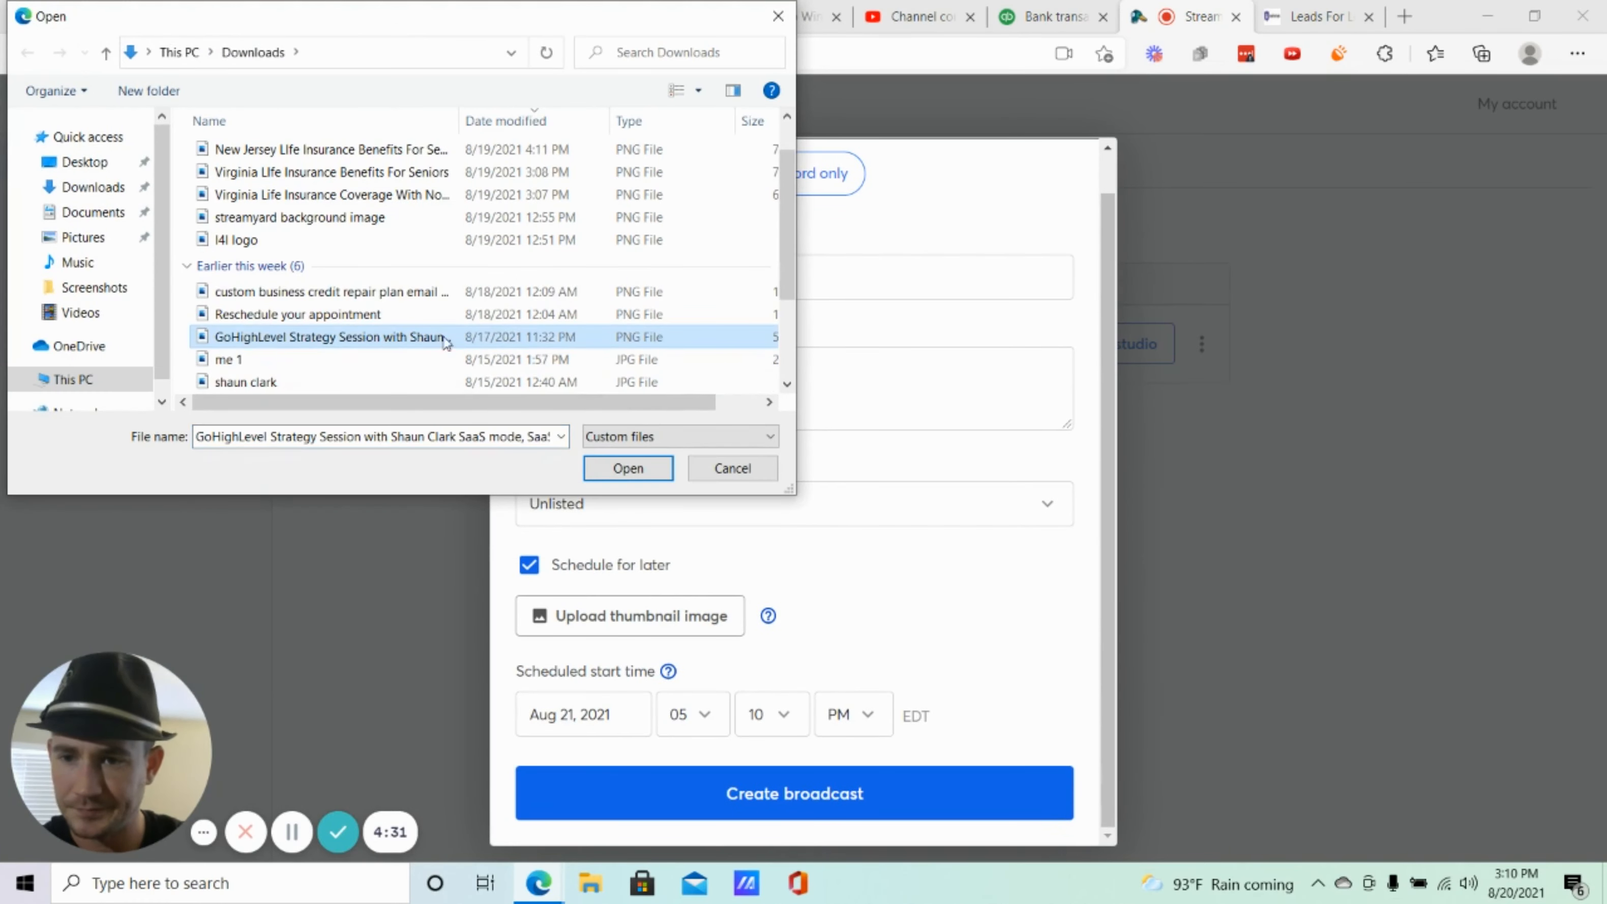
pyautogui.doubleClick(521, 336)
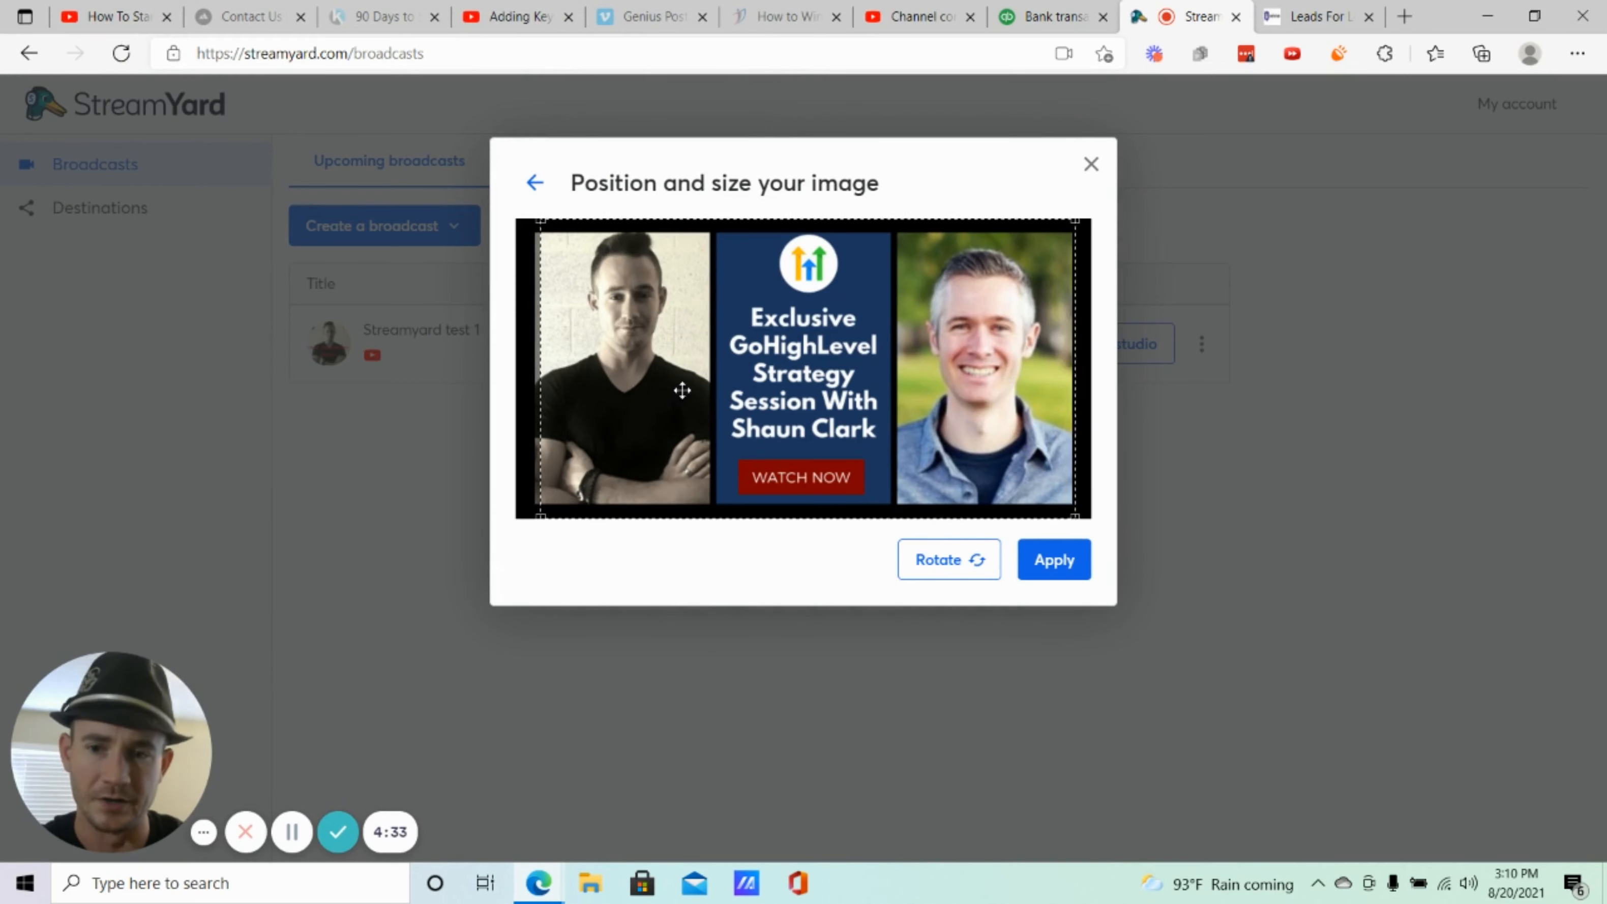
pyautogui.moveTo(682, 390); pyautogui.dragTo(675, 391)
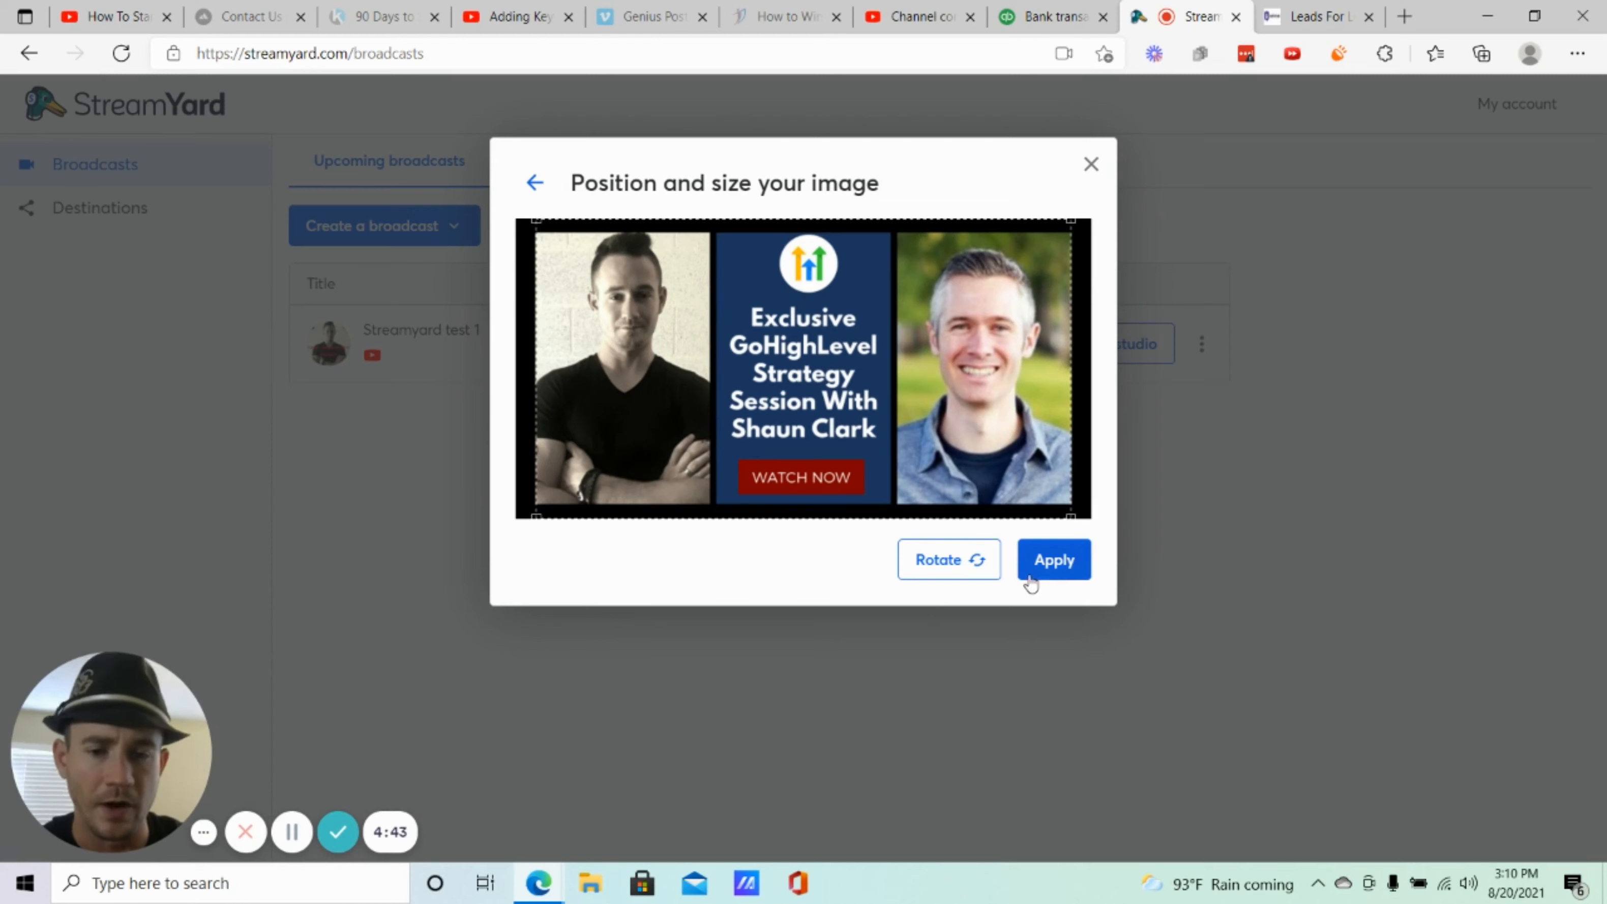
pyautogui.click(1048, 565)
# Create the scheduled broadcast and open the camera and mic check for its studio.
pyautogui.scroll(-1, 758, 608)
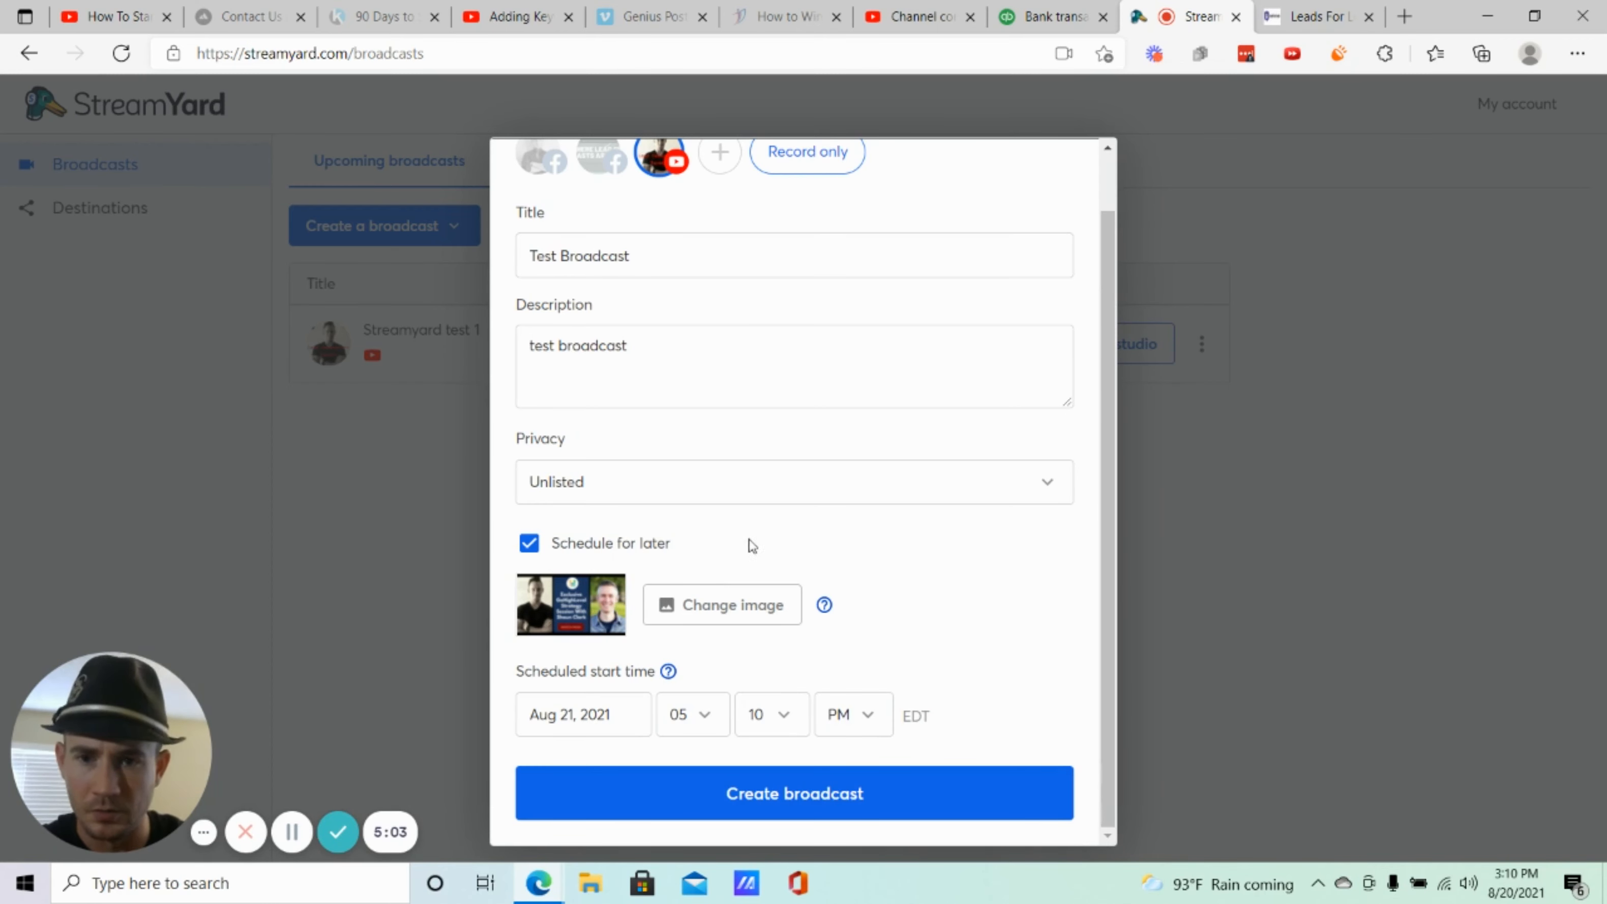
pyautogui.click(855, 793)
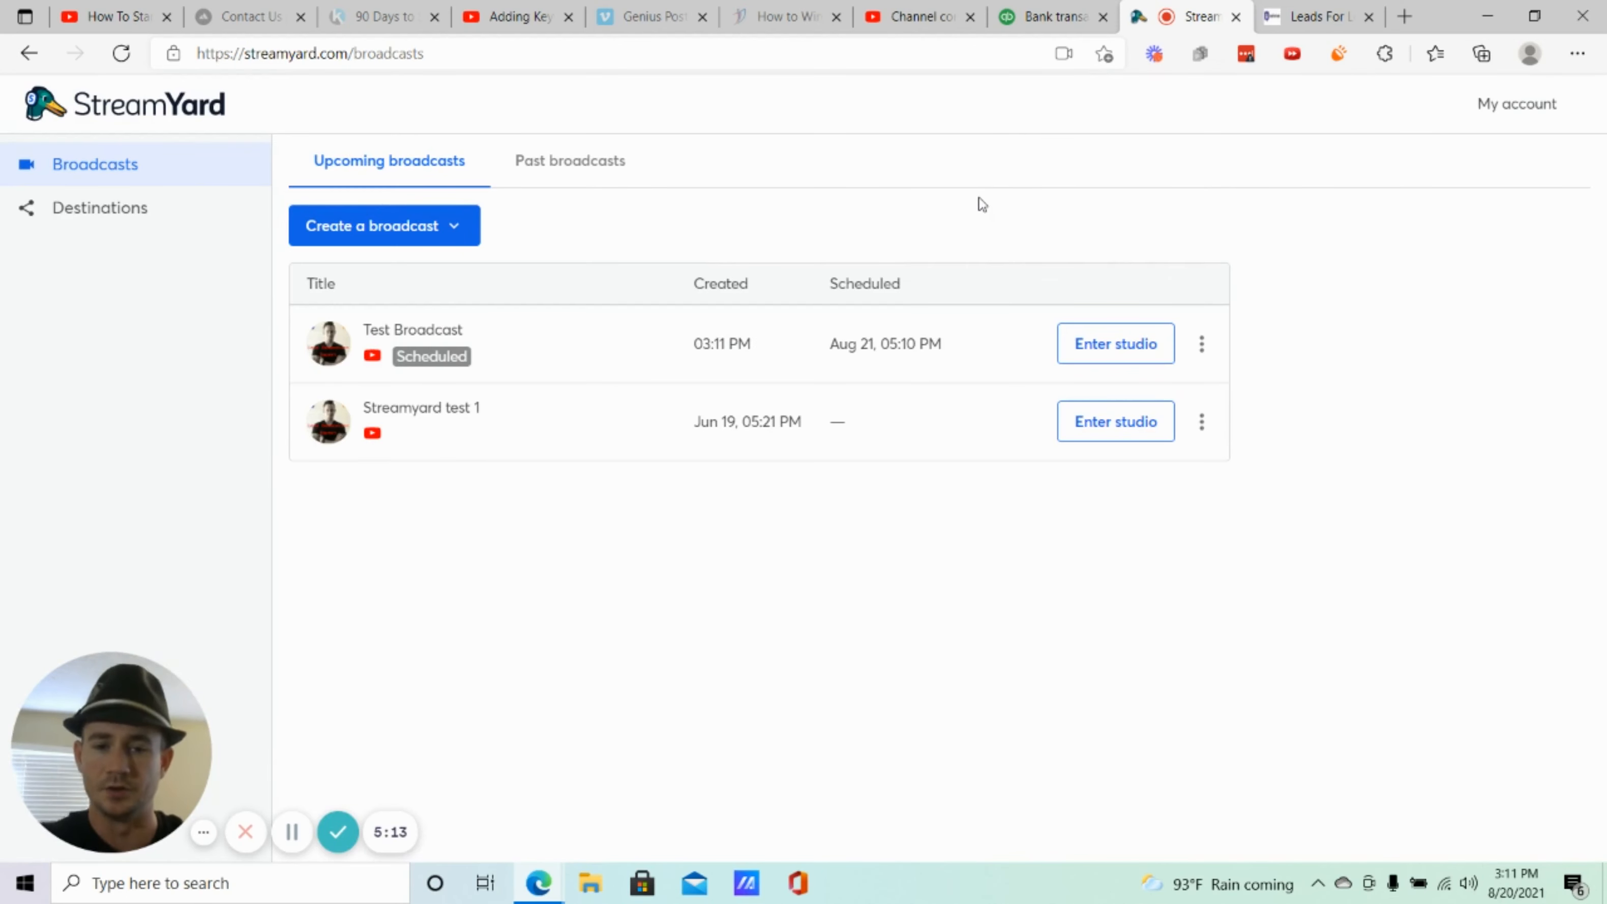
pyautogui.click(1142, 344)
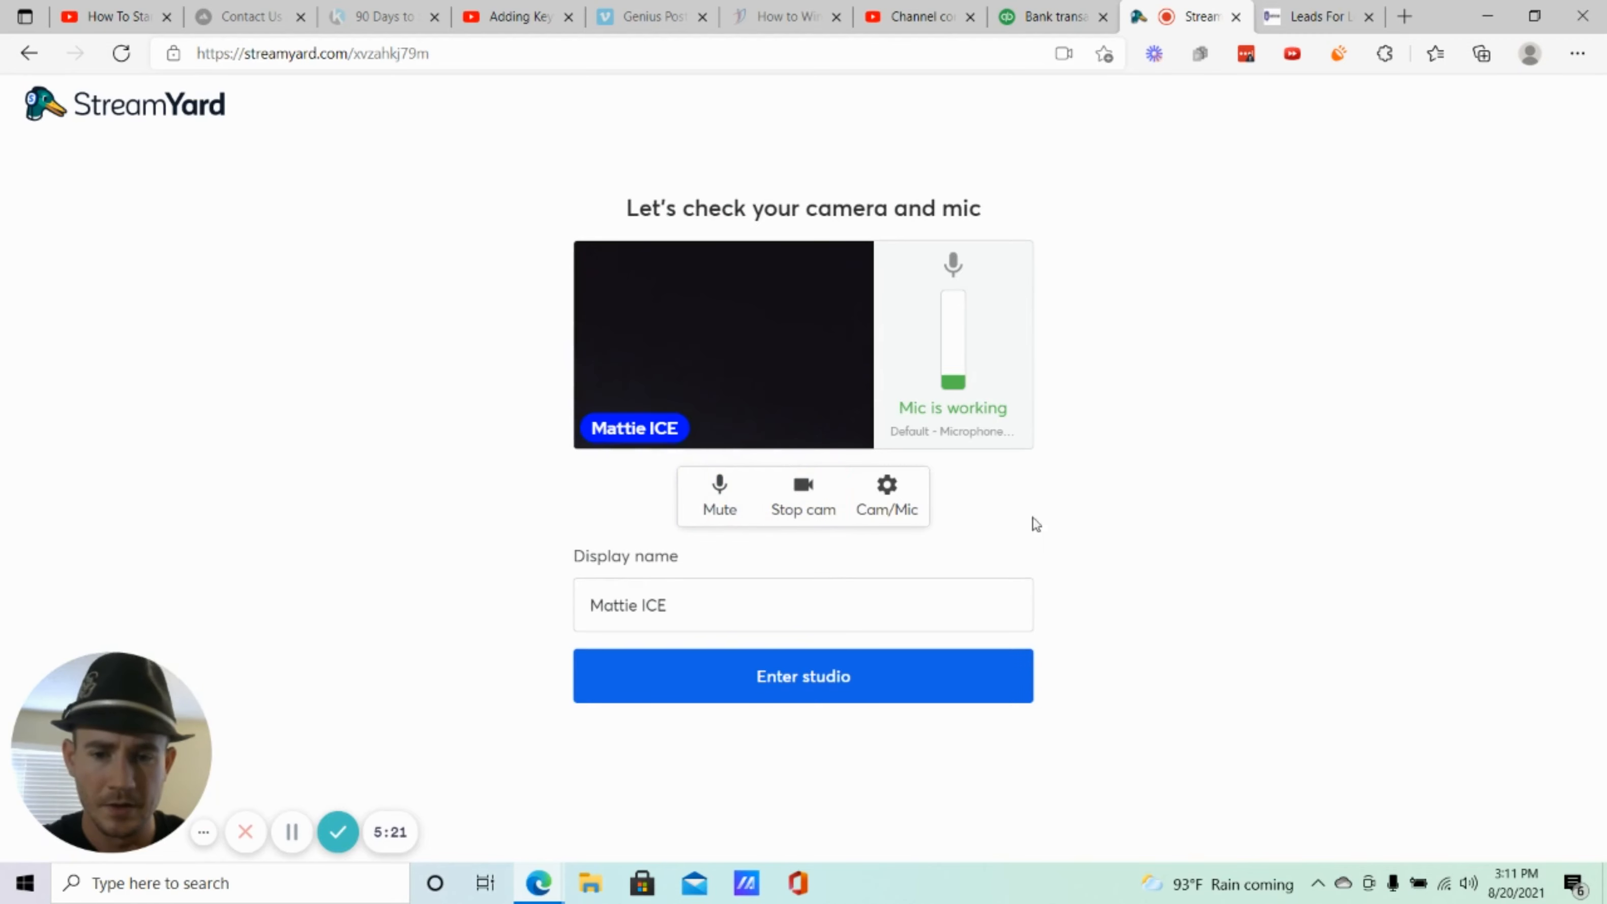
# Open the camera and mic settings and set the camera to USB Video Device (046d:0825).
pyautogui.click(900, 501)
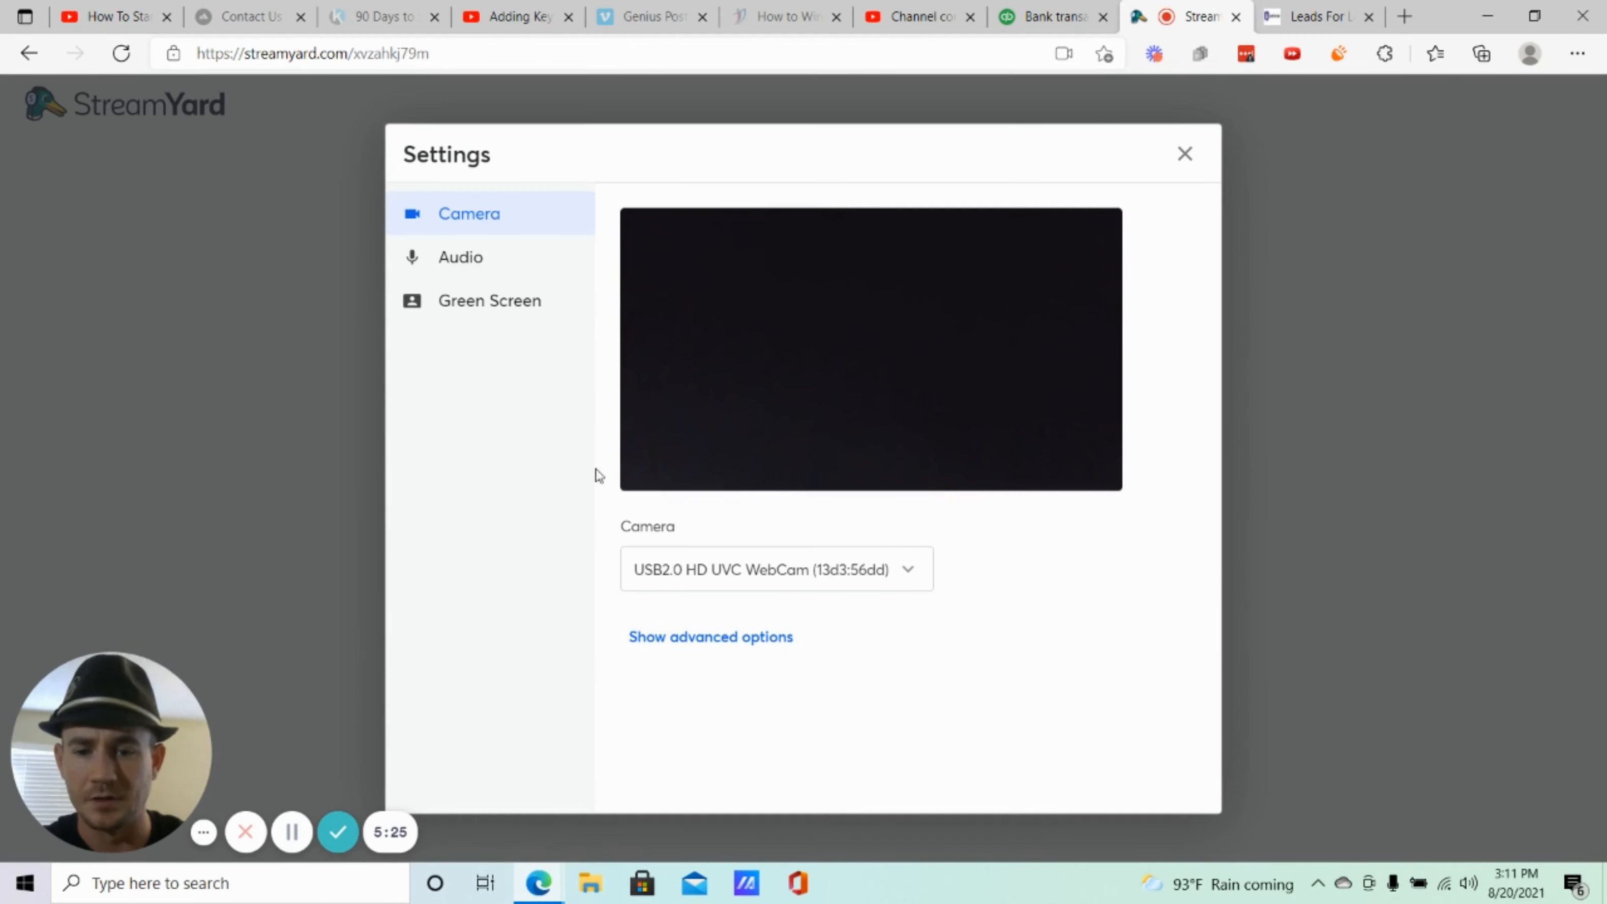
pyautogui.click(894, 584)
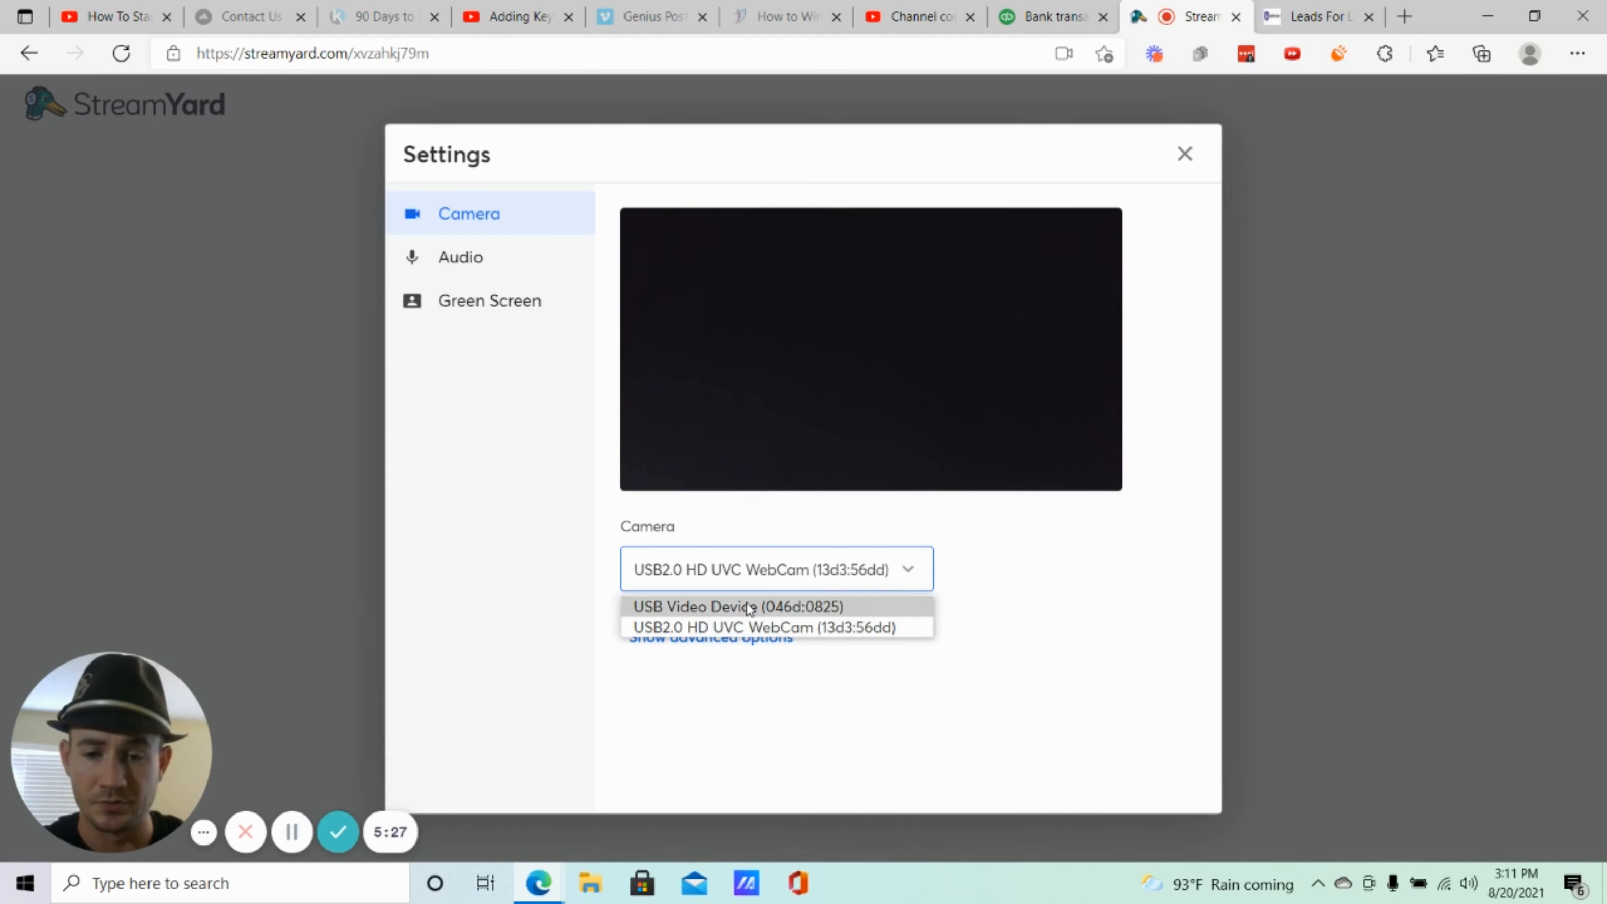
pyautogui.click(732, 609)
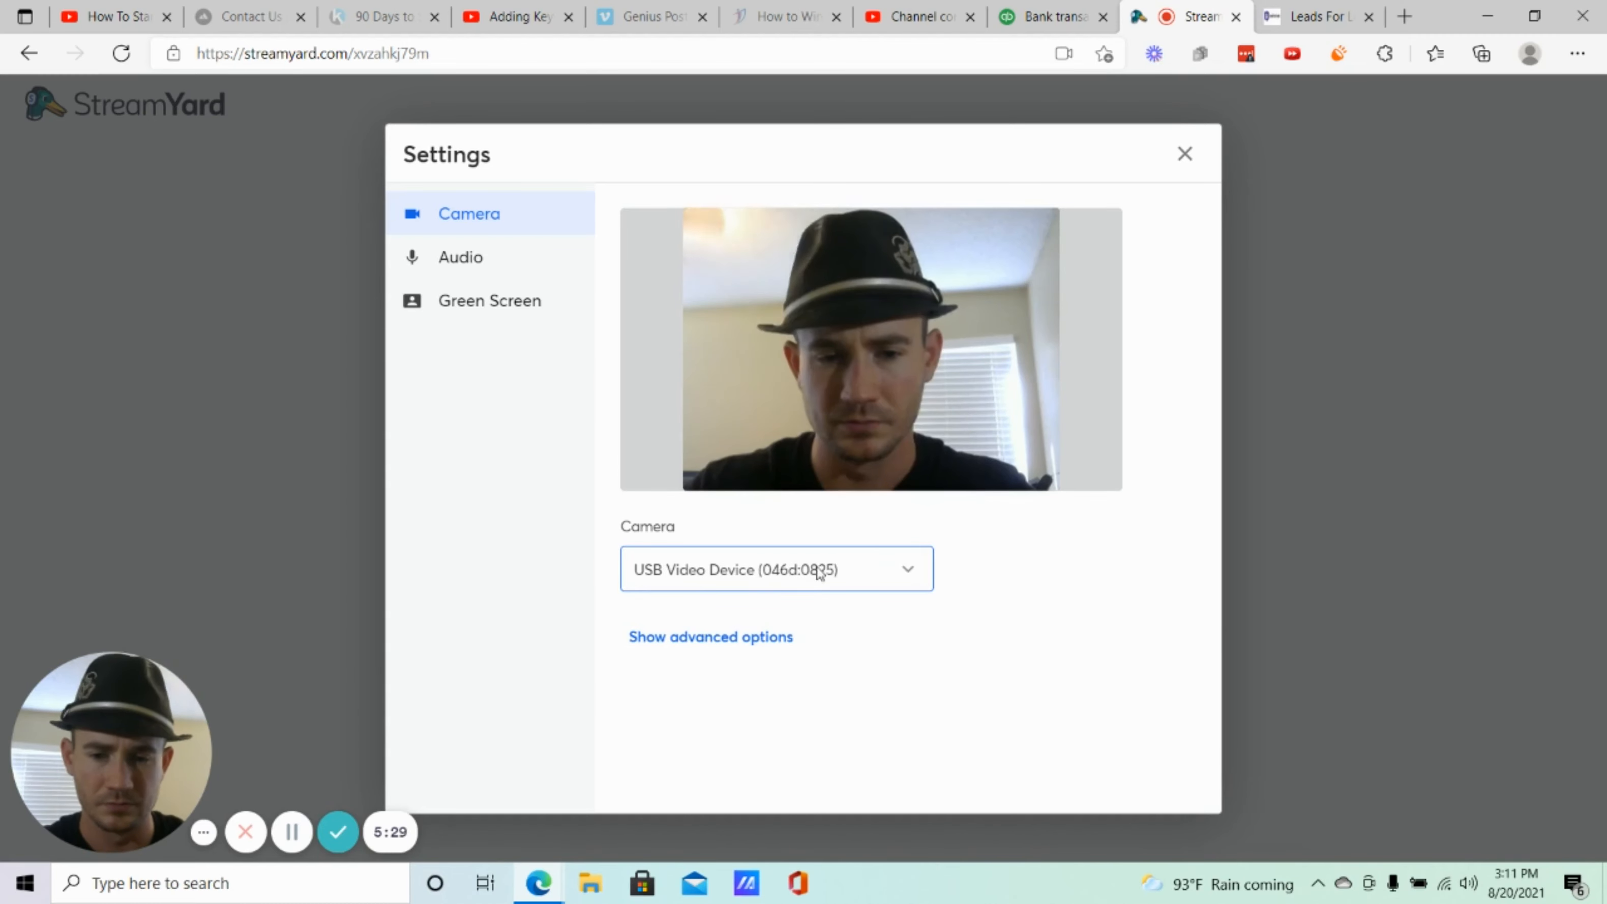
# Examine the advanced camera resolution choices and the green screen option, leaving the settings unchanged.
pyautogui.click(743, 645)
pyautogui.click(676, 671)
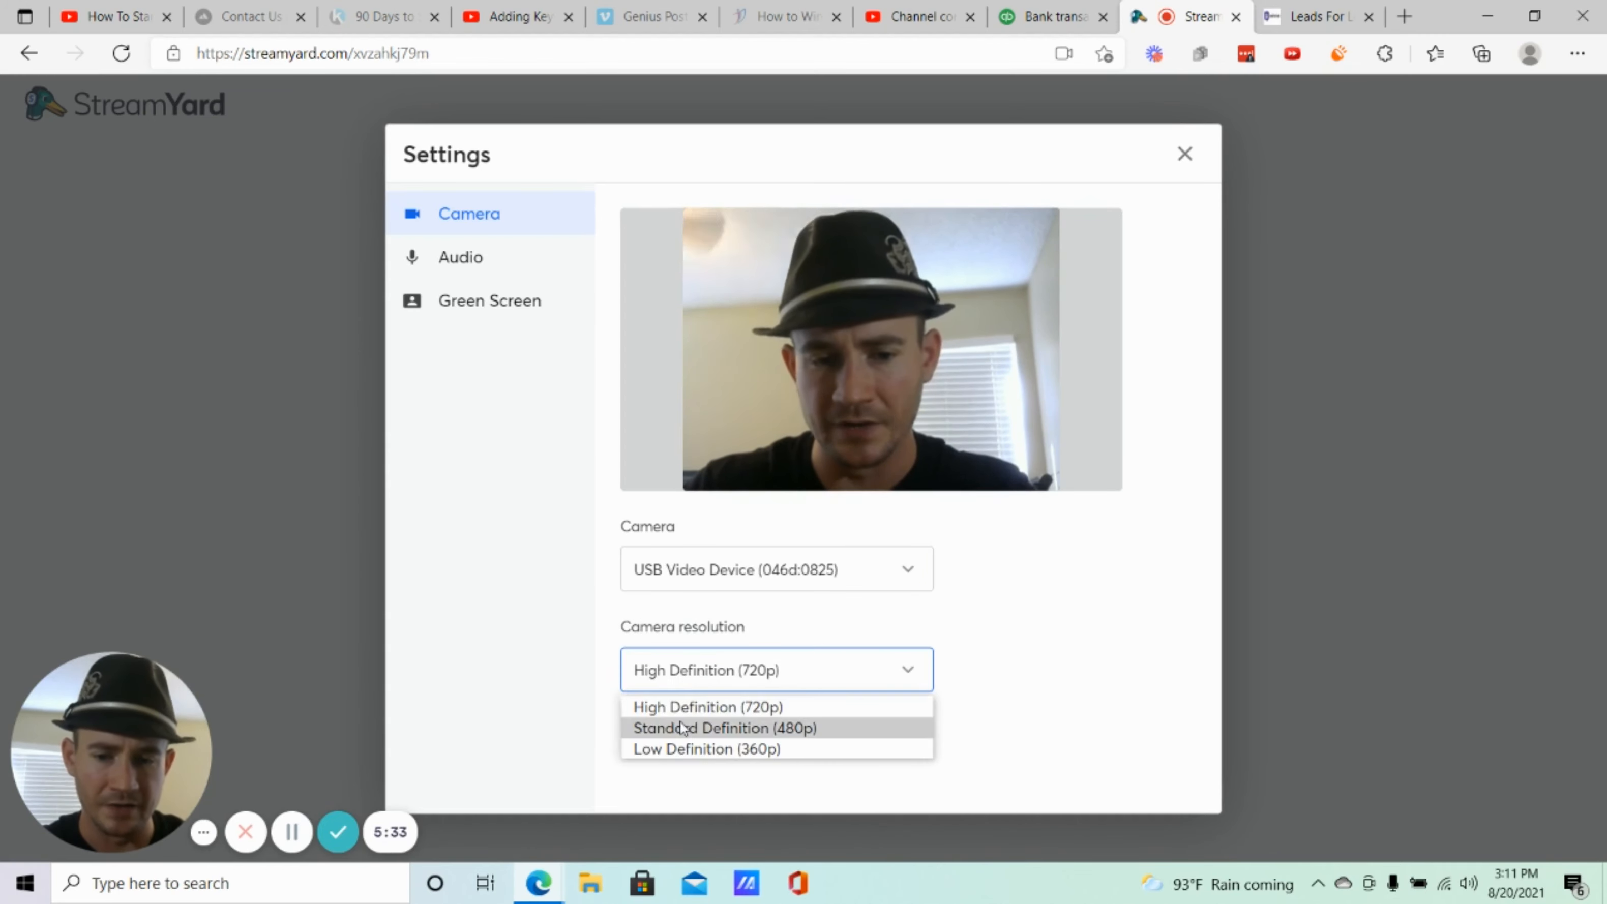
pyautogui.click(577, 625)
pyautogui.click(772, 687)
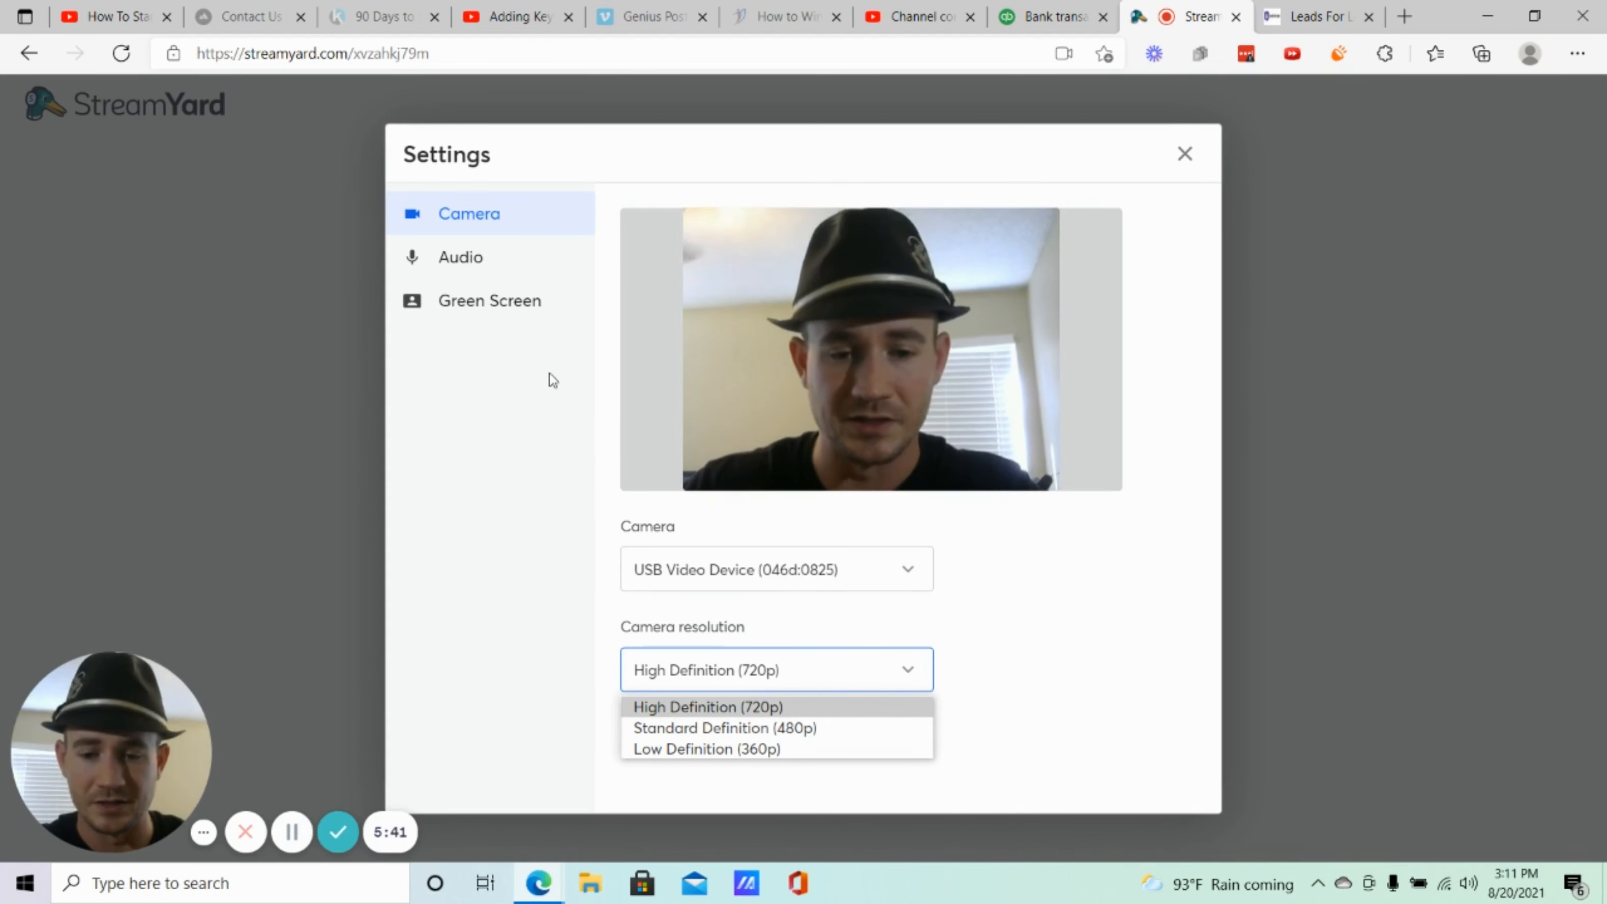
pyautogui.click(605, 468)
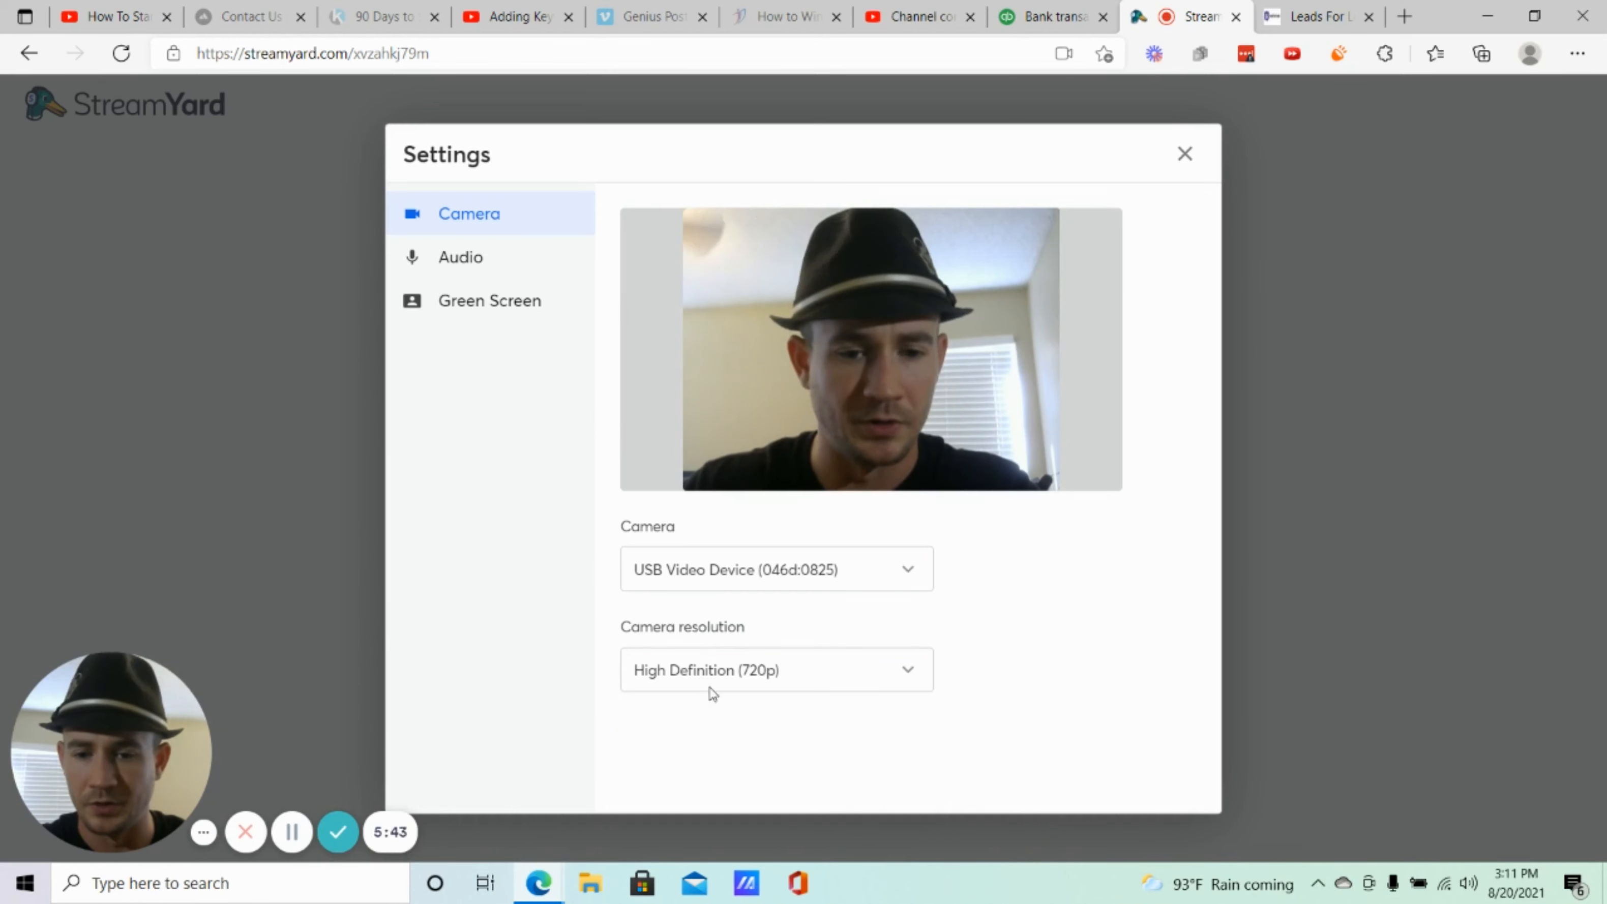
pyautogui.click(437, 313)
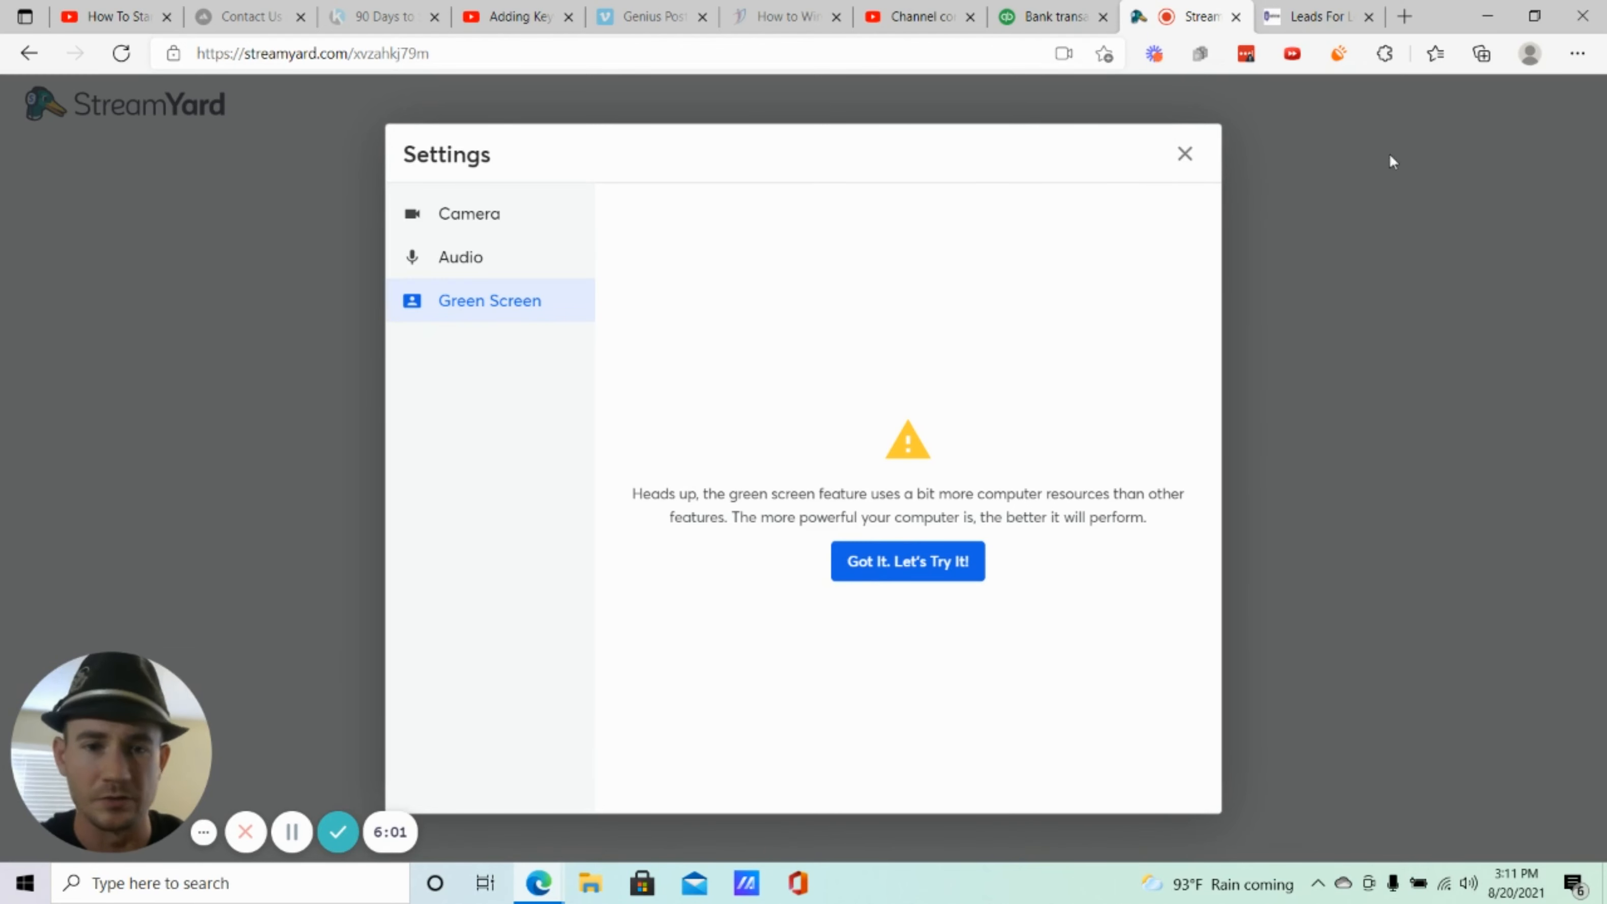
pyautogui.click(1184, 154)
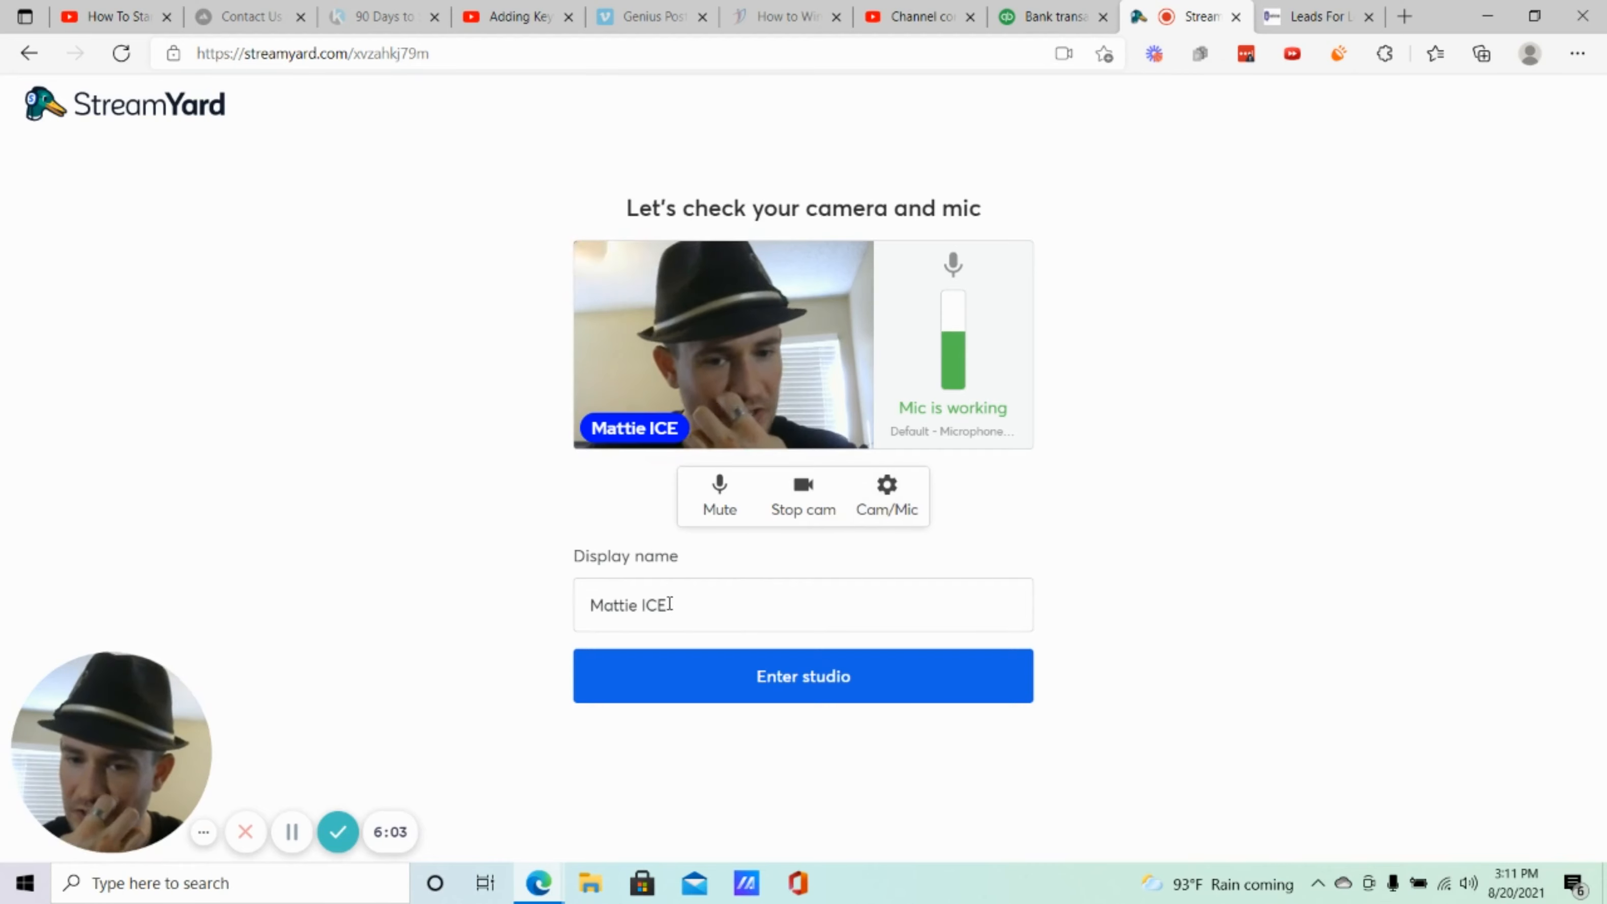
# Keep the current display name, enter the broadcast studio and dismiss the tip about joining the stream.
pyautogui.doubleClick(686, 606)
pyautogui.click(687, 607)
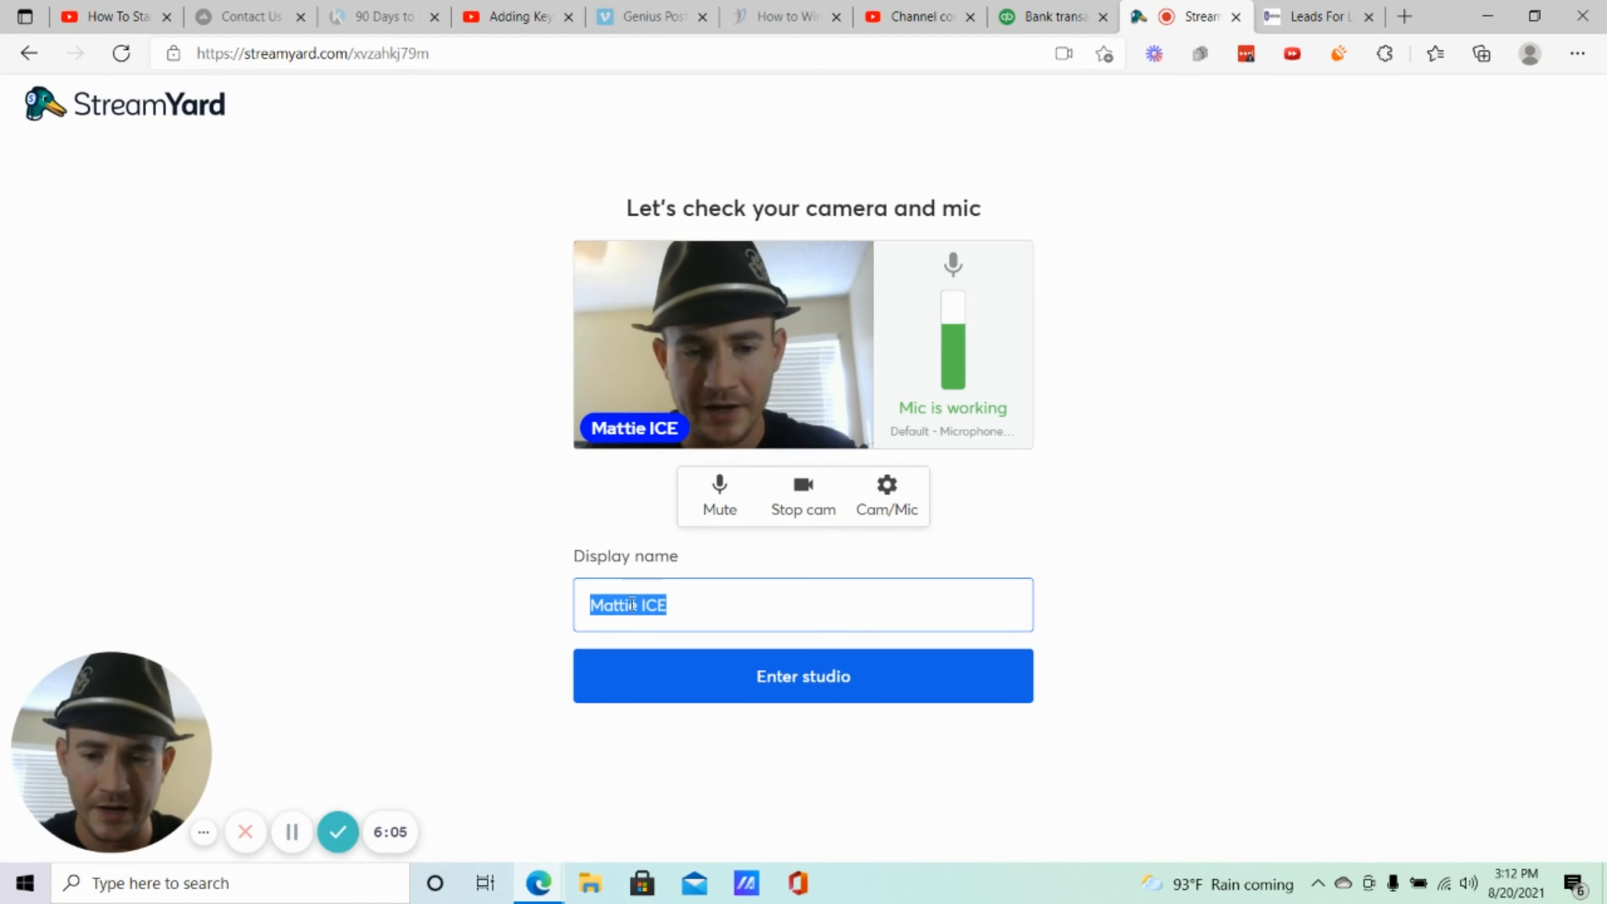
pyautogui.click(832, 685)
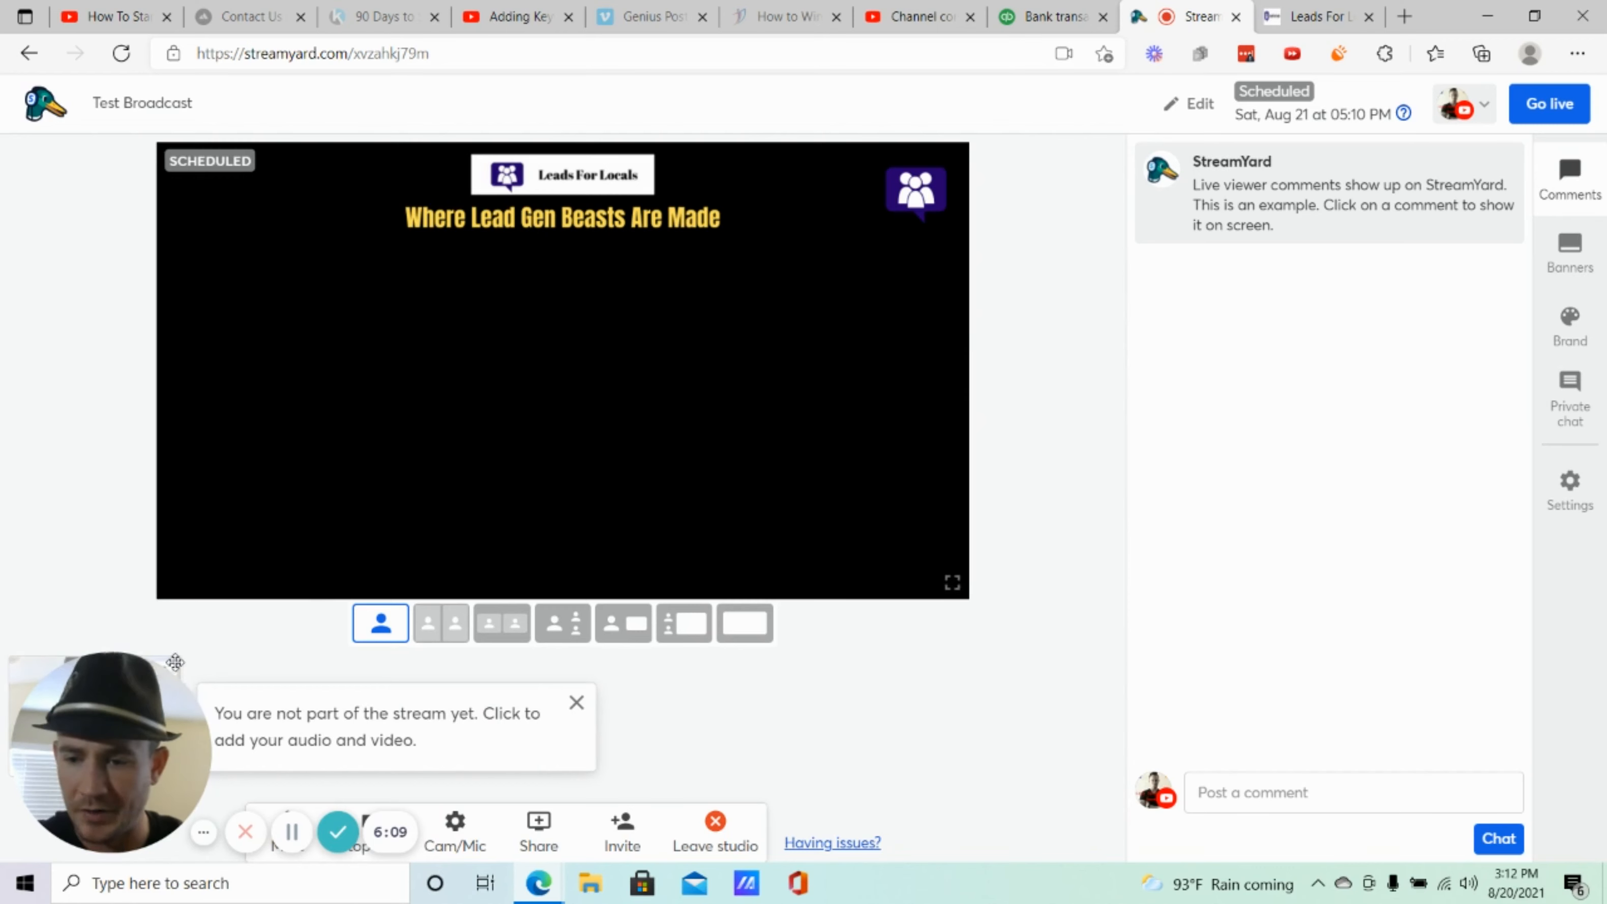
pyautogui.moveTo(142, 729); pyautogui.dragTo(139, 483)
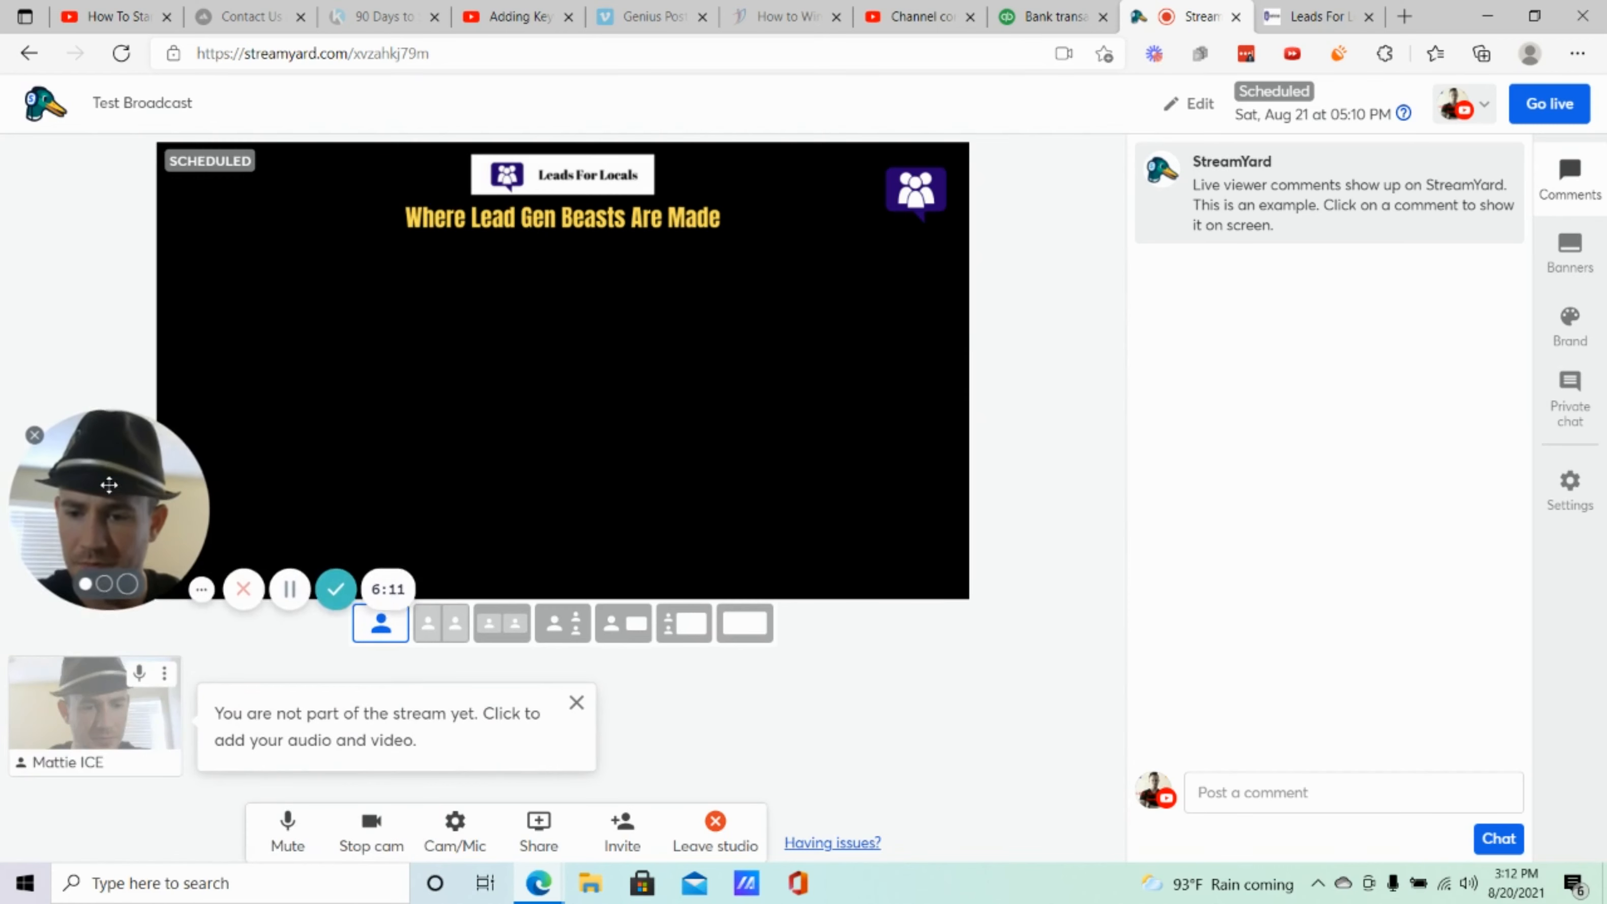
pyautogui.click(576, 703)
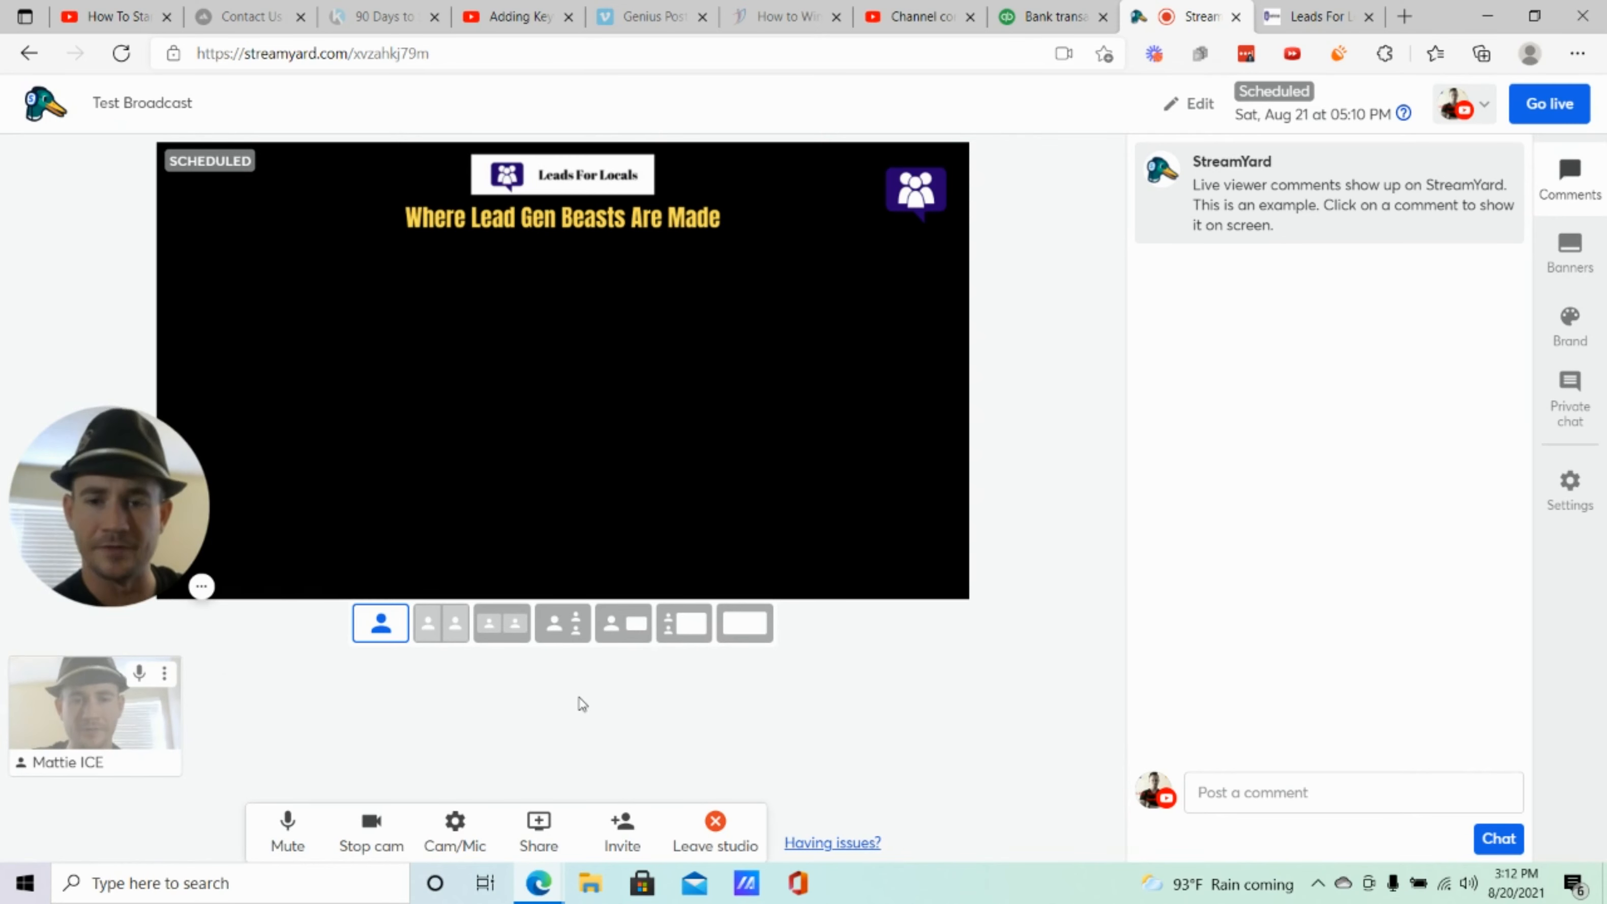
# Show the example banners list, add the camera to the stream and switch to the full-screen layout.
pyautogui.click(1572, 254)
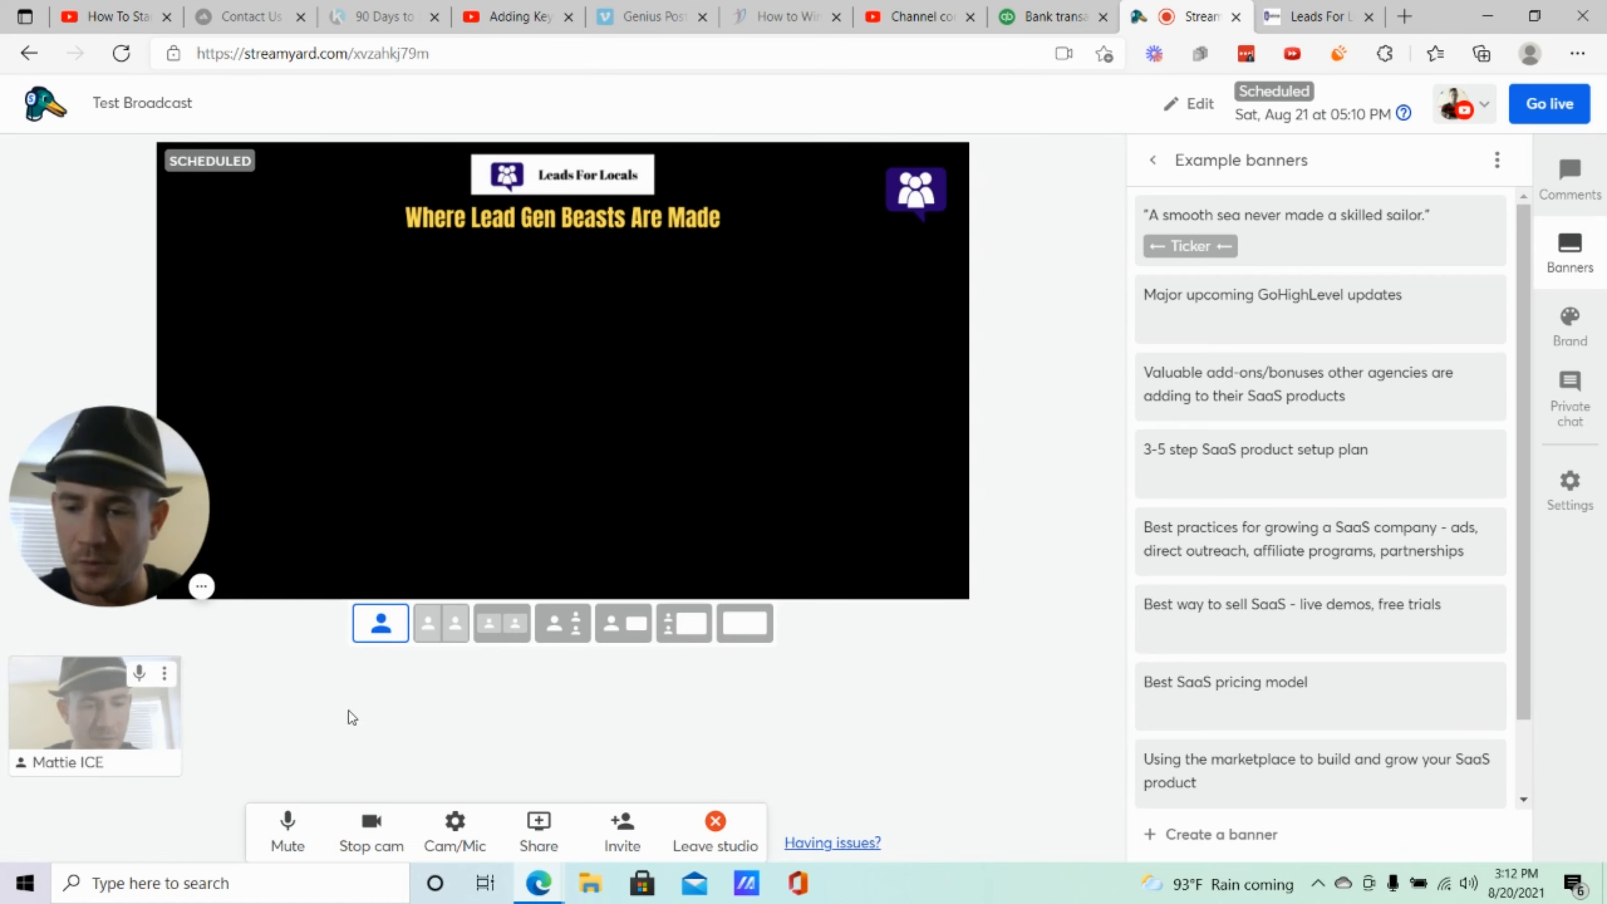
pyautogui.click(95, 719)
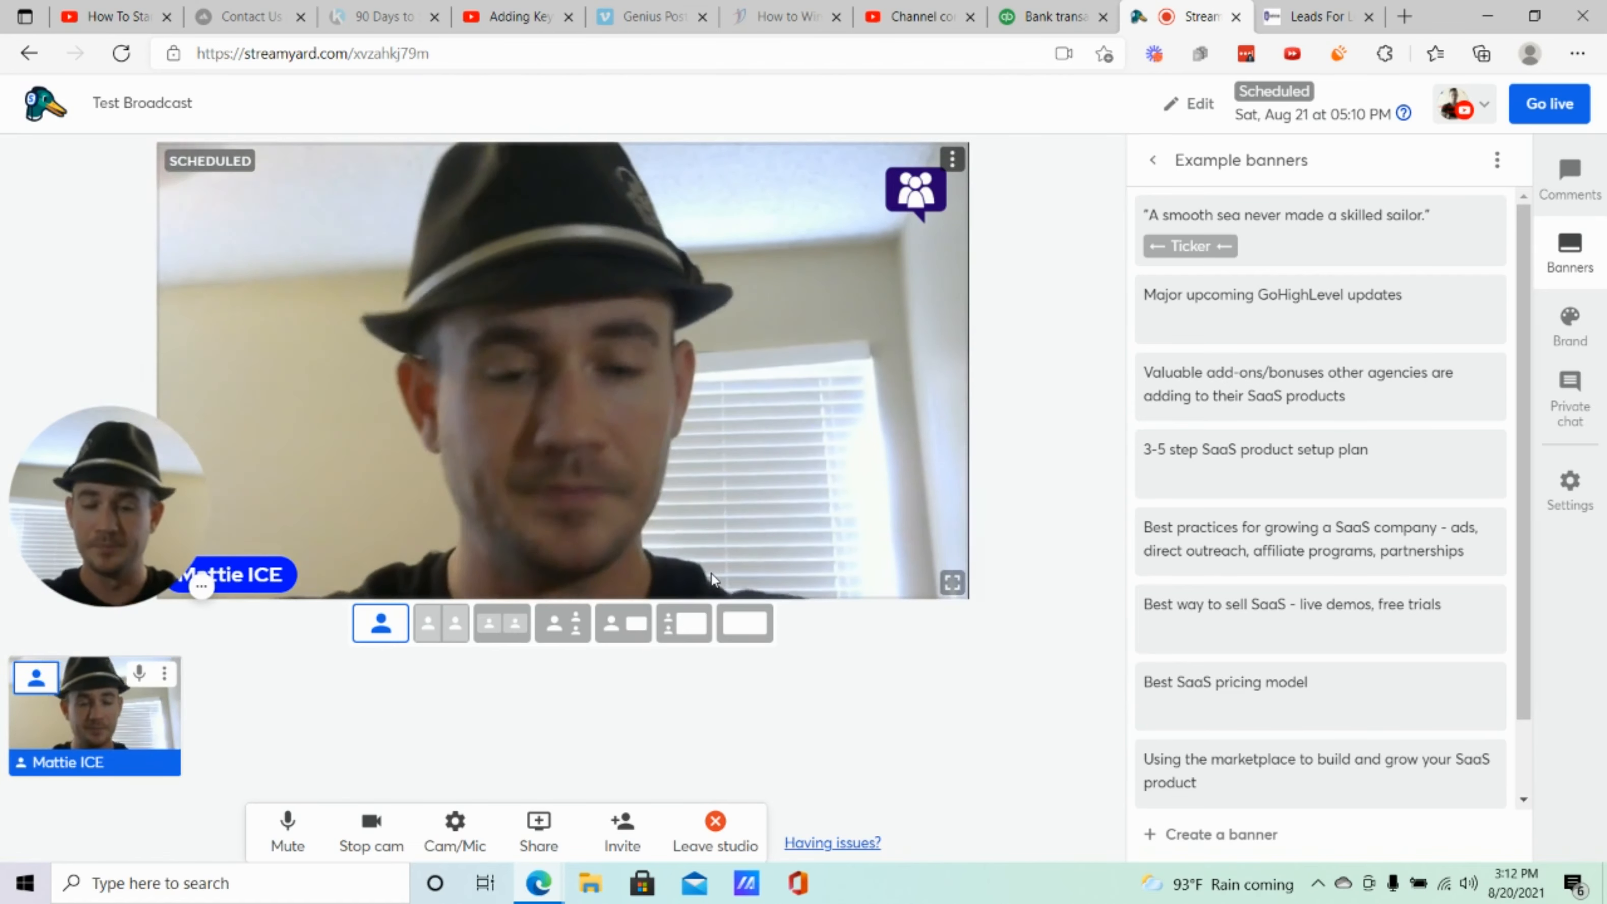
pyautogui.click(744, 626)
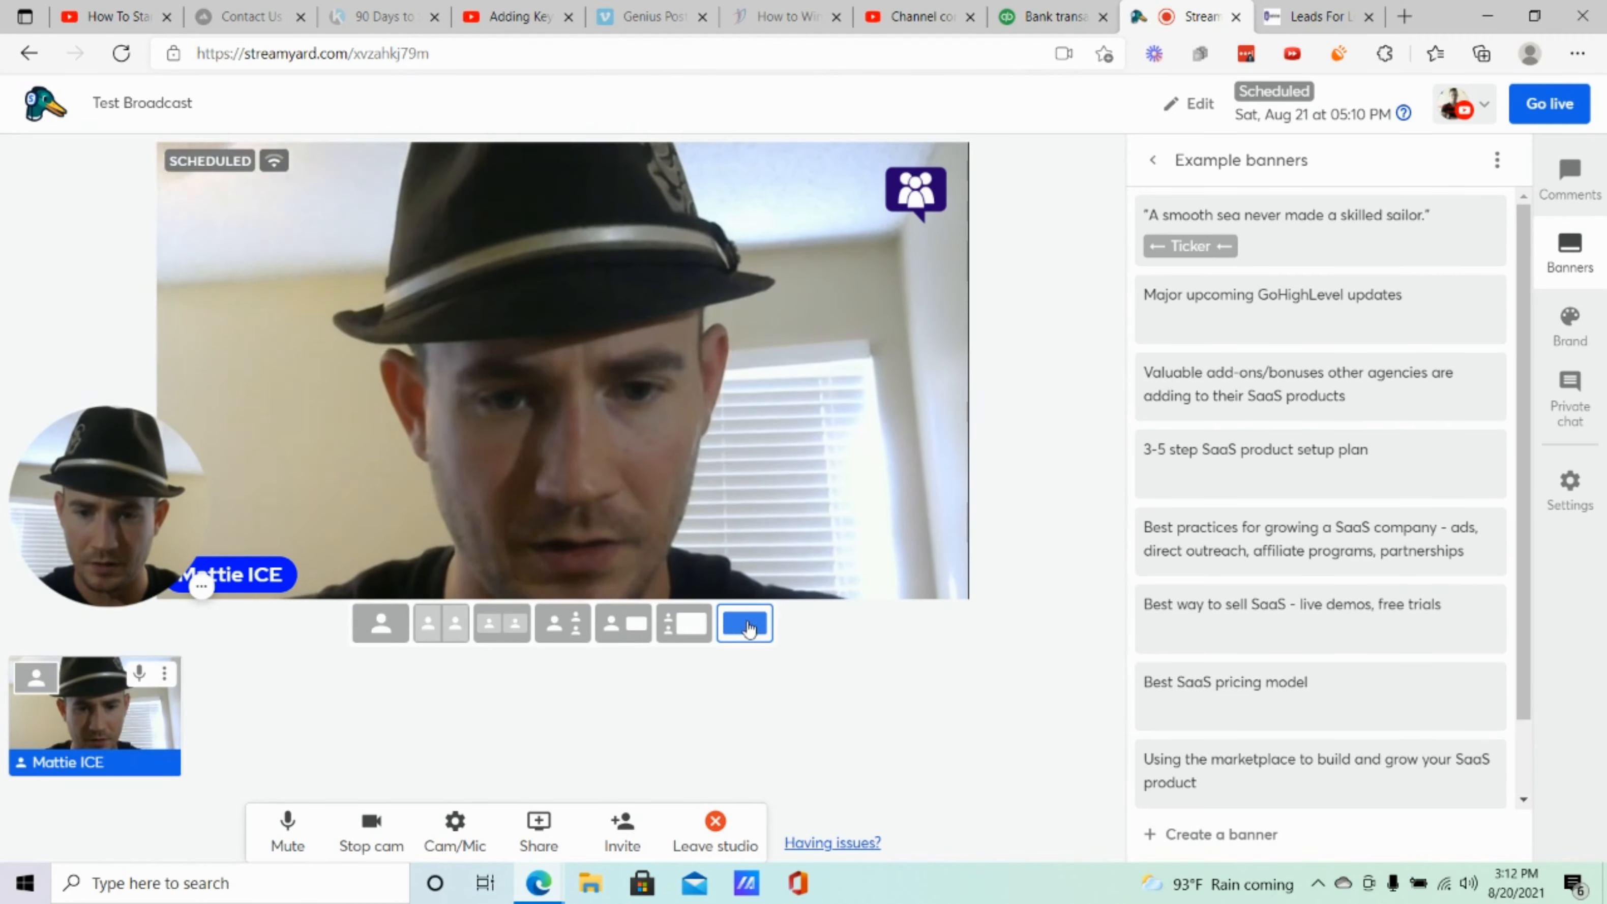
# Share the entire screen in the studio without audio.
pyautogui.click(565, 825)
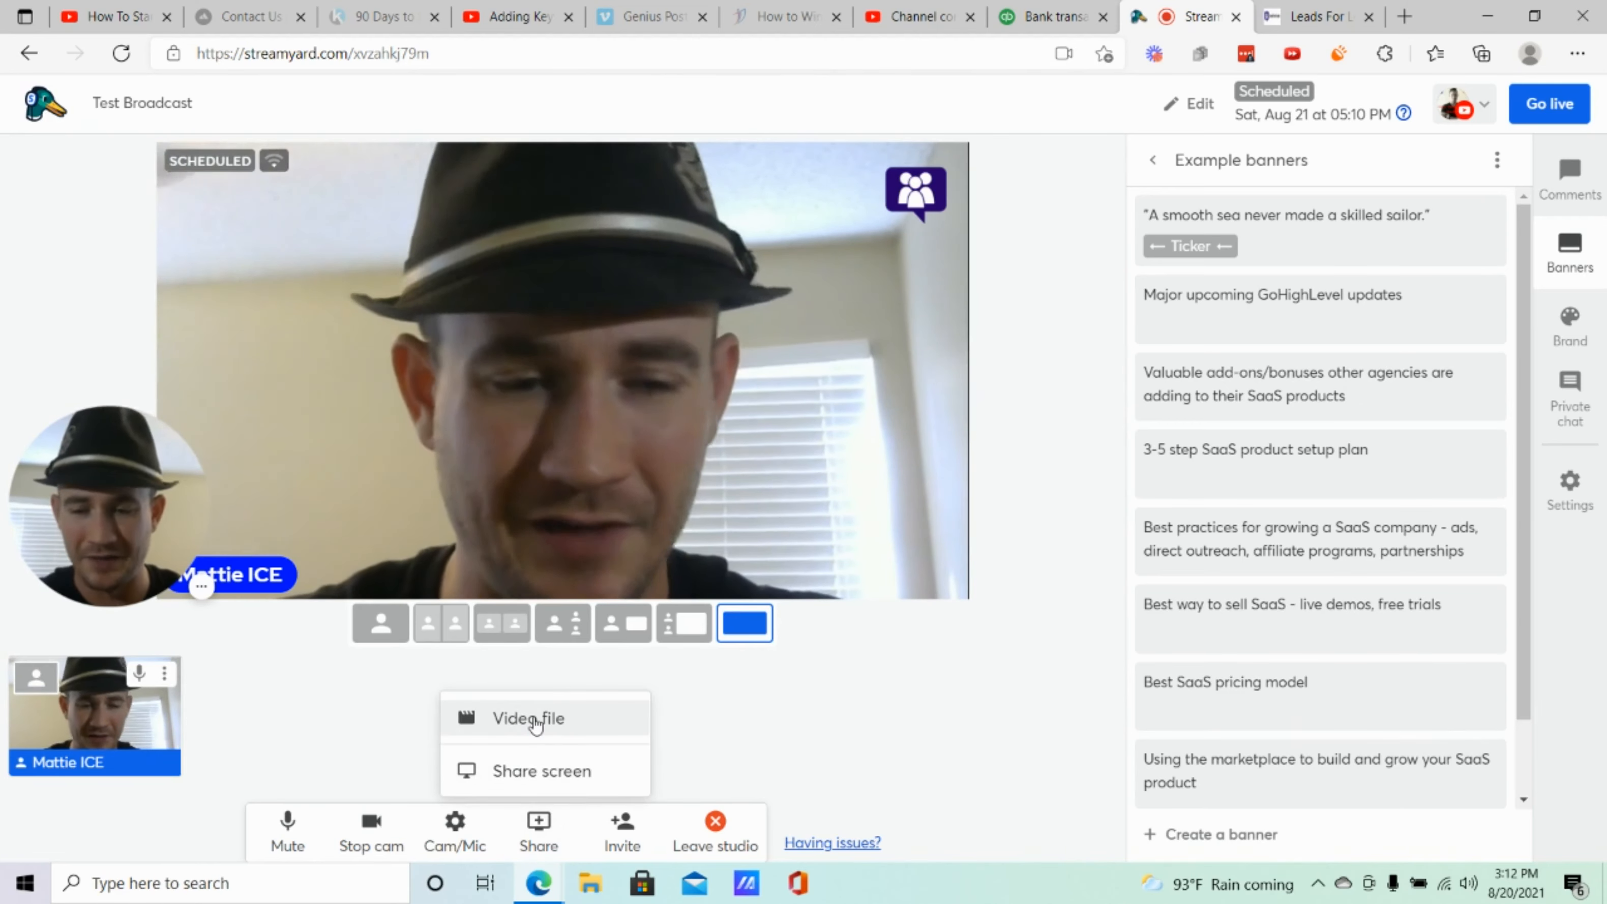
pyautogui.click(520, 775)
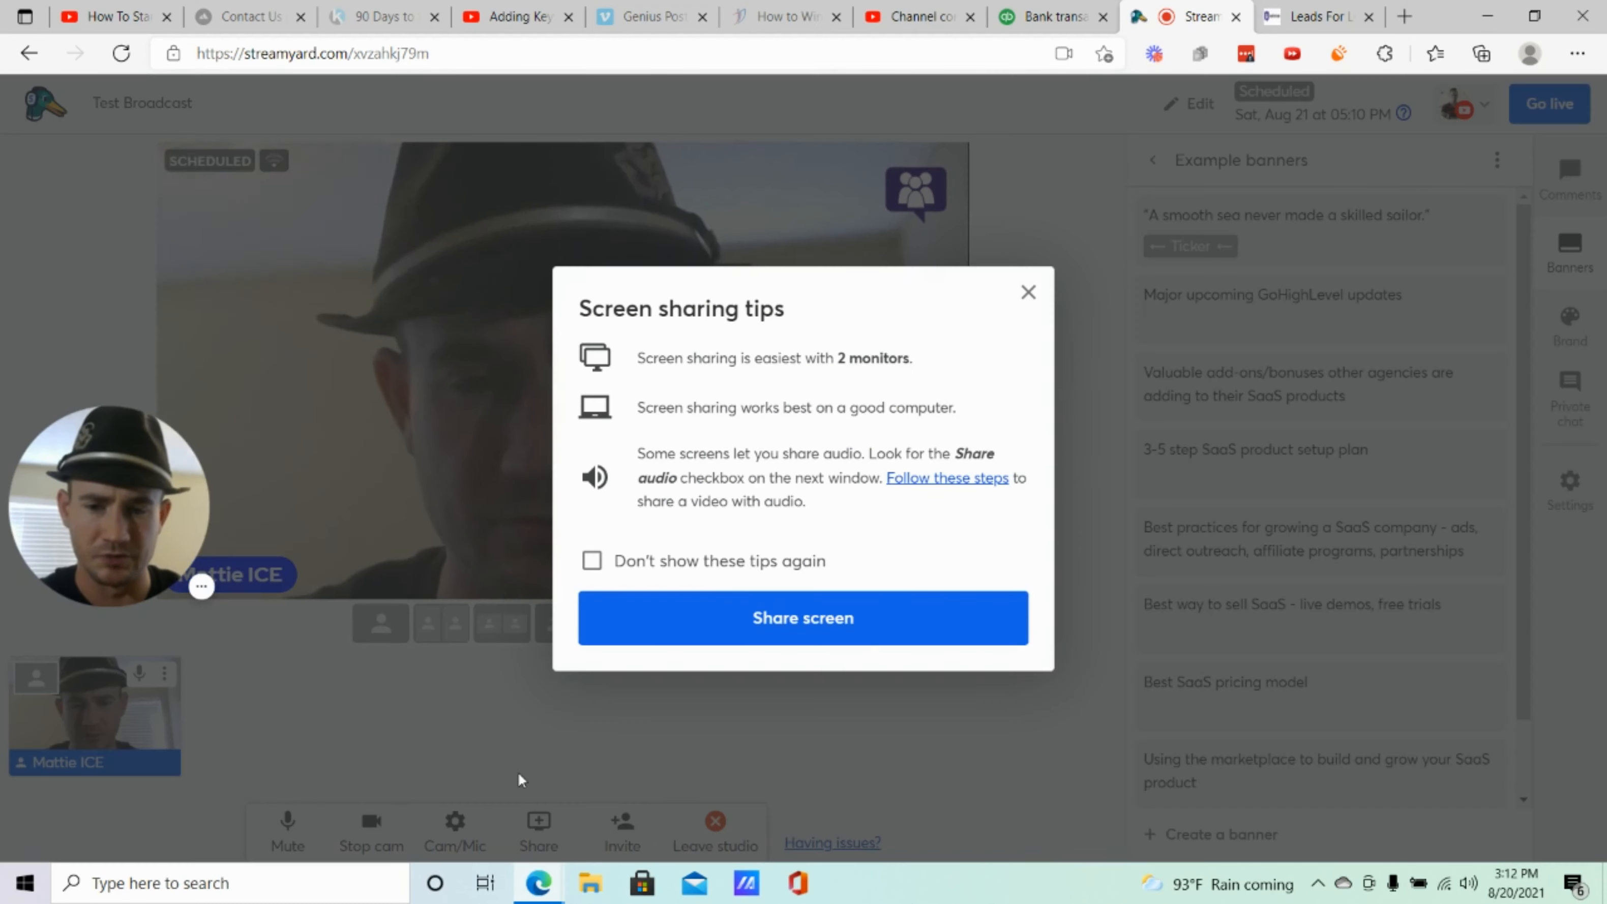
pyautogui.click(840, 620)
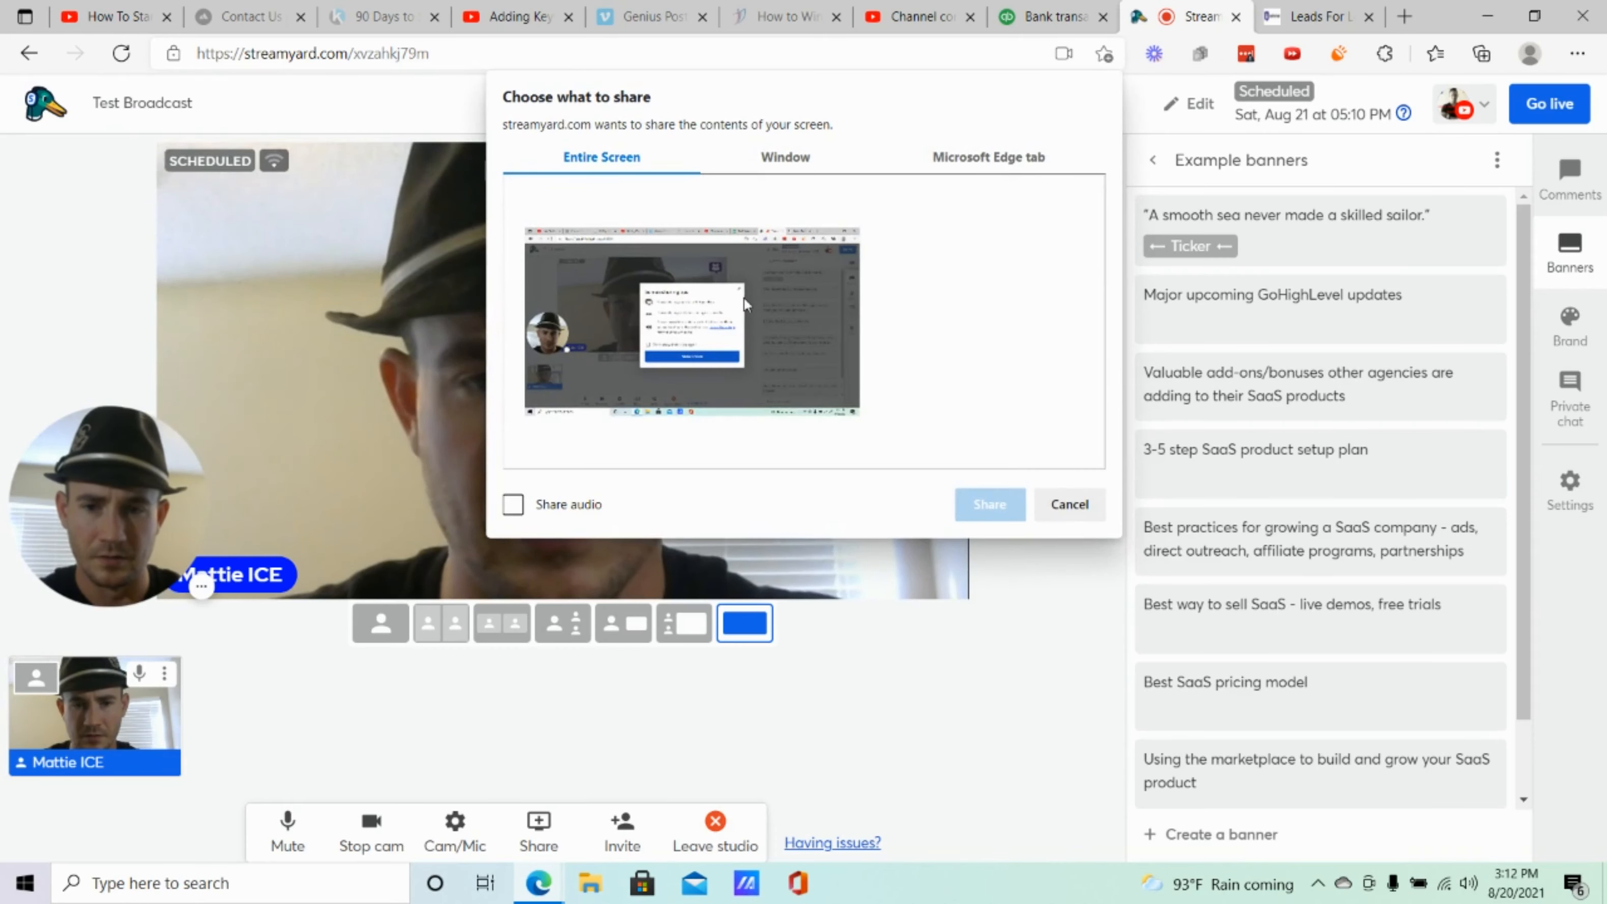
pyautogui.click(849, 418)
pyautogui.click(990, 504)
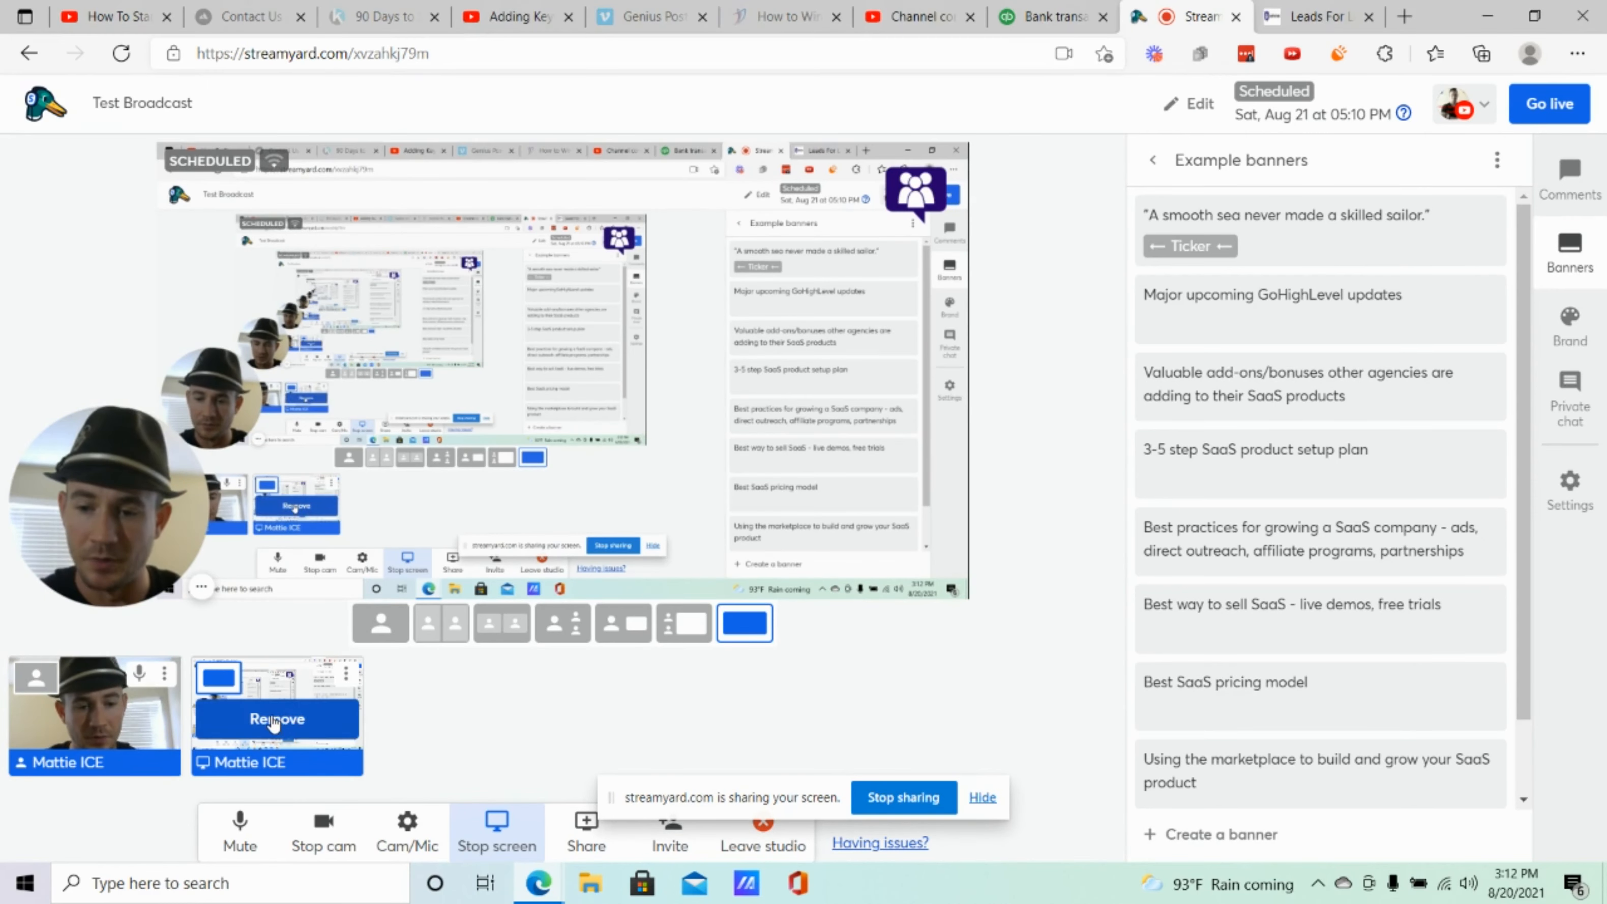
# Toggle the shared screen off and on the stream, and bring it back in the layout with the camera beside the screen.
pyautogui.click(275, 721)
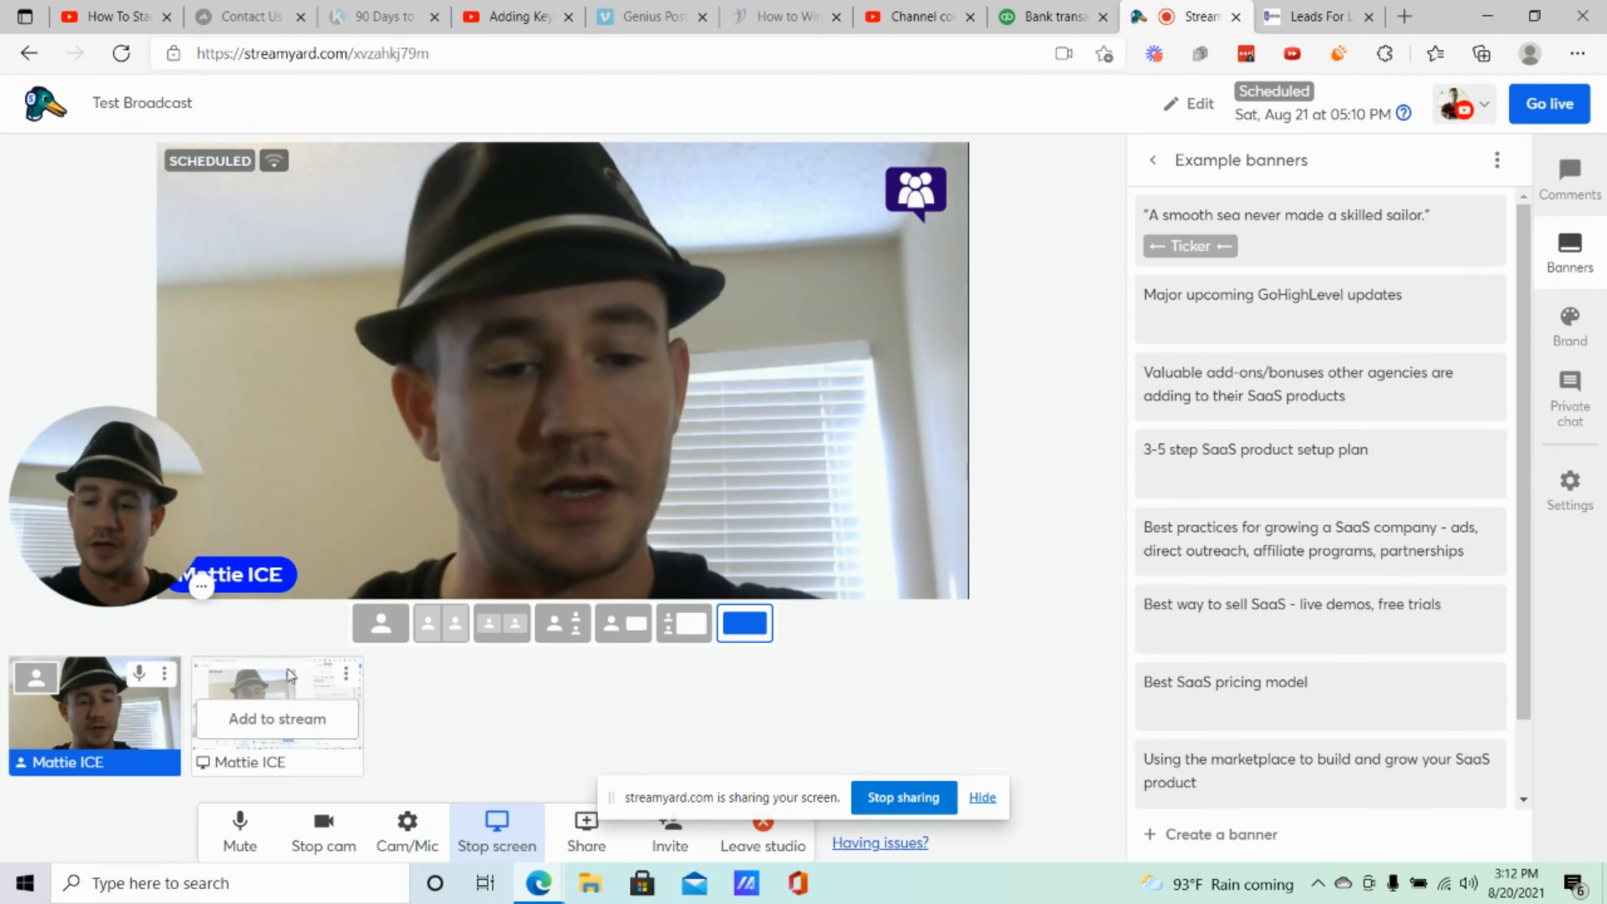
pyautogui.click(266, 718)
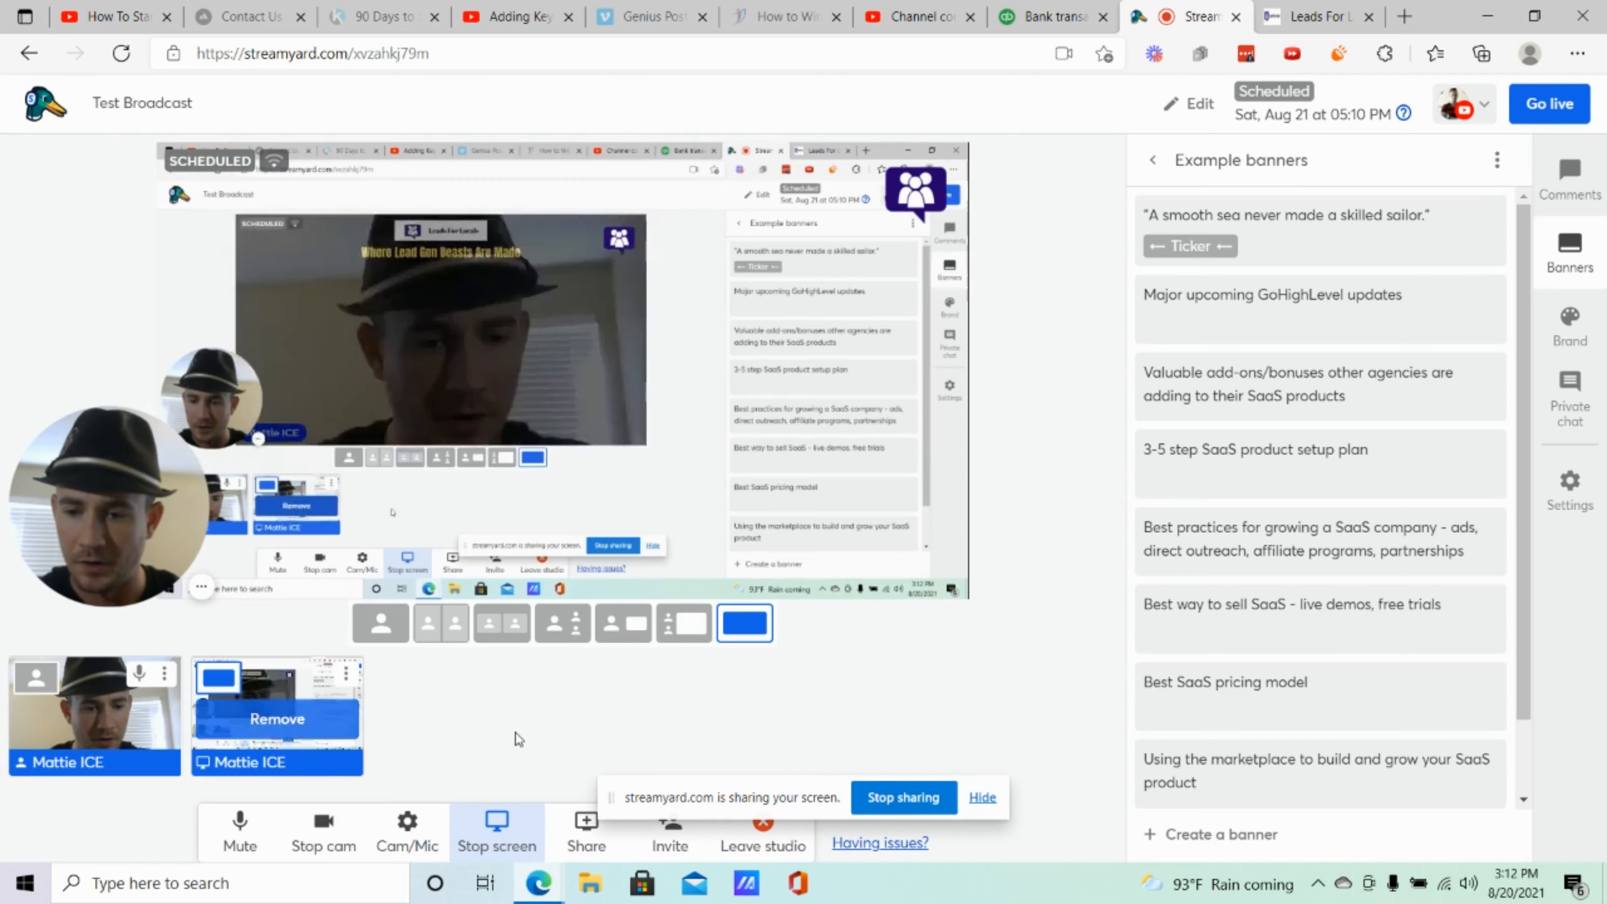
pyautogui.click(272, 721)
pyautogui.click(624, 634)
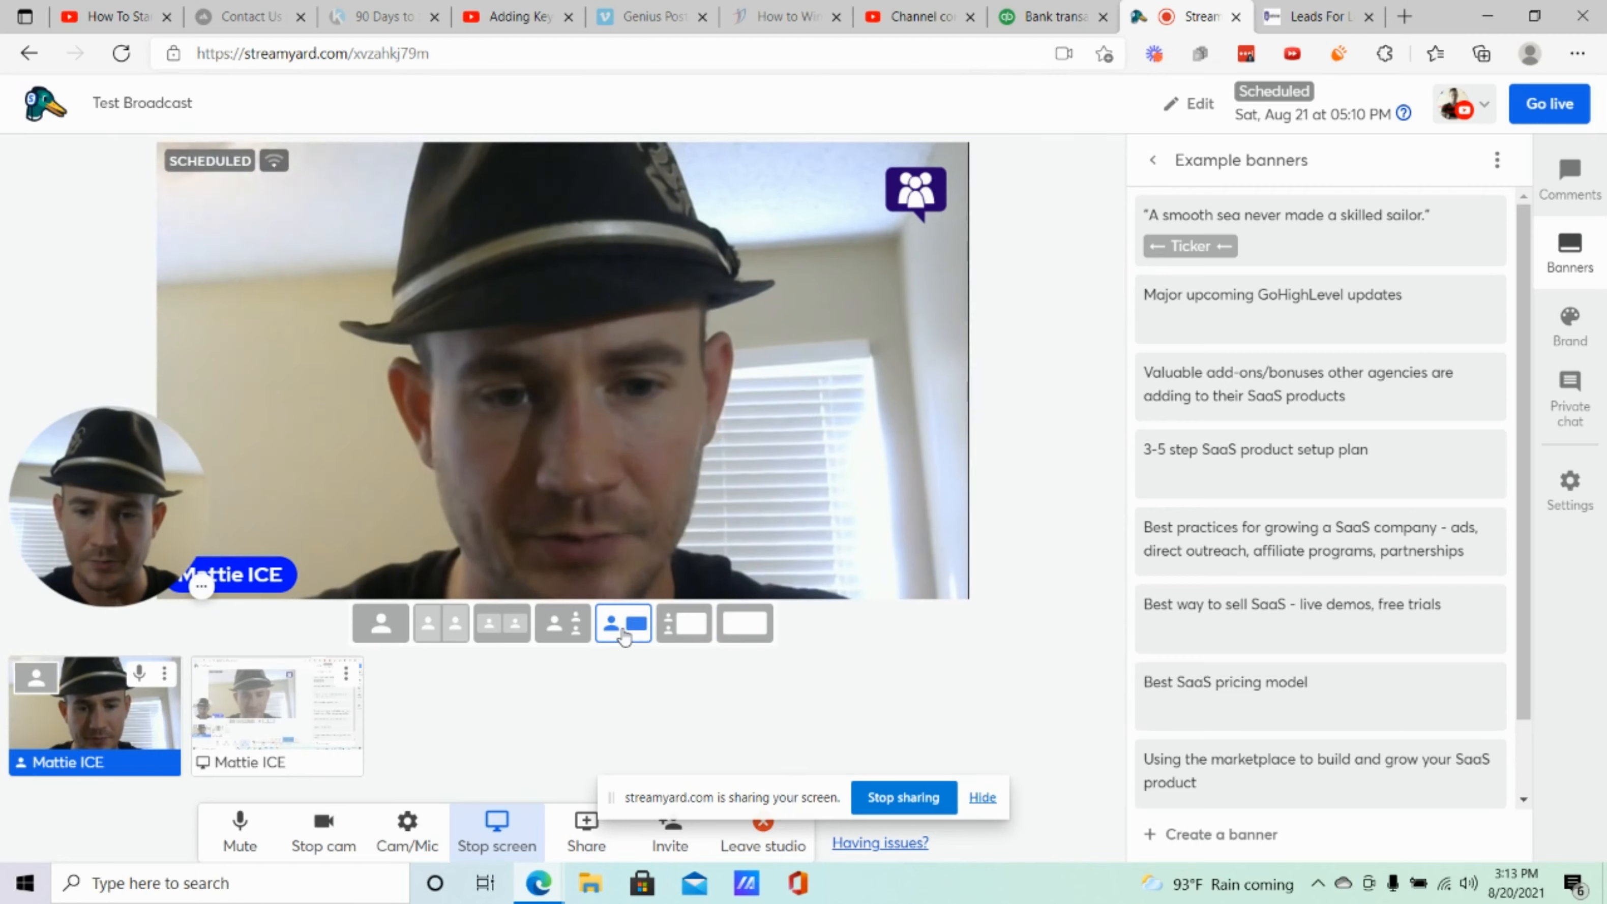
pyautogui.click(263, 713)
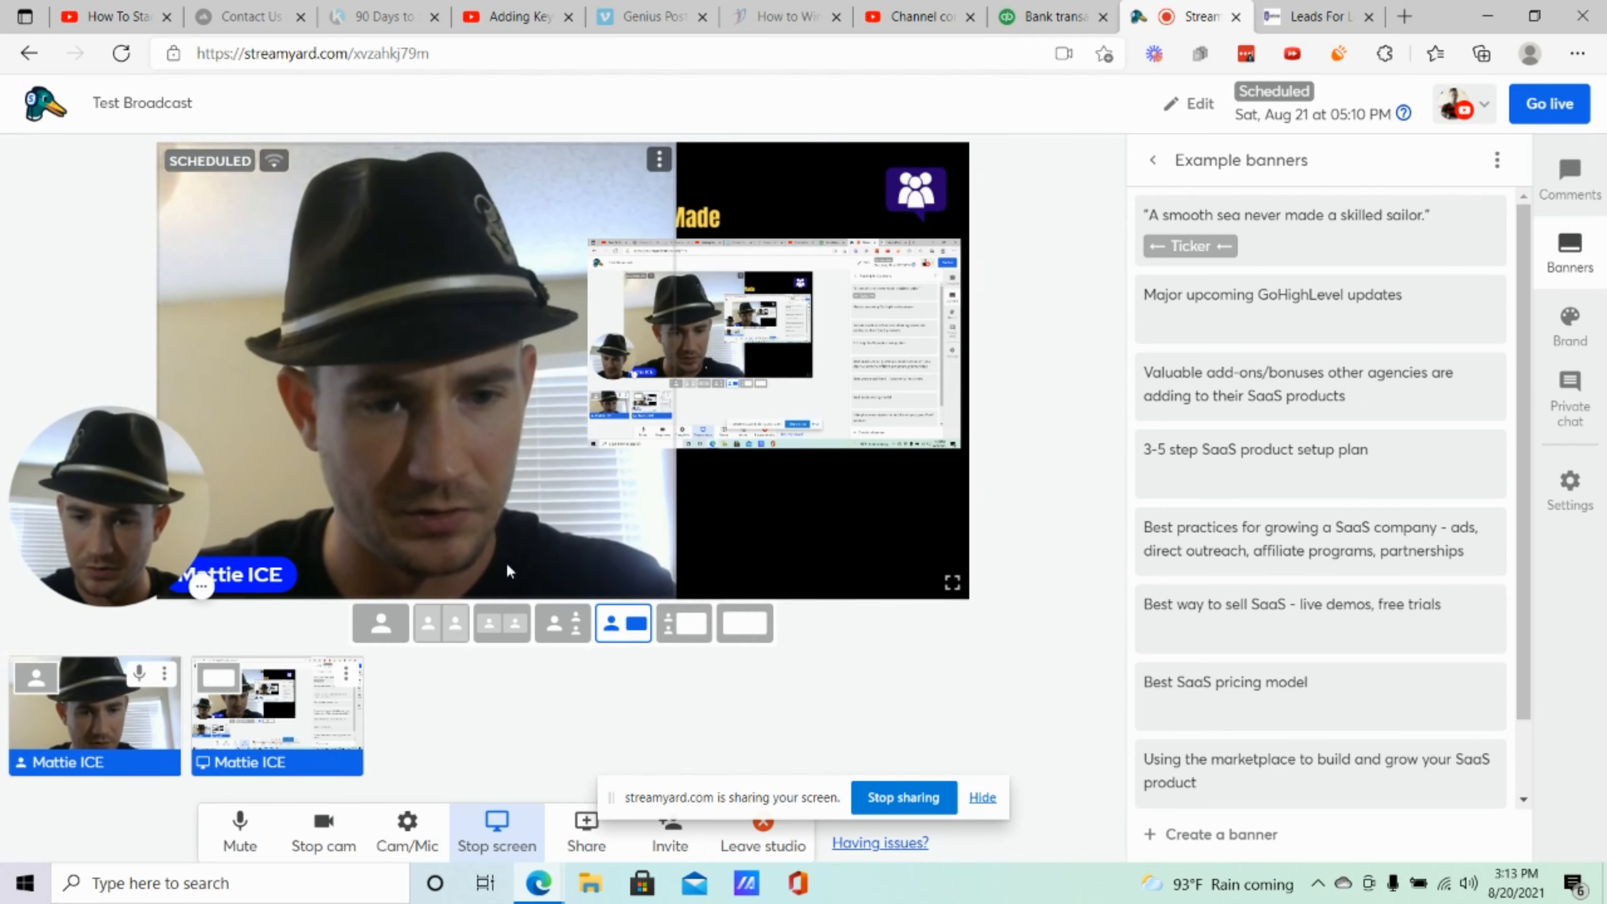
# Try the layout with two equal small frames, switch to the single-person layout and remove the camera from the stream.
pyautogui.click(510, 628)
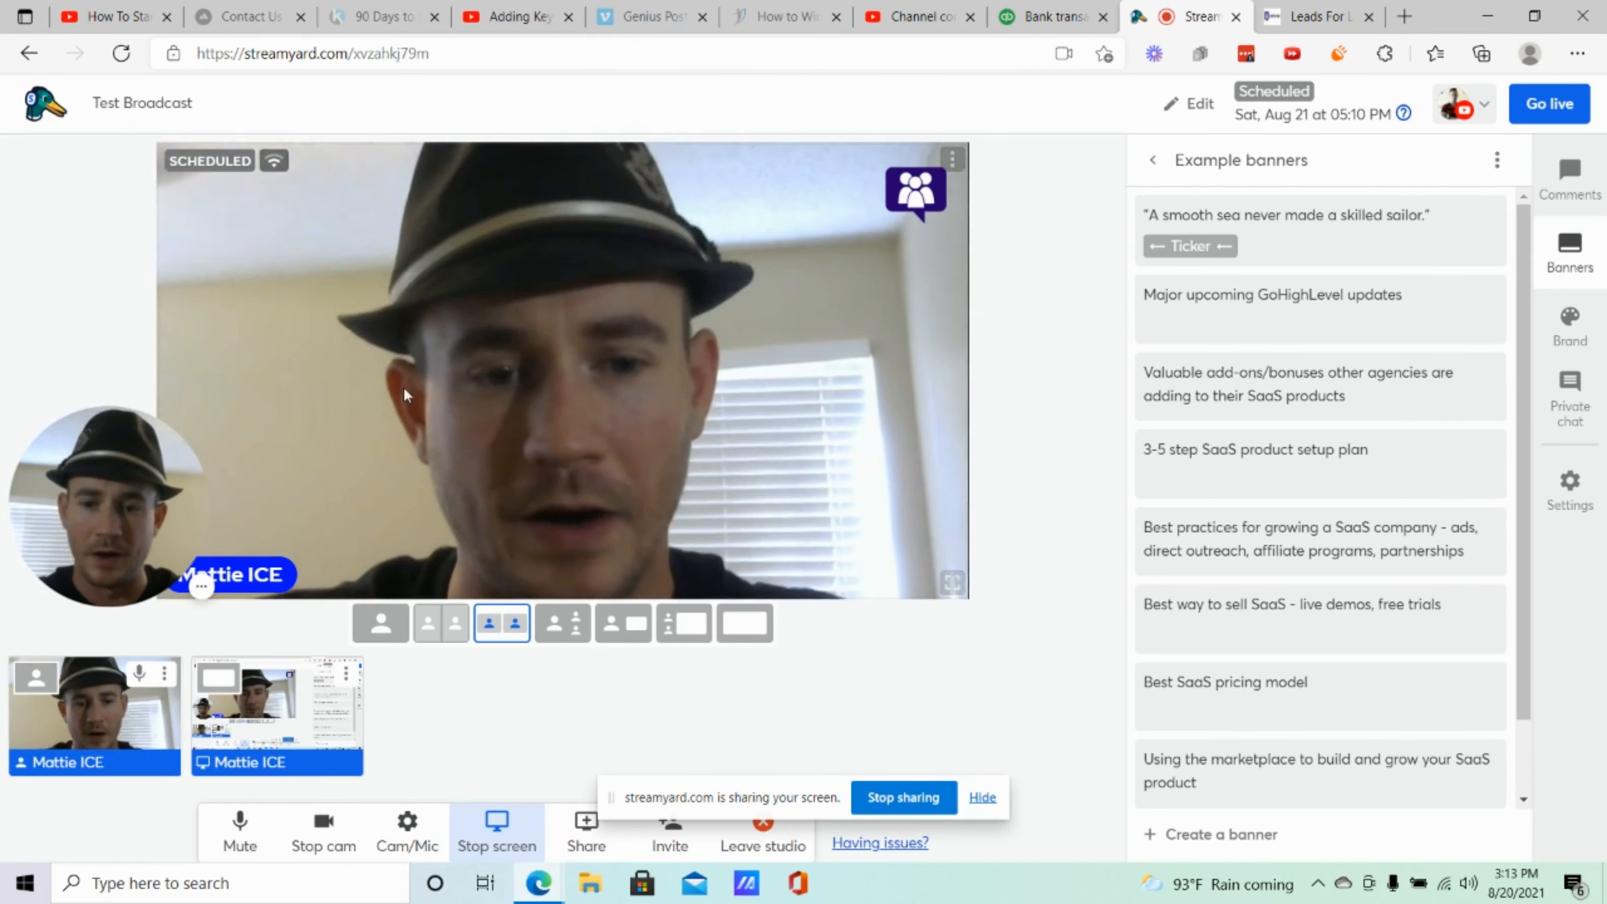
pyautogui.click(383, 626)
pyautogui.click(95, 719)
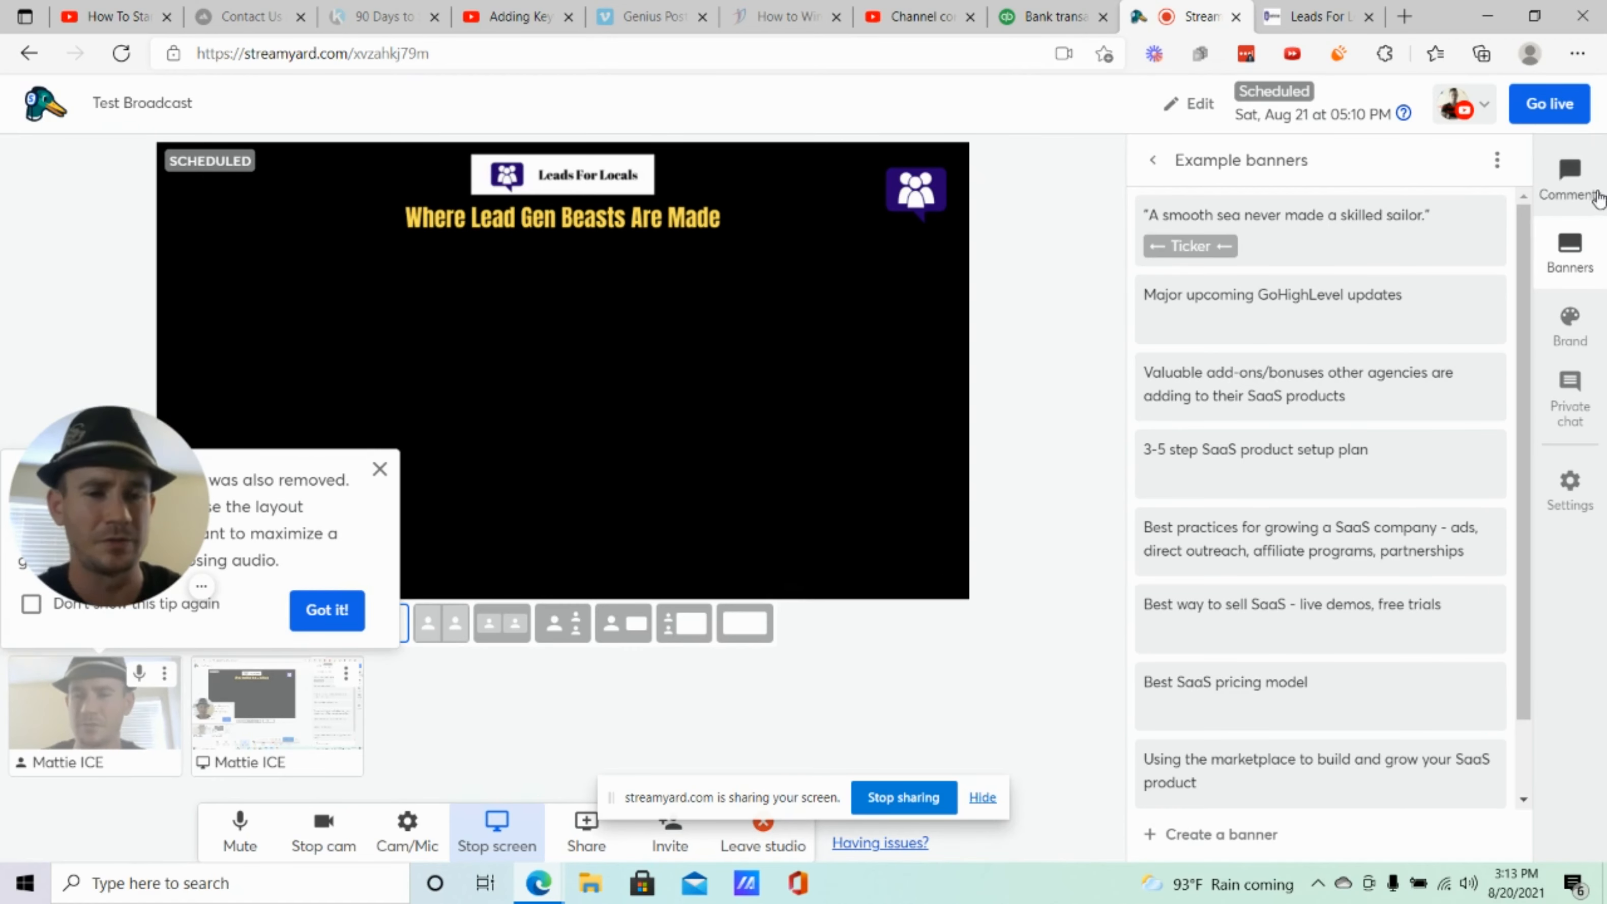
# Look through the brand settings, hide the streamyard background image and show it again.
pyautogui.click(1593, 327)
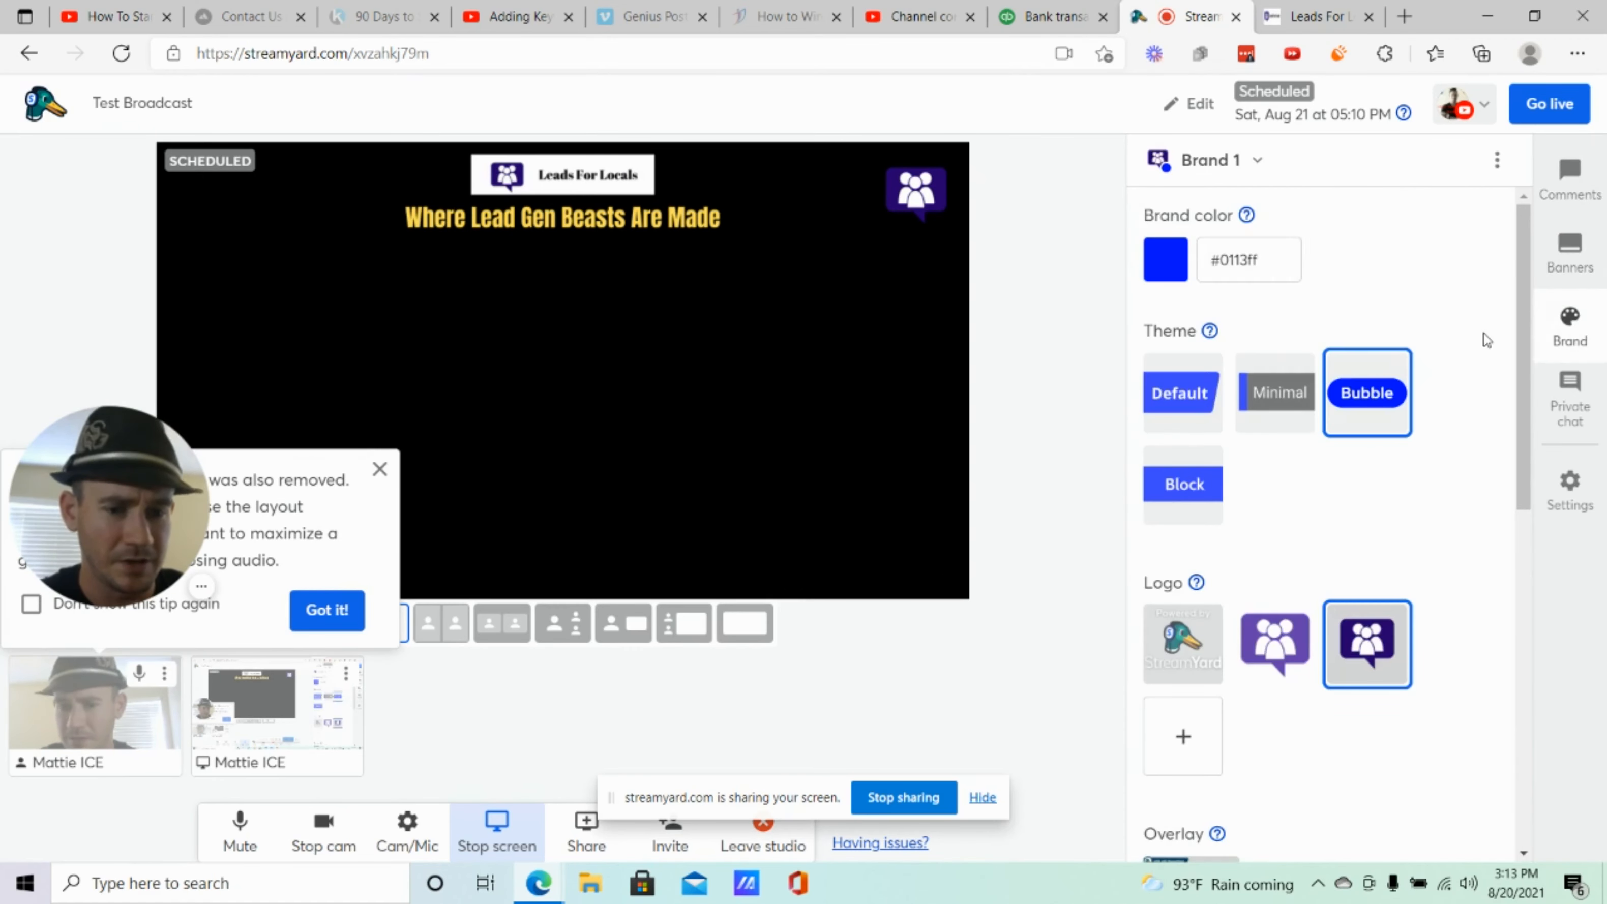
pyautogui.scroll(-8, 1468, 355)
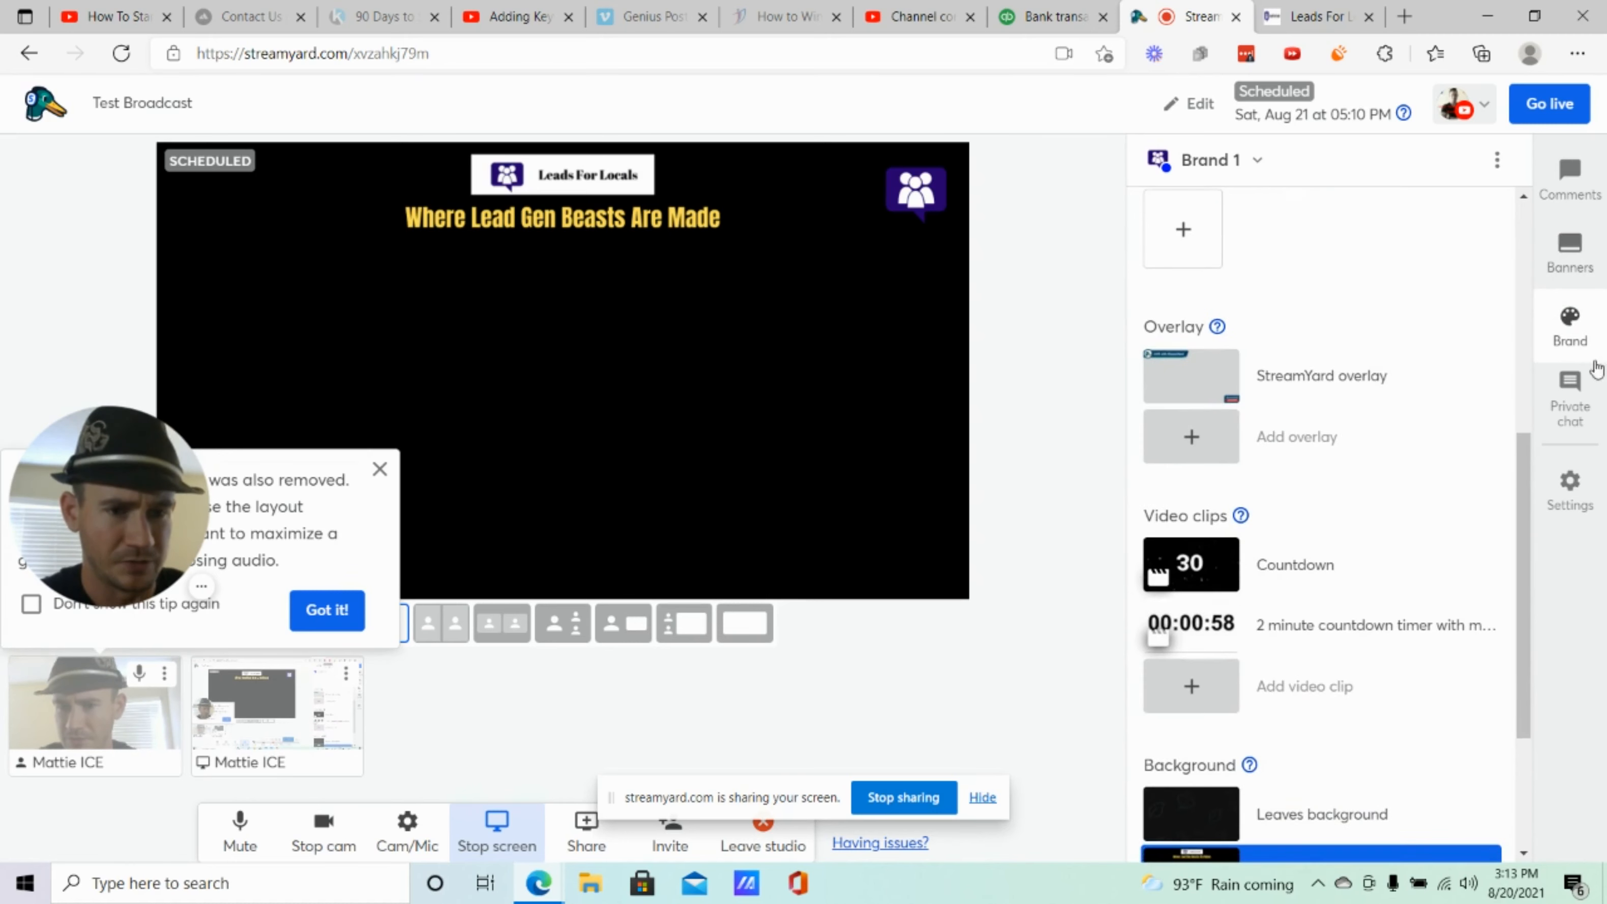
pyautogui.scroll(-3, 1313, 398)
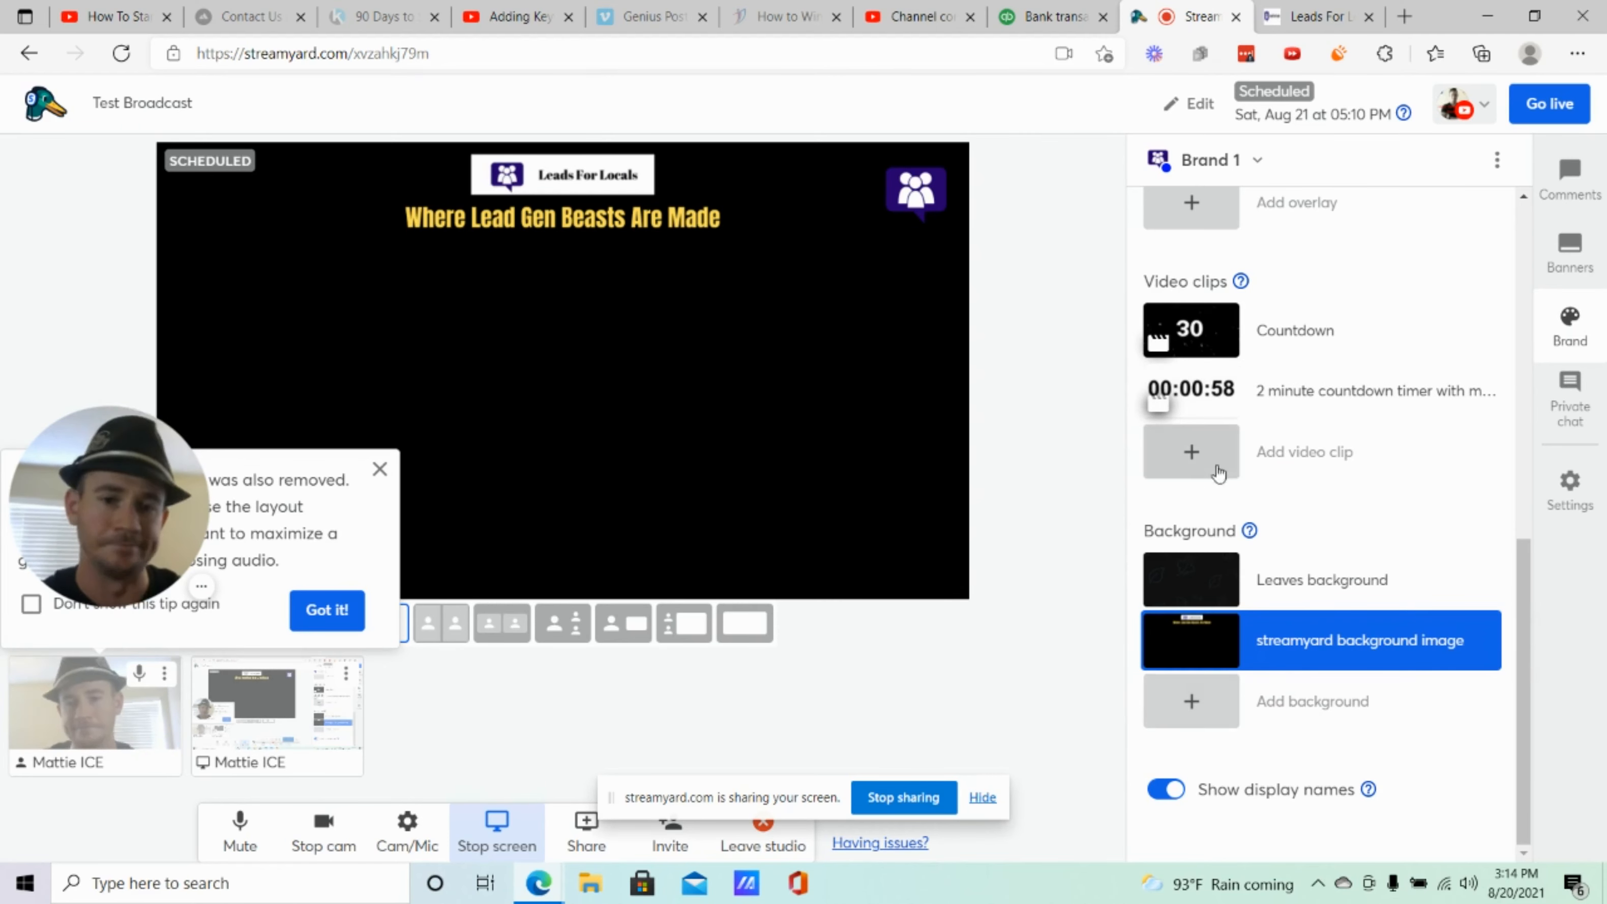
pyautogui.click(1357, 642)
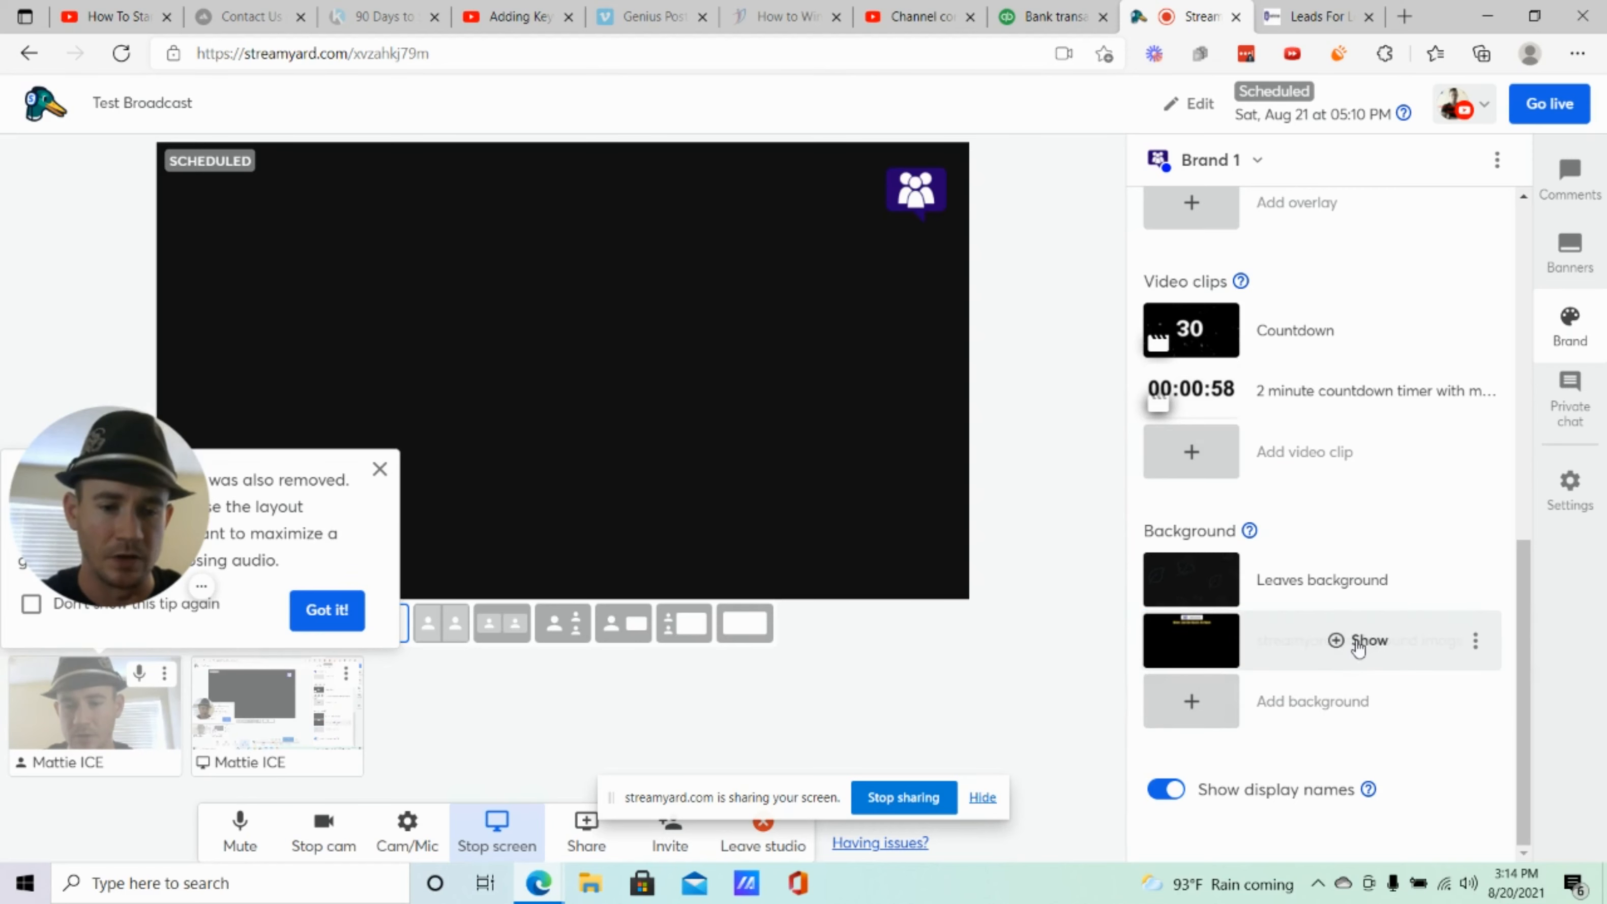
pyautogui.click(1355, 641)
# Show the StreamYard overlay on the stage, dismiss the layout tip and hide the overlay again.
pyautogui.scroll(5, 1357, 528)
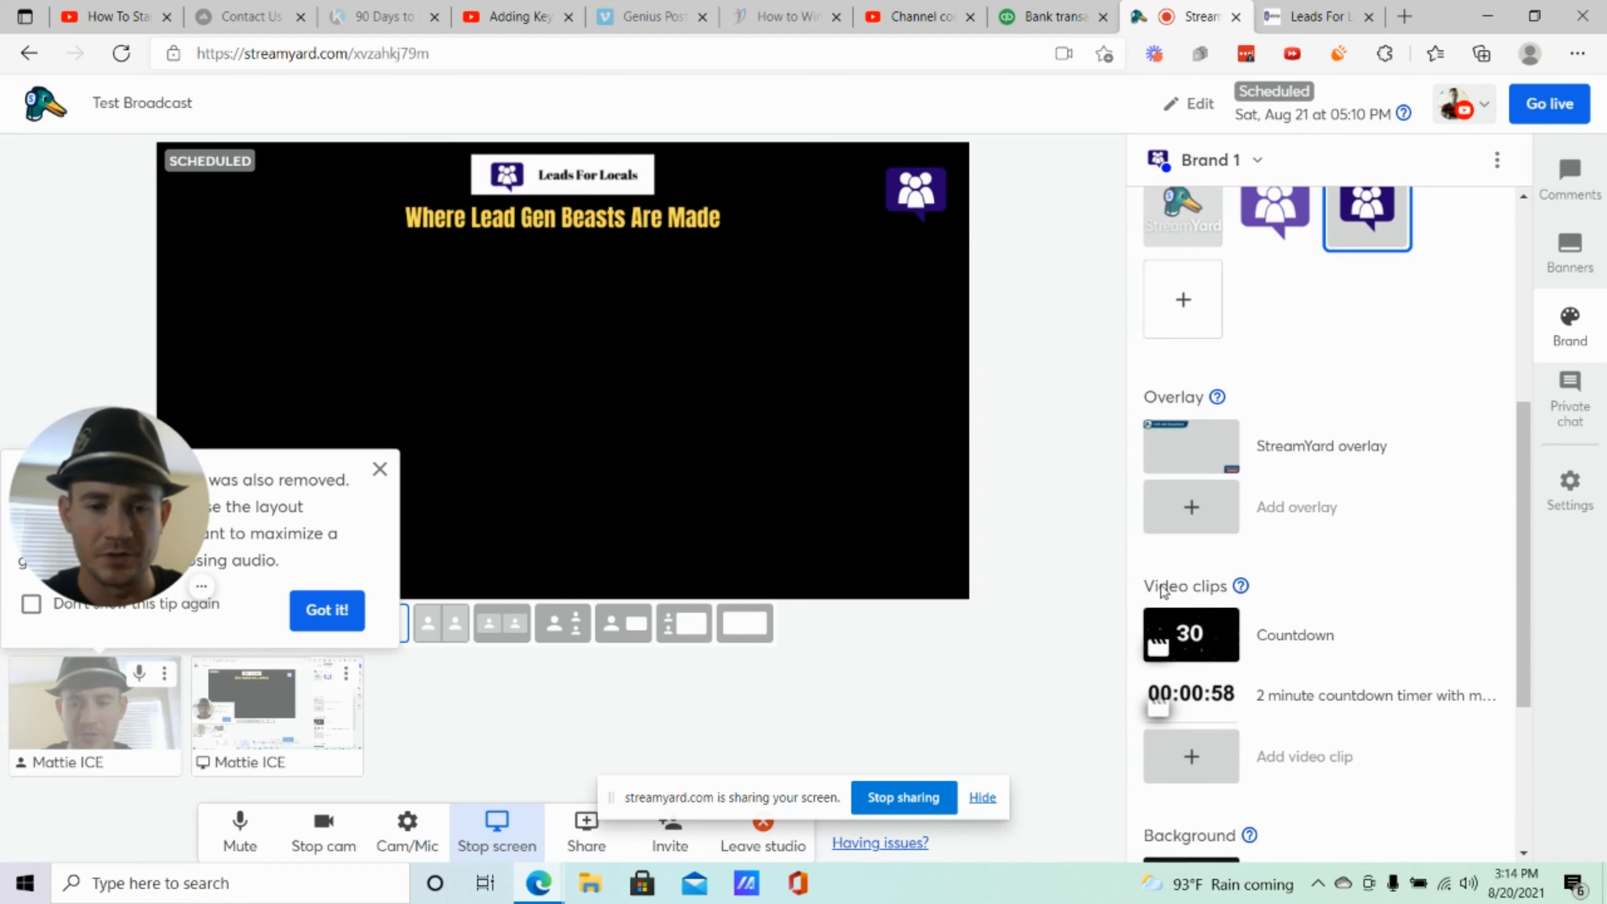
pyautogui.scroll(2, 1295, 567)
pyautogui.click(1314, 558)
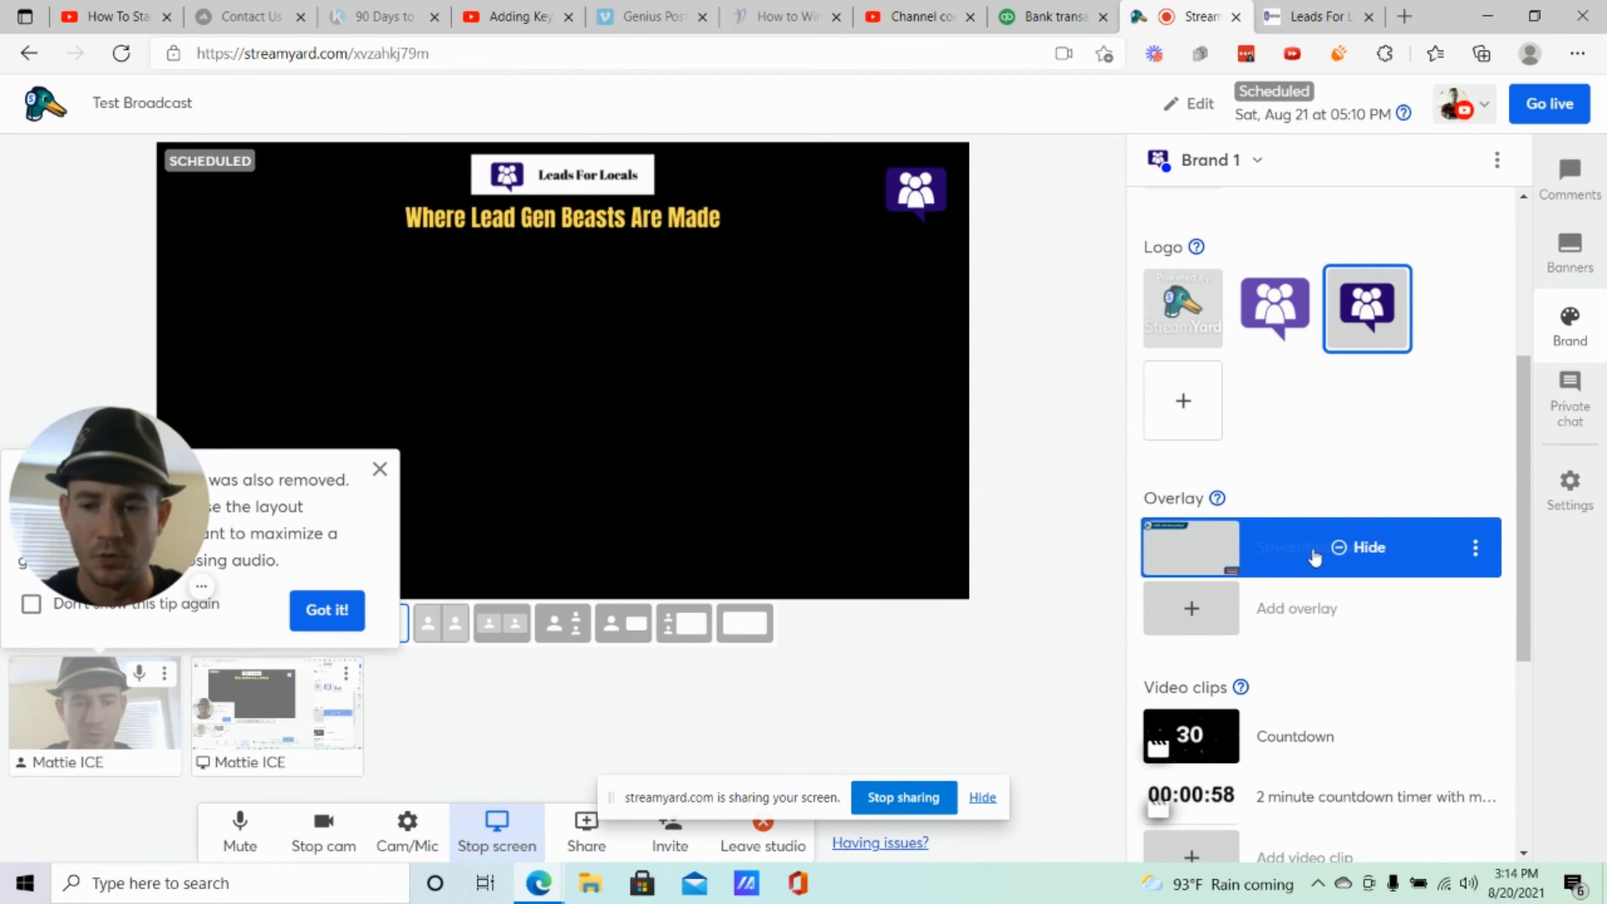
pyautogui.click(310, 610)
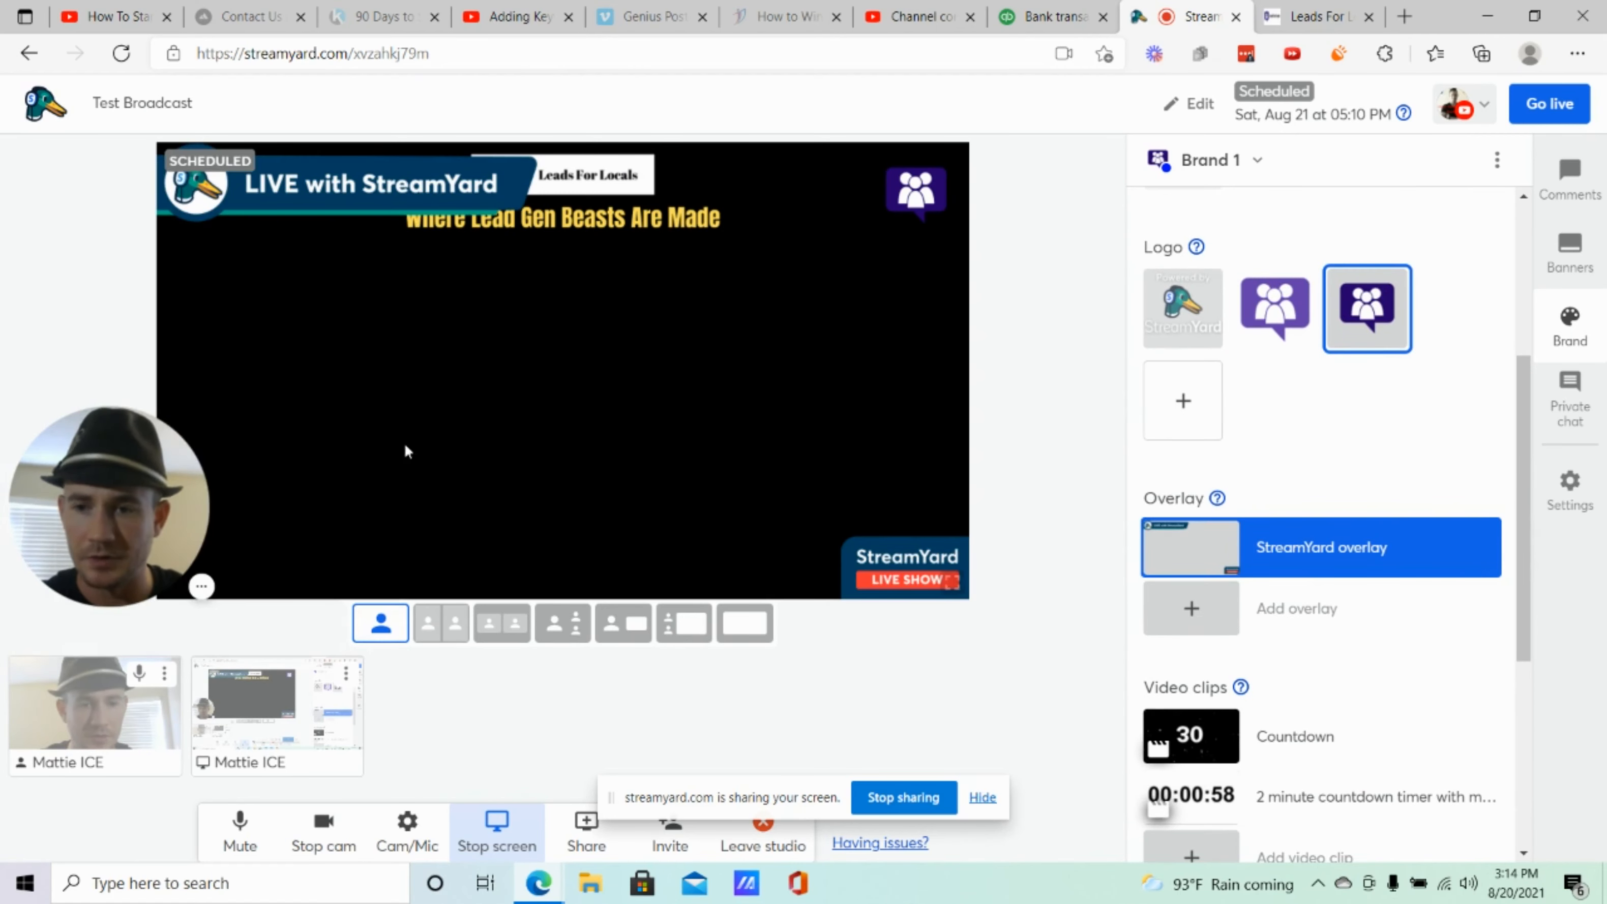
pyautogui.moveTo(1363, 564)
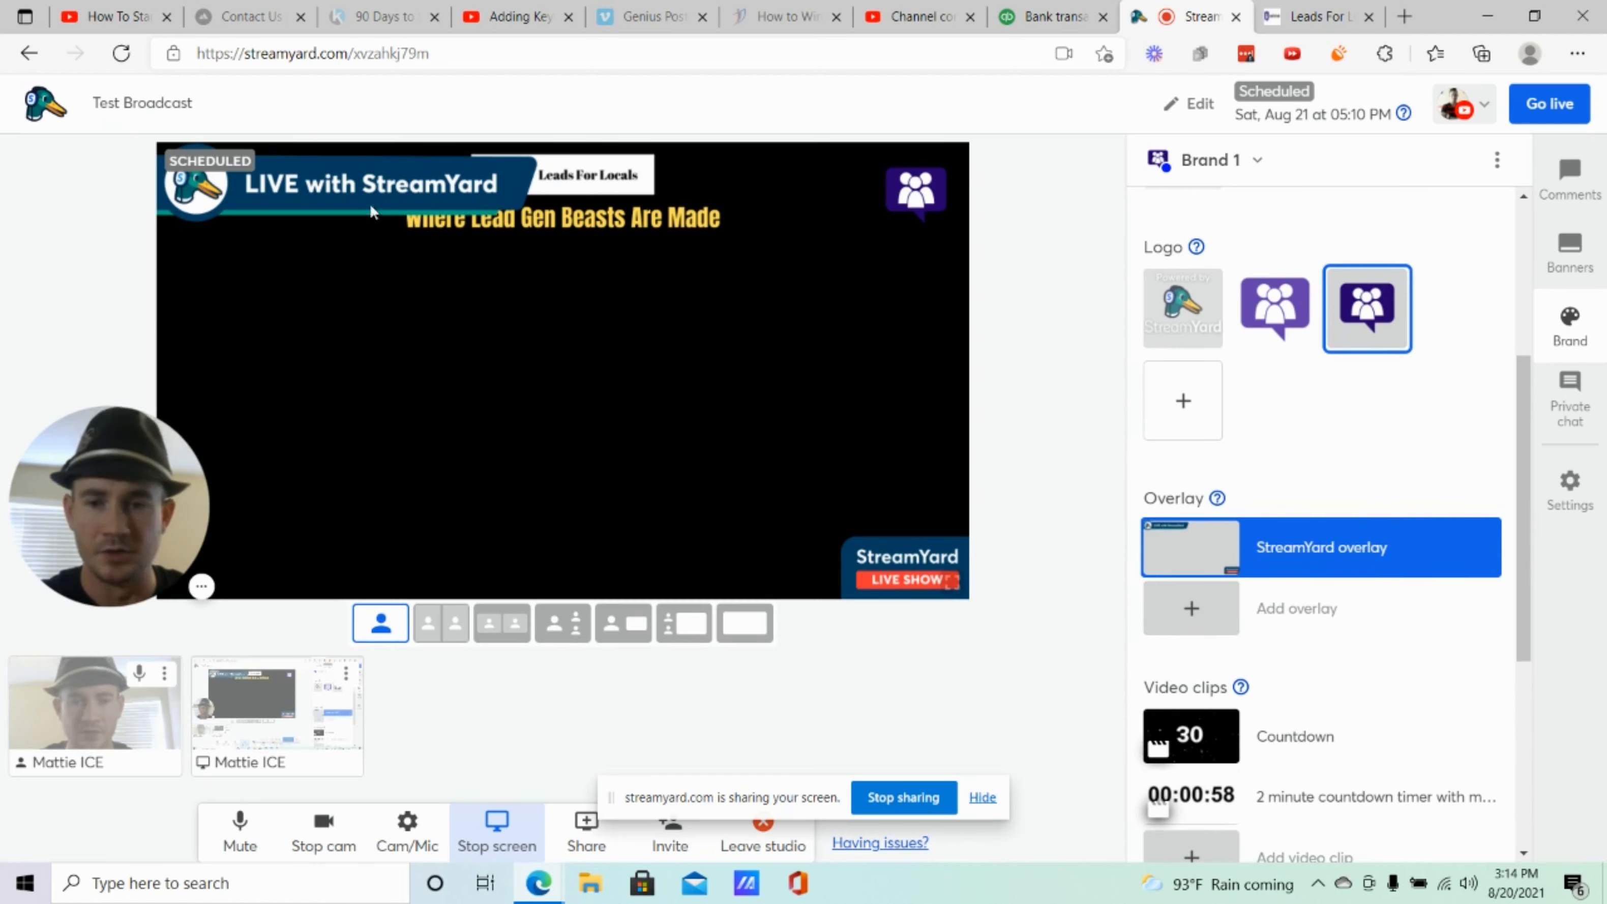
pyautogui.click(1352, 546)
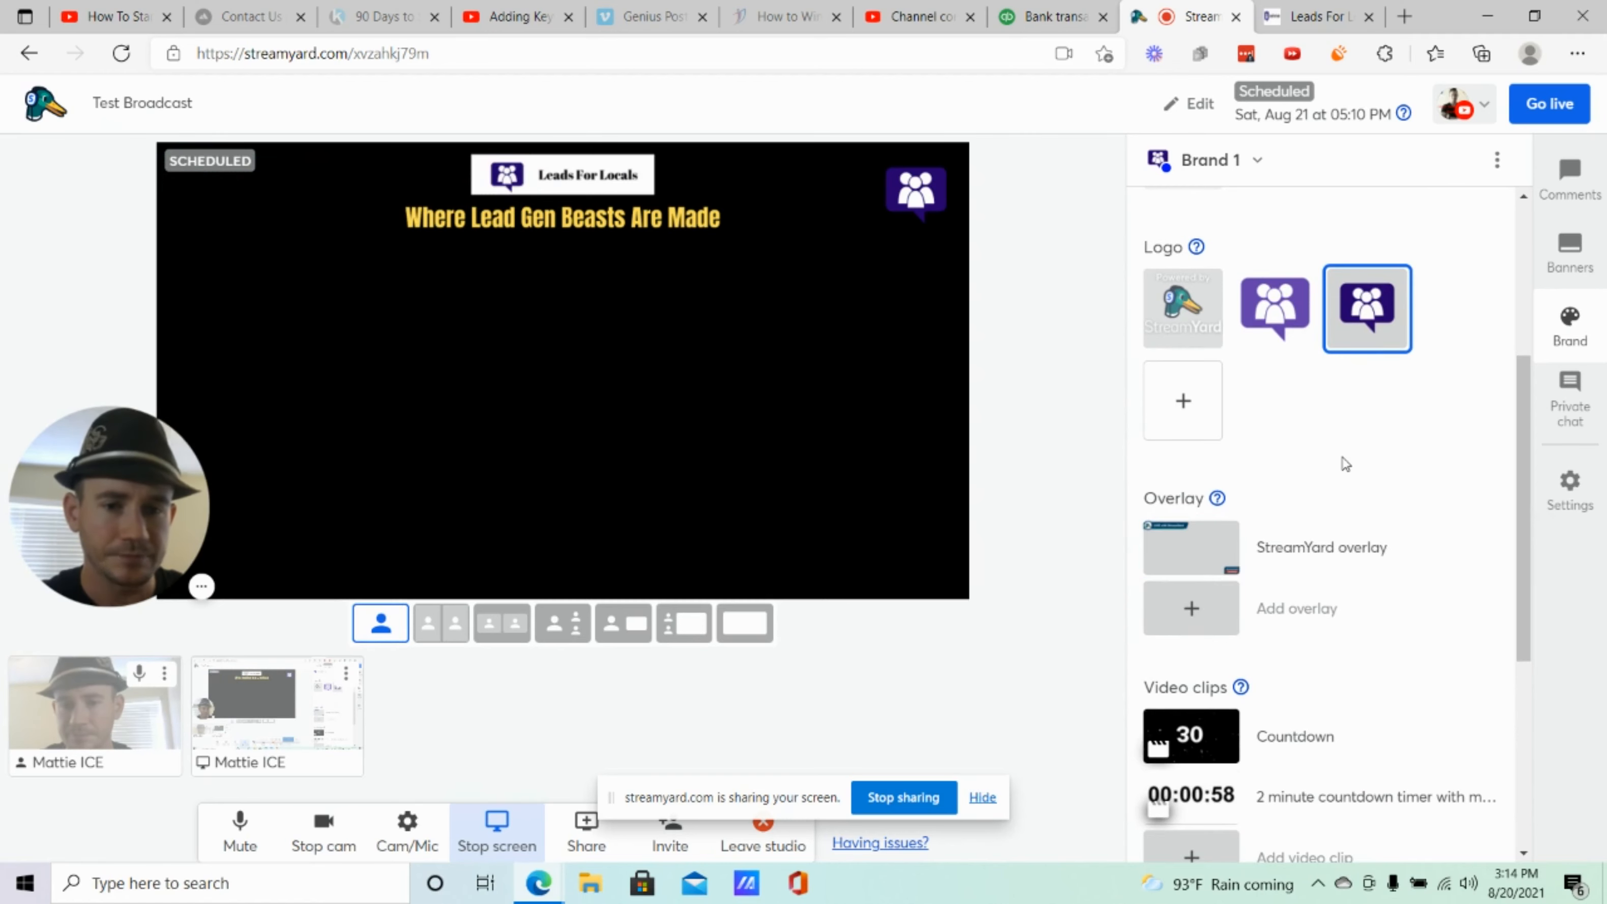
pyautogui.scroll(2, 1323, 431)
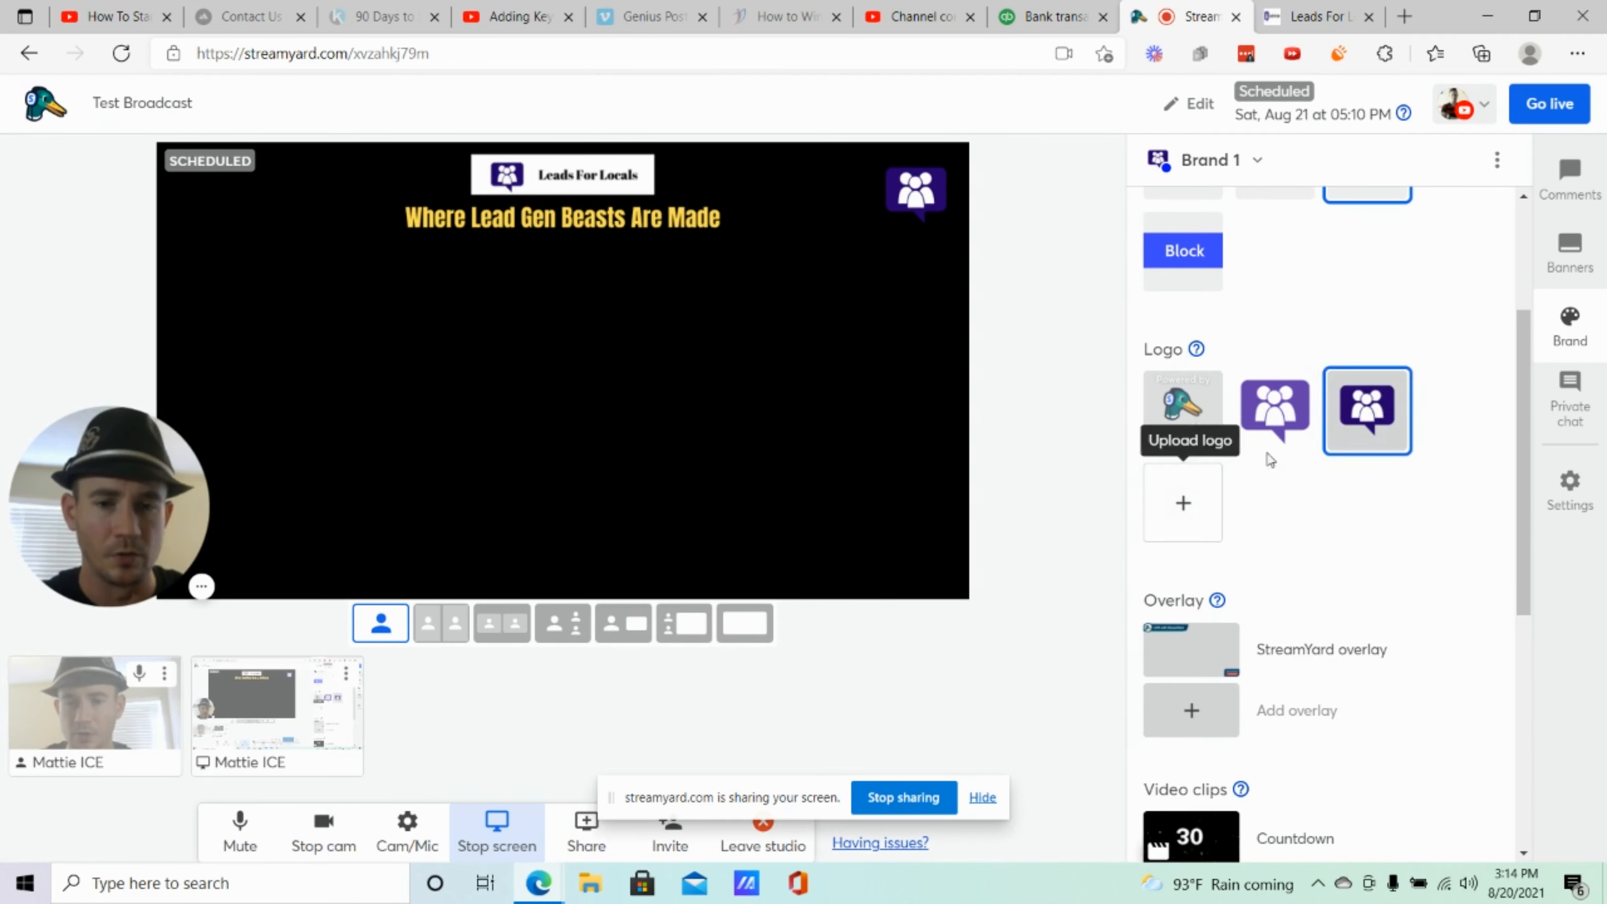
# Open the color picker for the brand color and close it with the color unchanged.
pyautogui.scroll(3, 1330, 530)
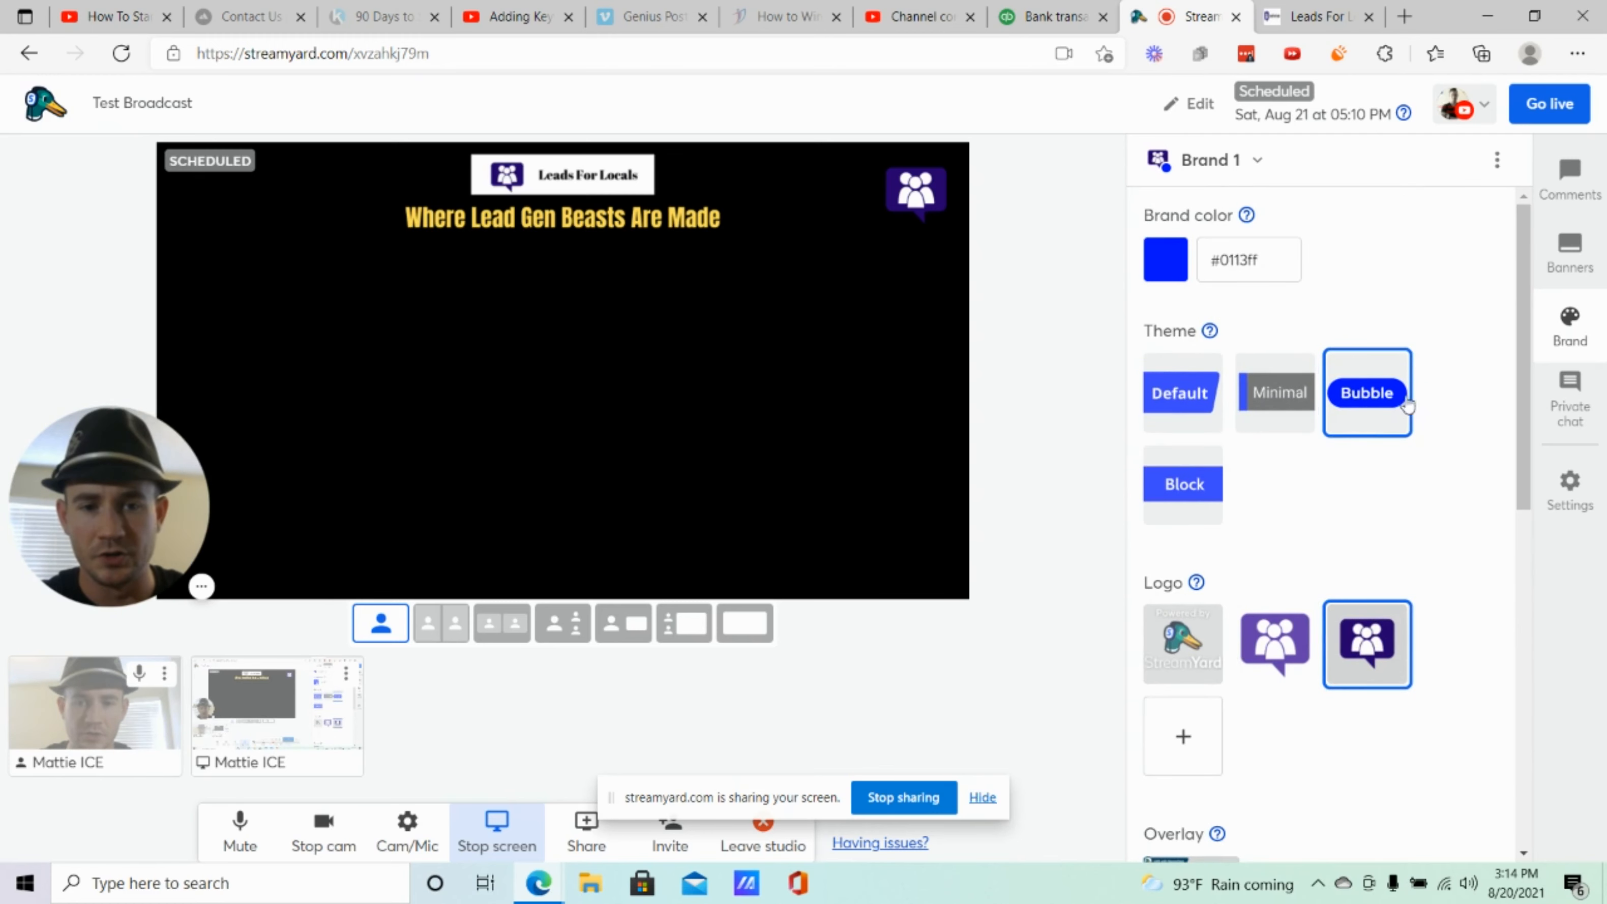
pyautogui.click(1165, 259)
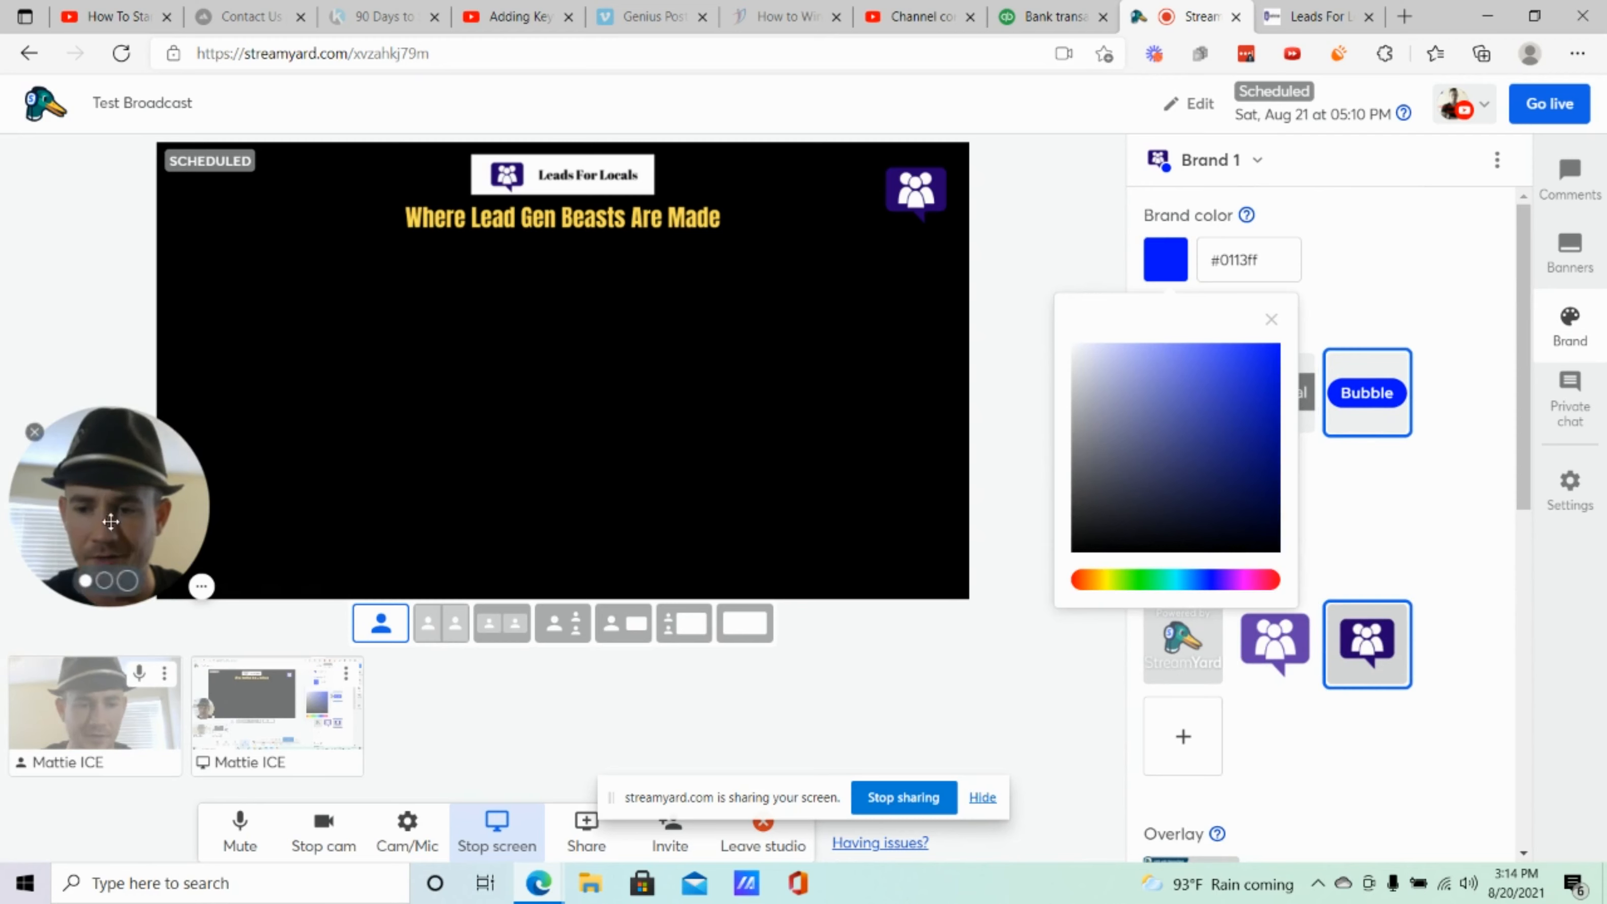
pyautogui.moveTo(114, 500); pyautogui.dragTo(114, 596)
pyautogui.click(736, 556)
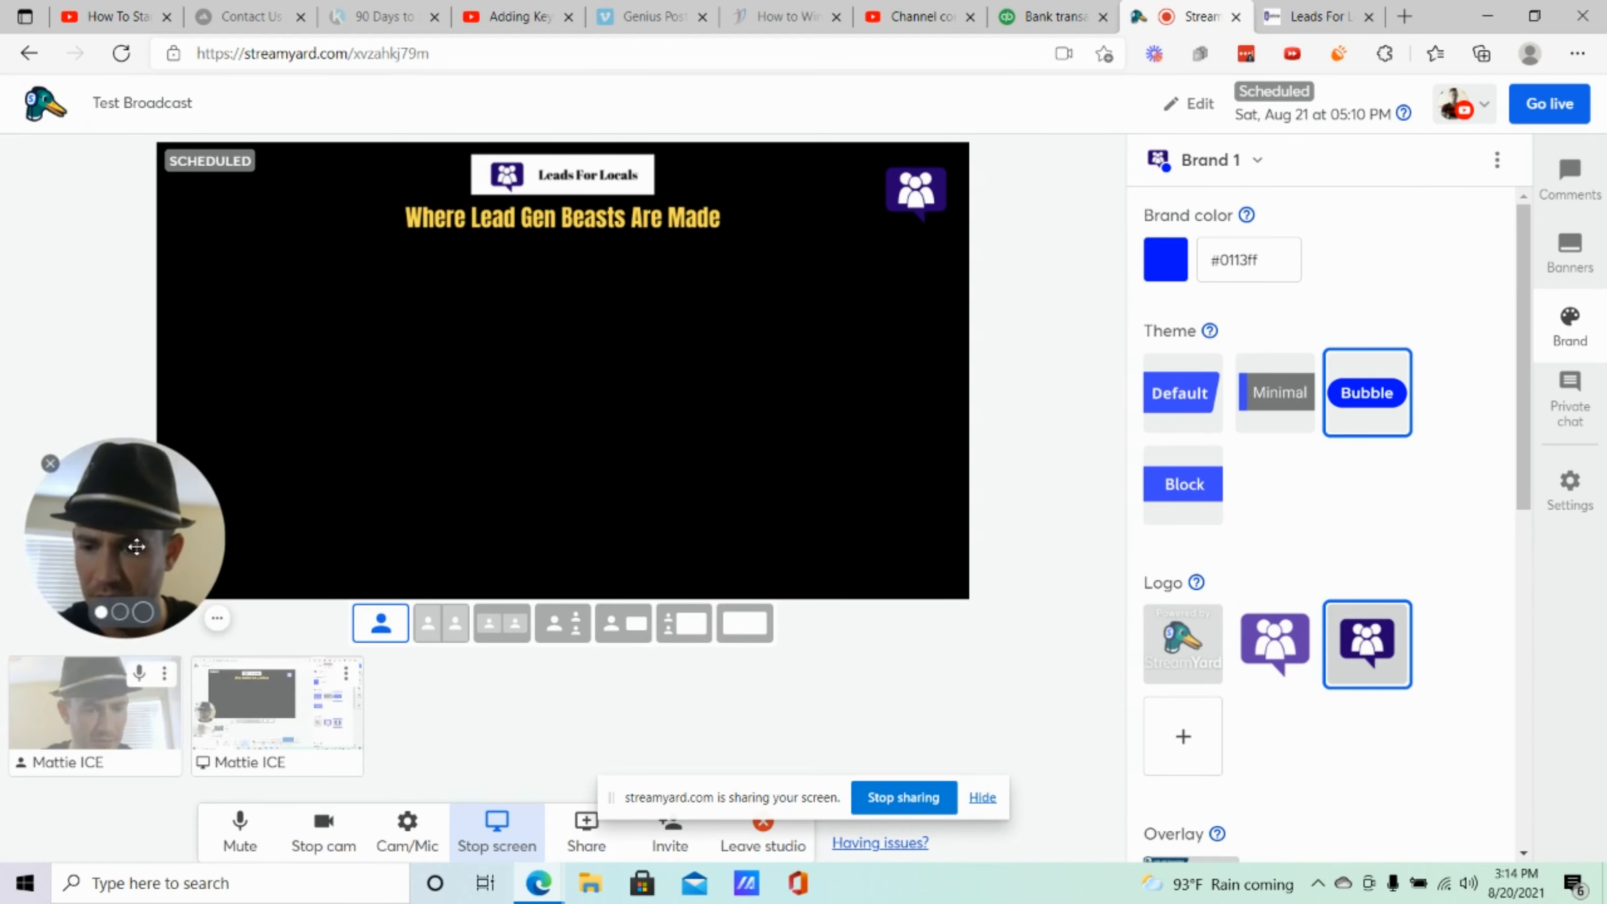
# Add the camera to the stream and open the example banners.
pyautogui.click(155, 728)
pyautogui.moveTo(129, 554); pyautogui.dragTo(113, 759)
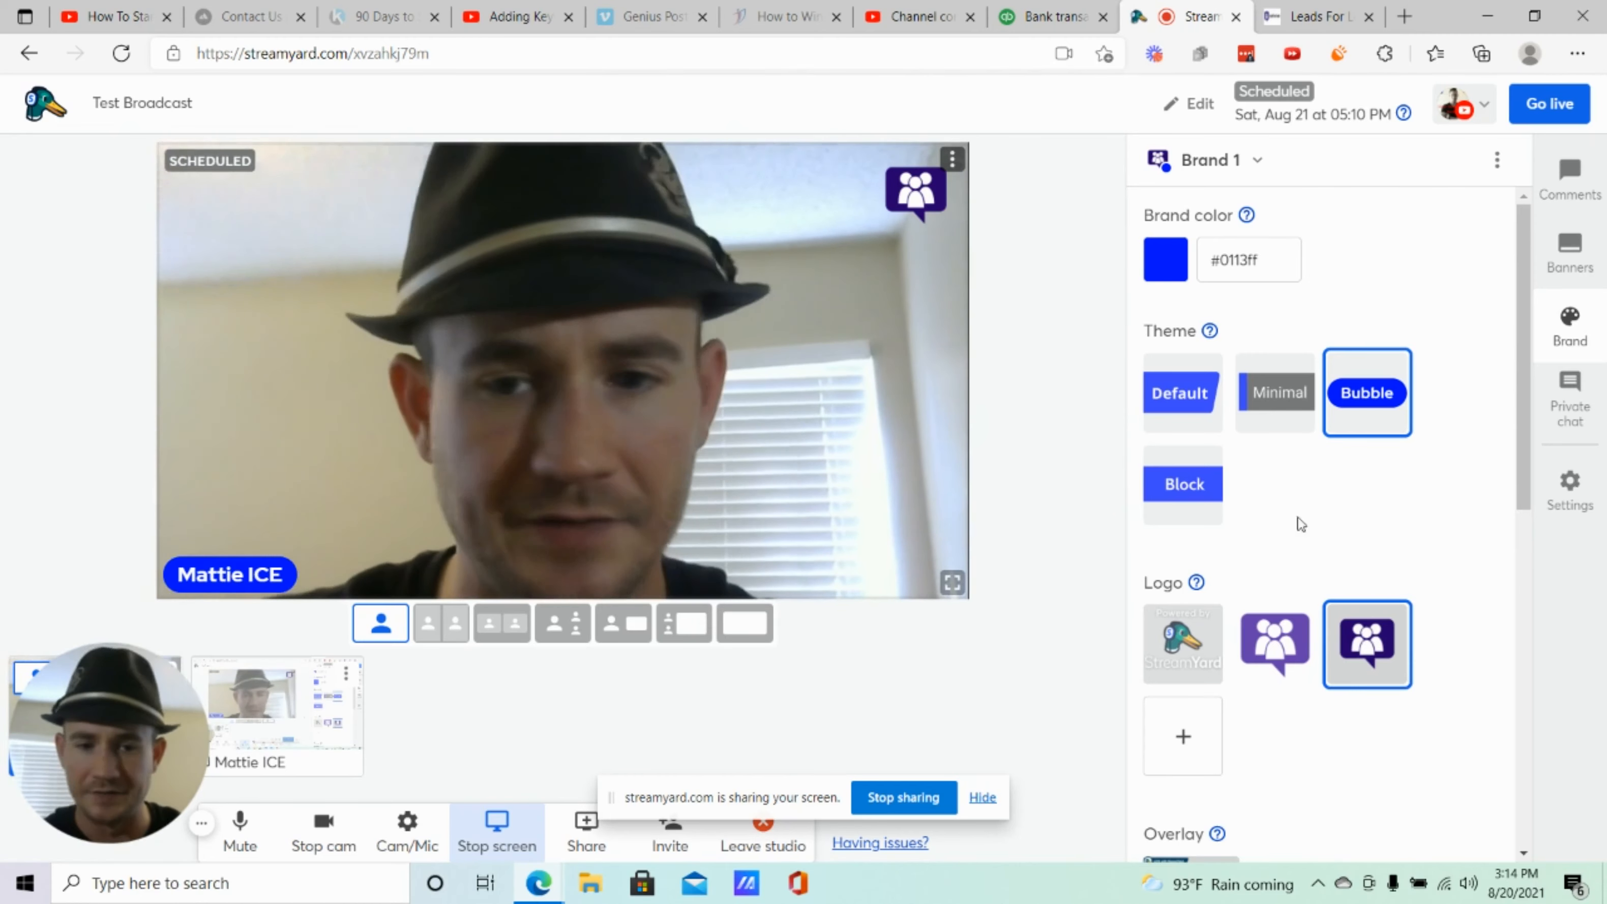
pyautogui.click(1594, 271)
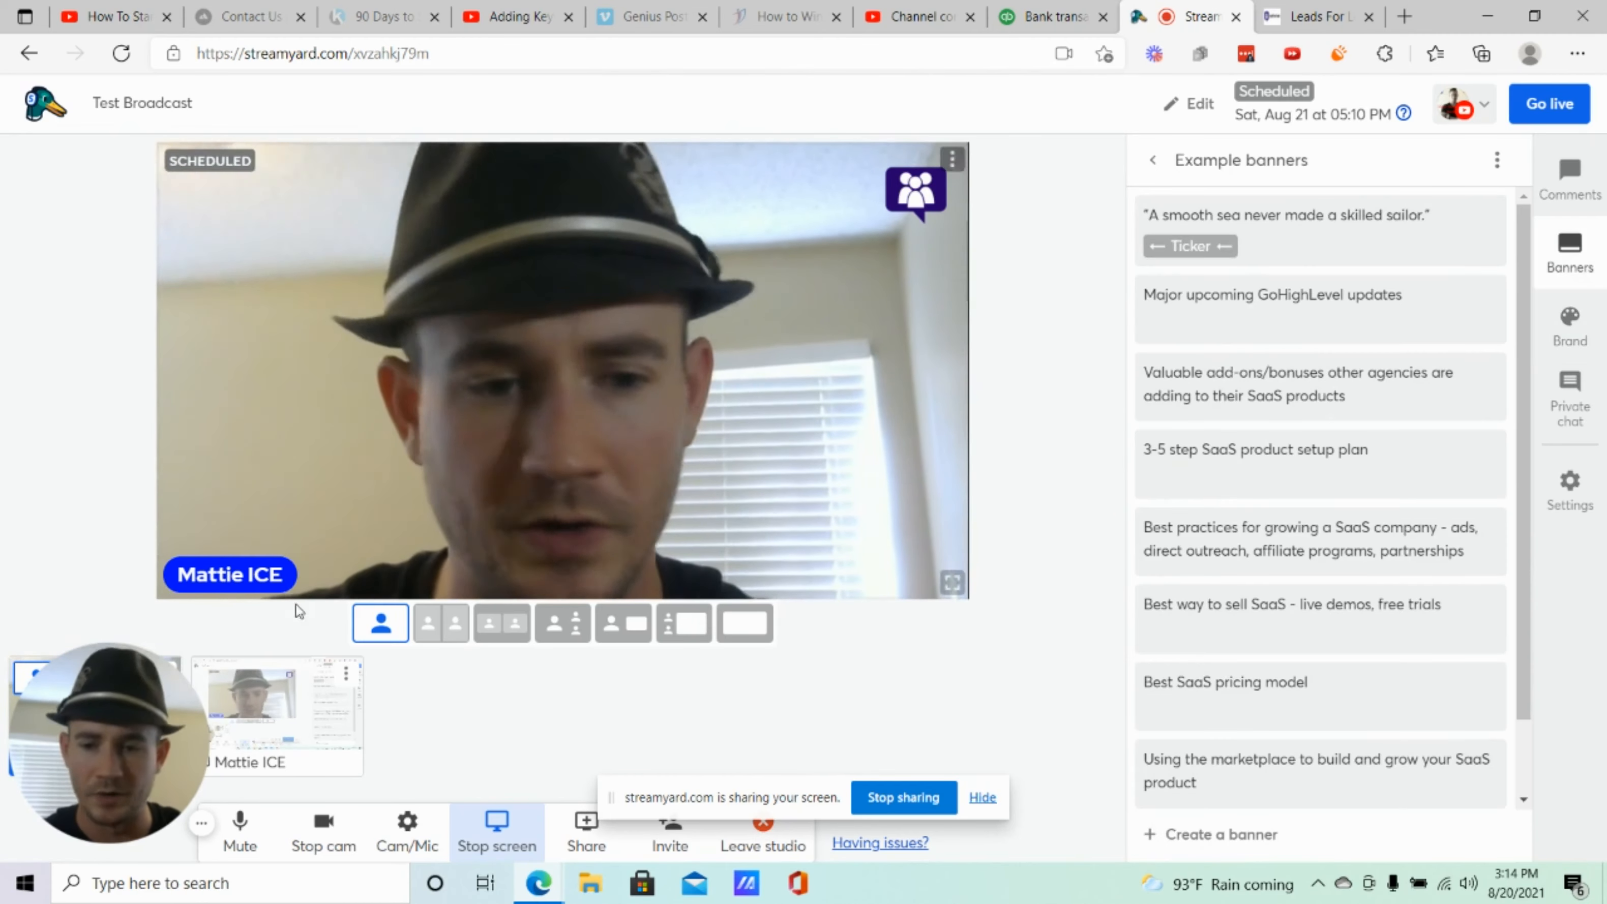
# Remove the camera from the stream, dismiss the layout tip and hide the screen sharing notice.
pyautogui.moveTo(133, 706); pyautogui.dragTo(139, 463)
pyautogui.click(93, 717)
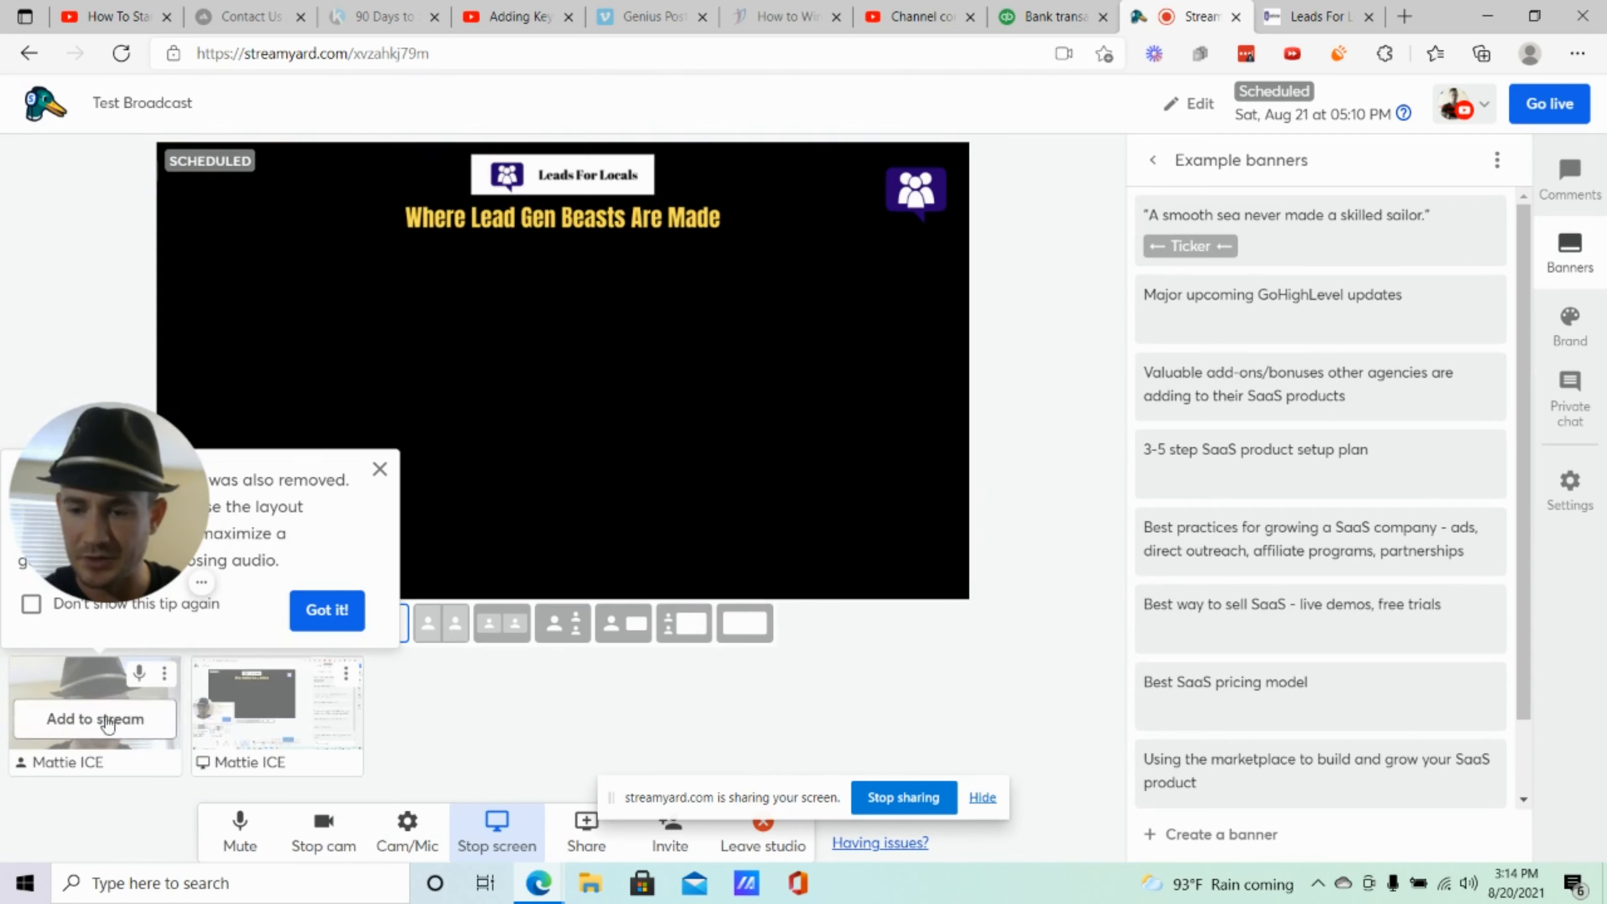
pyautogui.click(330, 612)
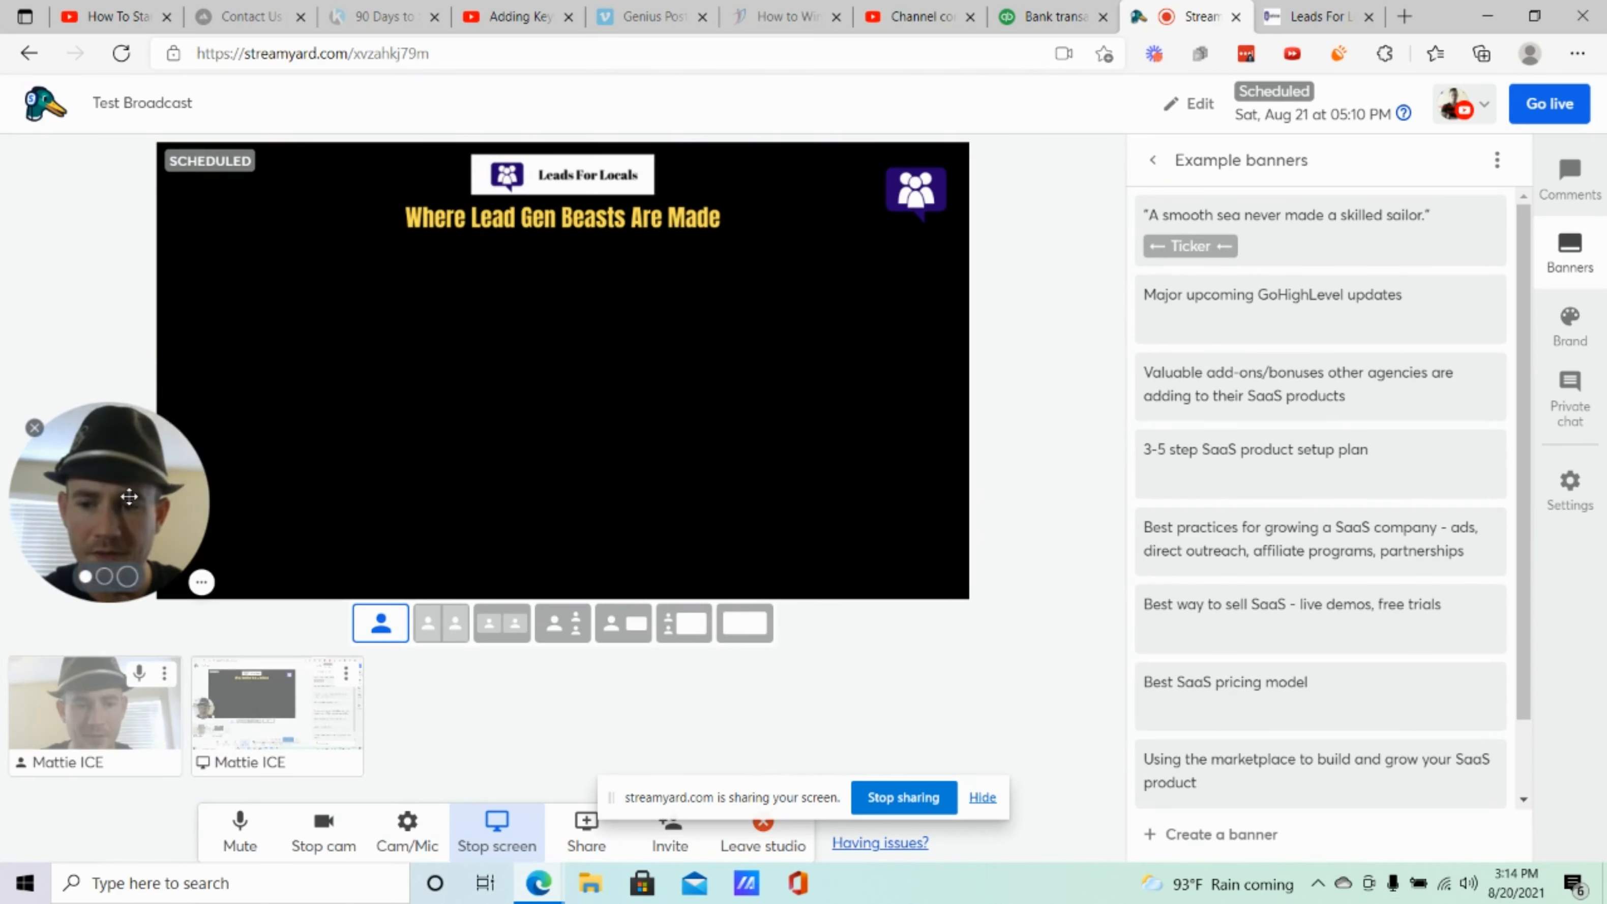
pyautogui.moveTo(129, 496); pyautogui.dragTo(132, 631)
pyautogui.click(982, 798)
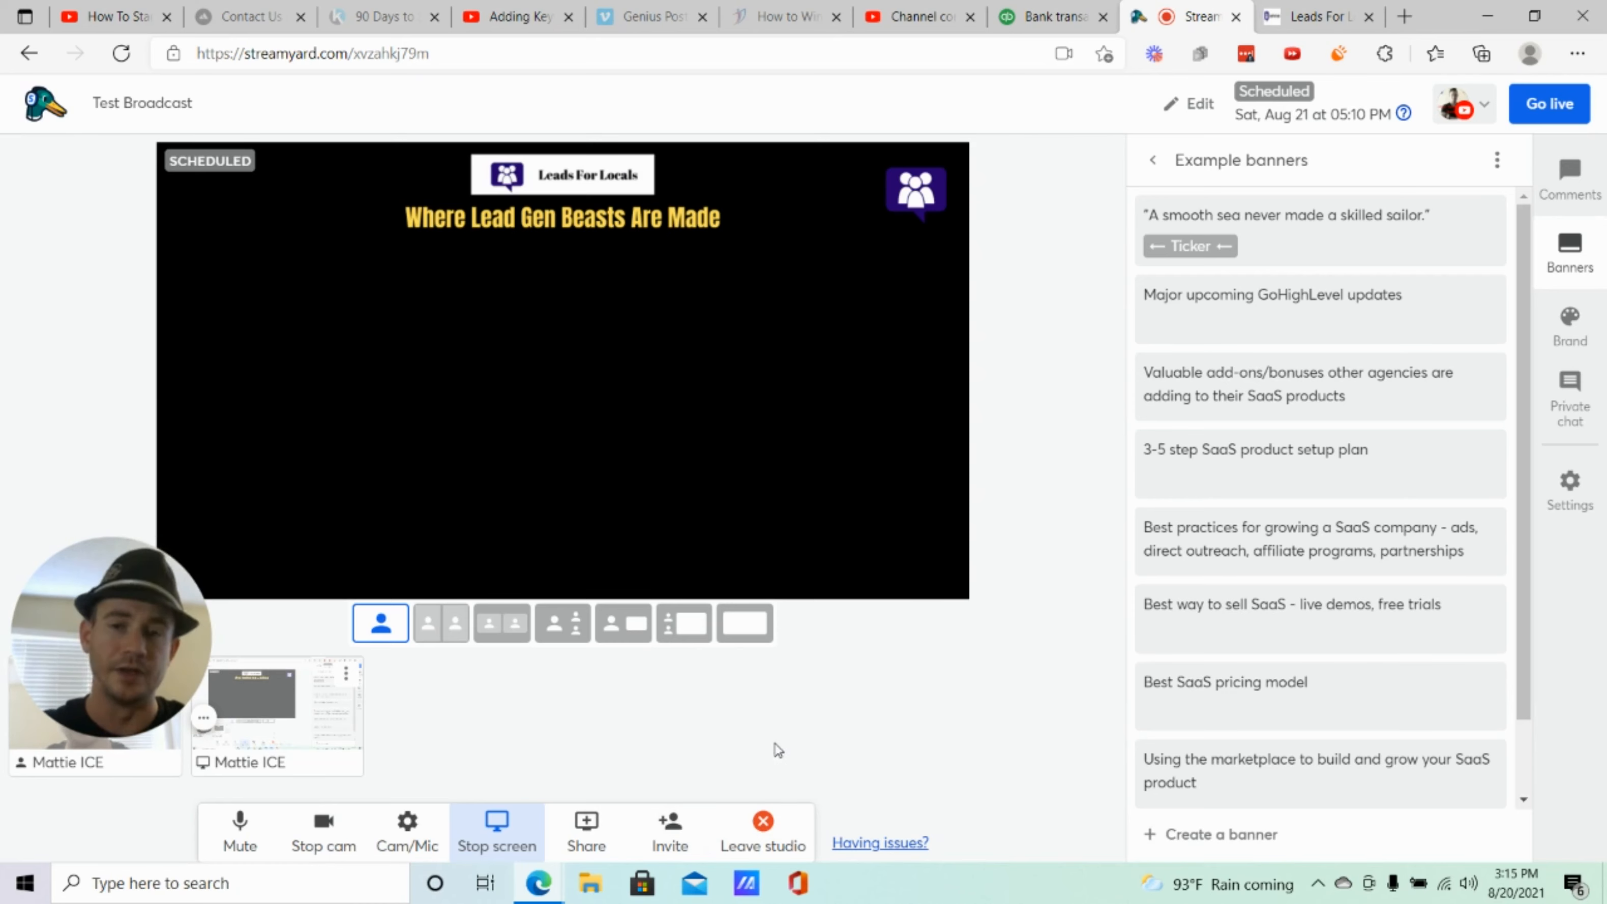
# Look at the options for inviting guests to the broadcast studio and close them.
pyautogui.click(672, 823)
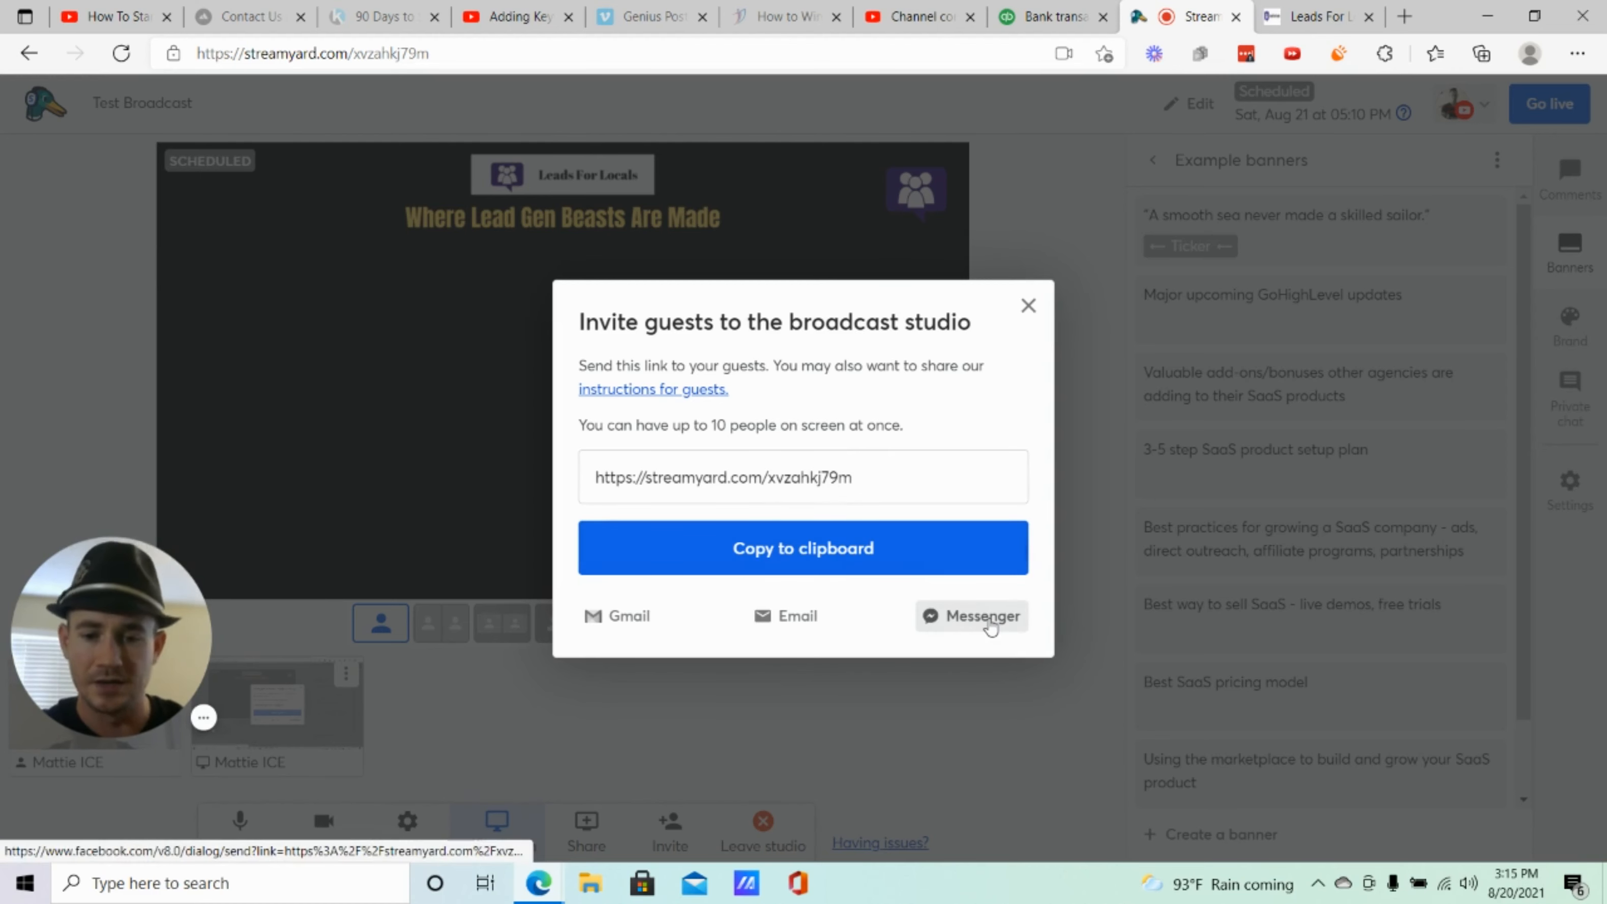
pyautogui.click(1029, 306)
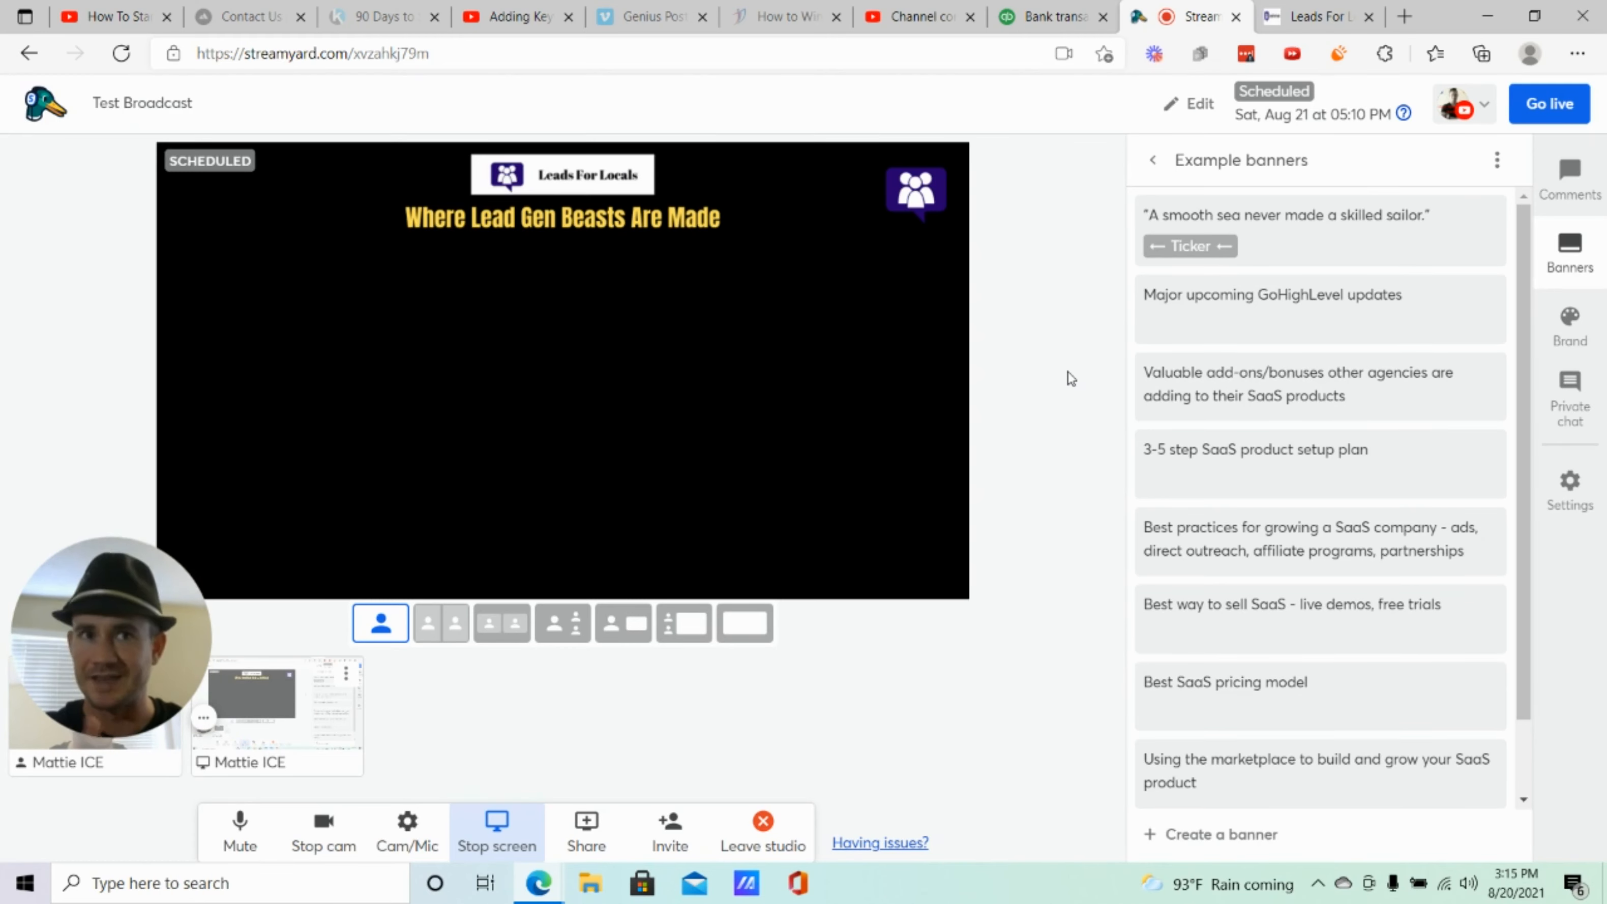
# Open the YouTube viewing link of the test broadcast, select its address and close the page again.
pyautogui.click(1485, 111)
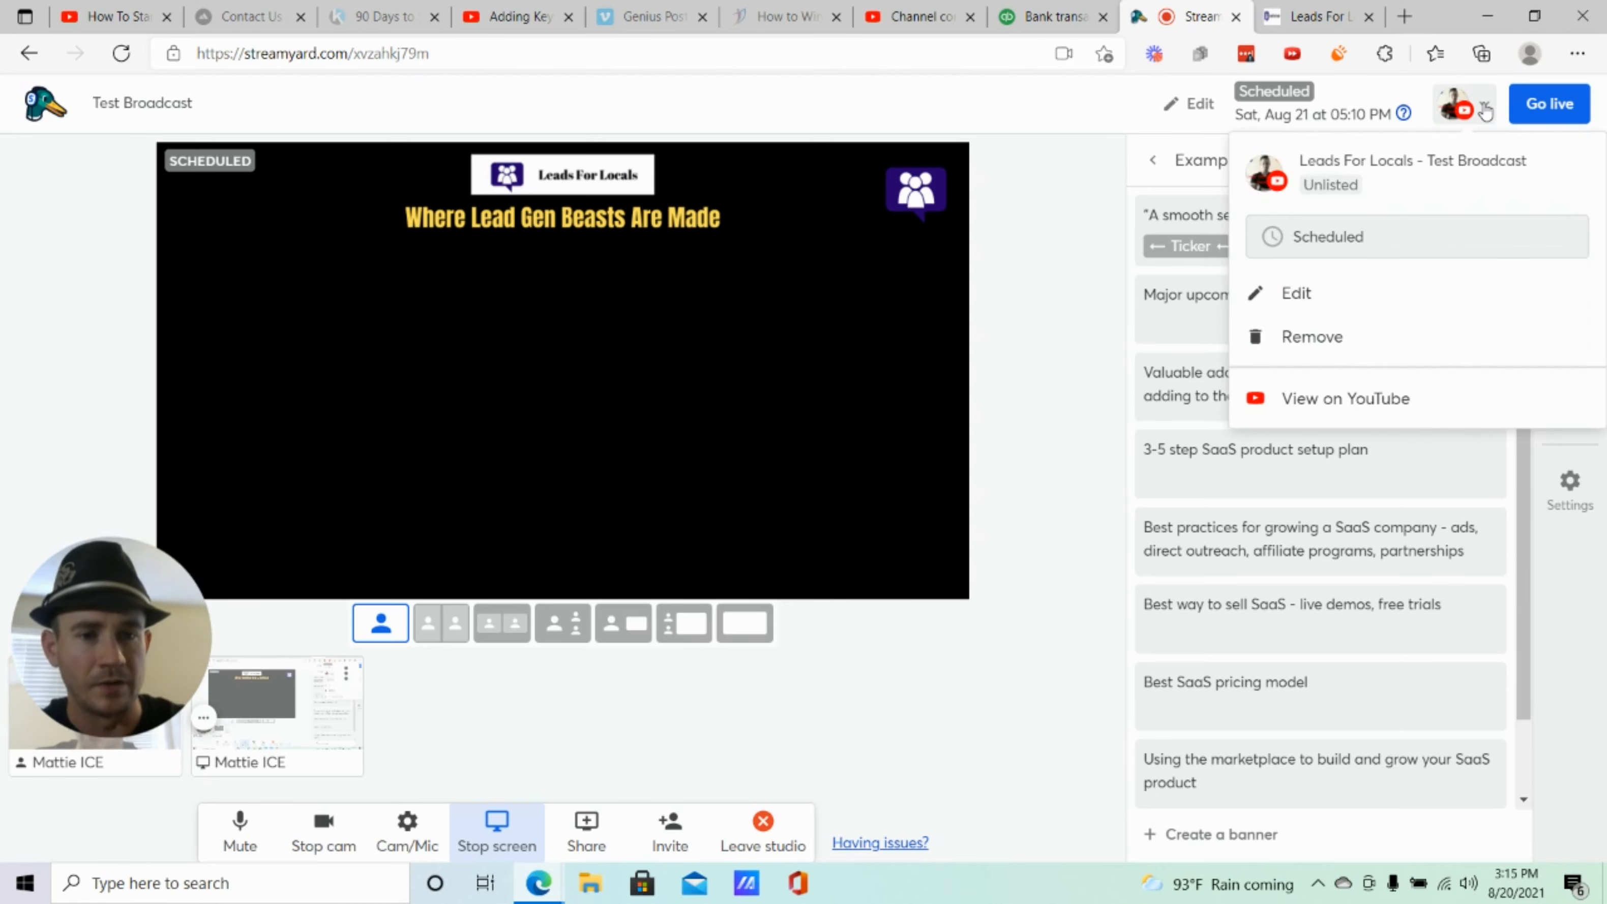
pyautogui.click(1364, 400)
pyautogui.click(273, 56)
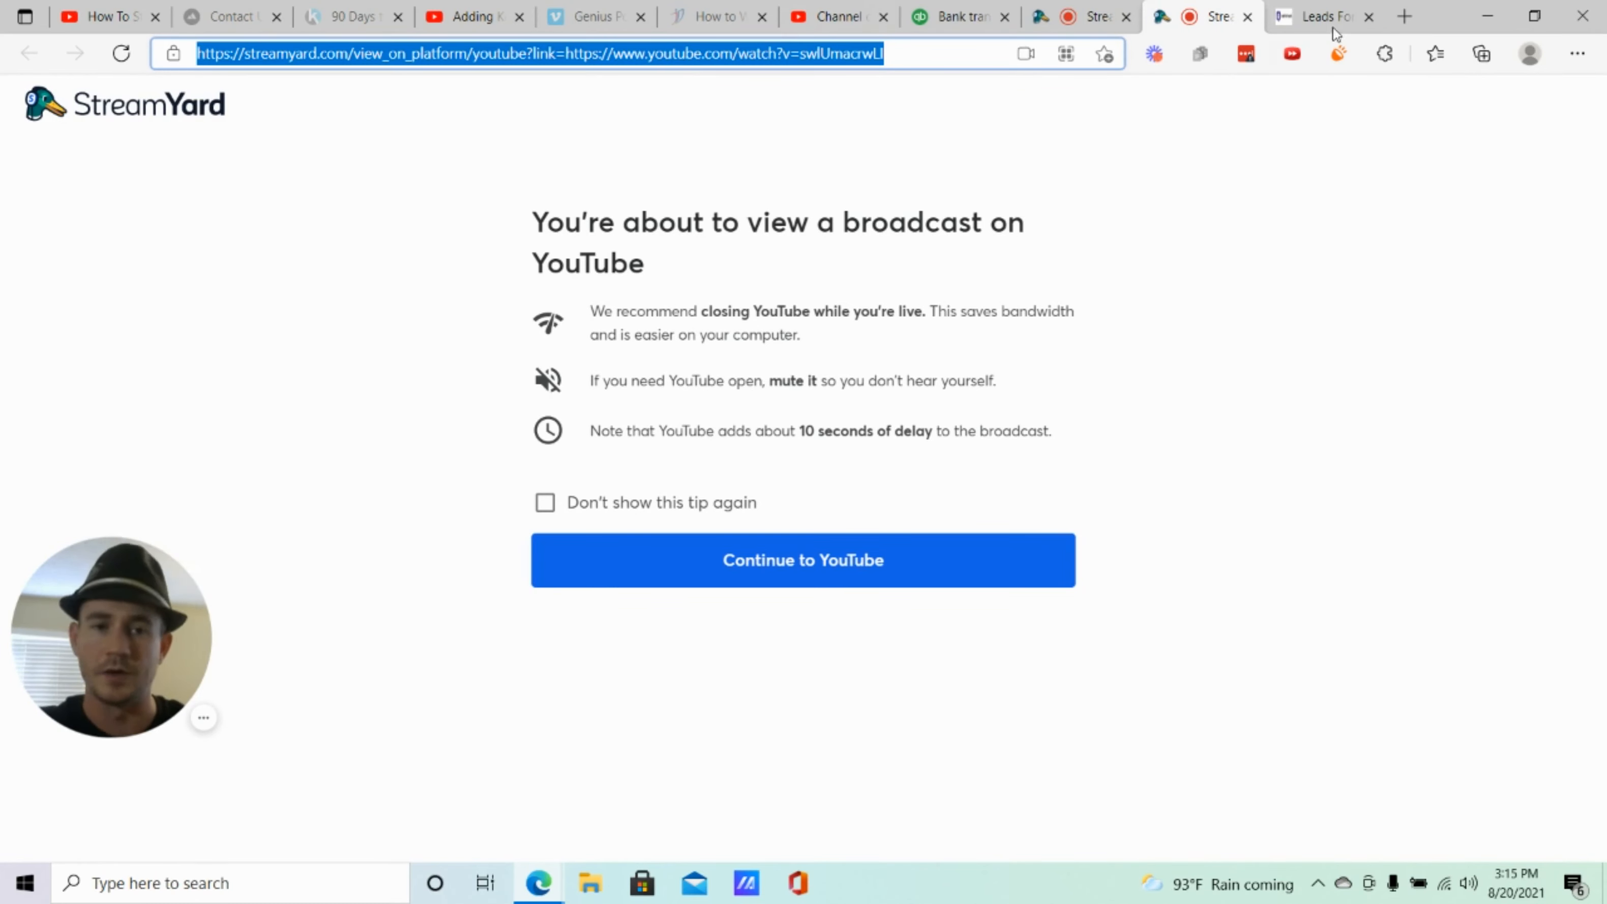
pyautogui.click(1248, 17)
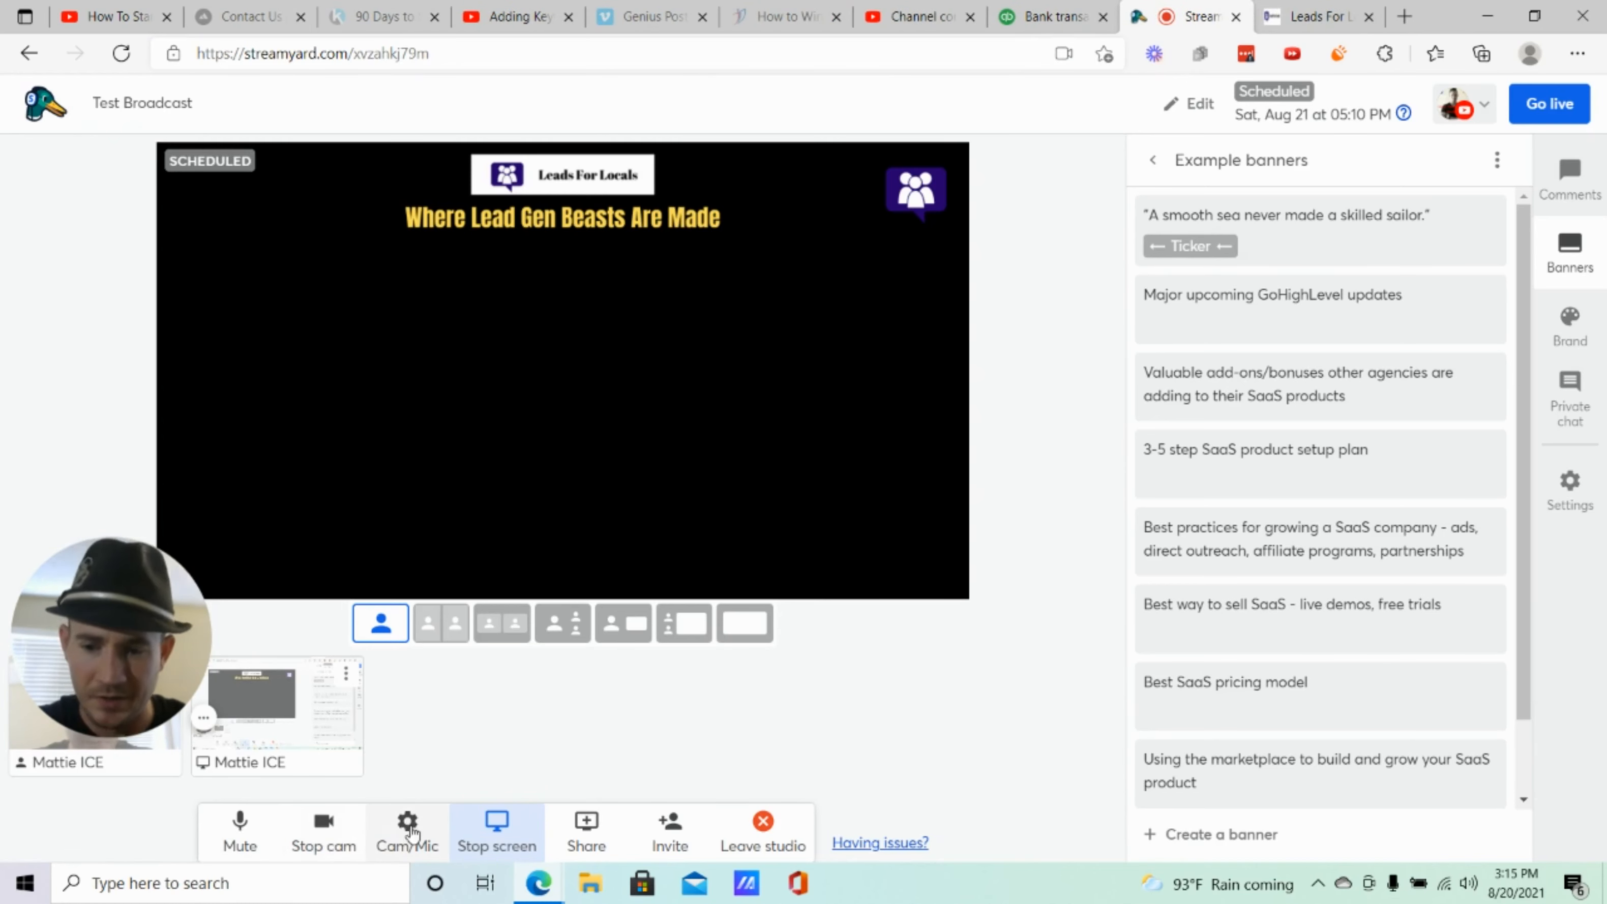
# Stop sharing the screen and open the viewer comments.
pyautogui.click(497, 828)
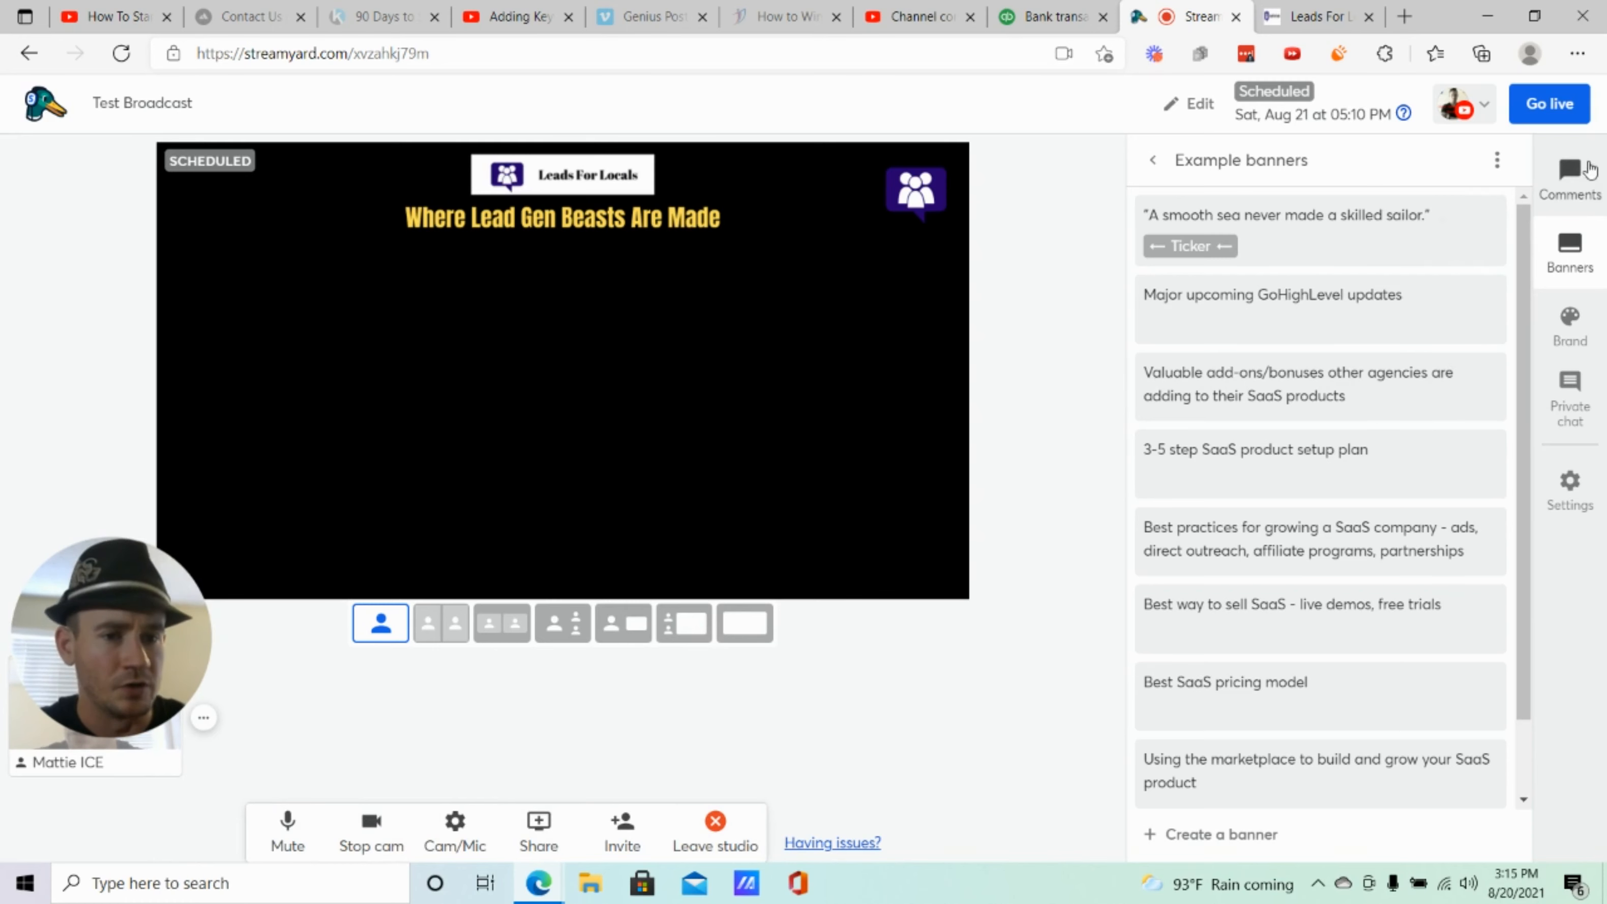
pyautogui.click(1578, 174)
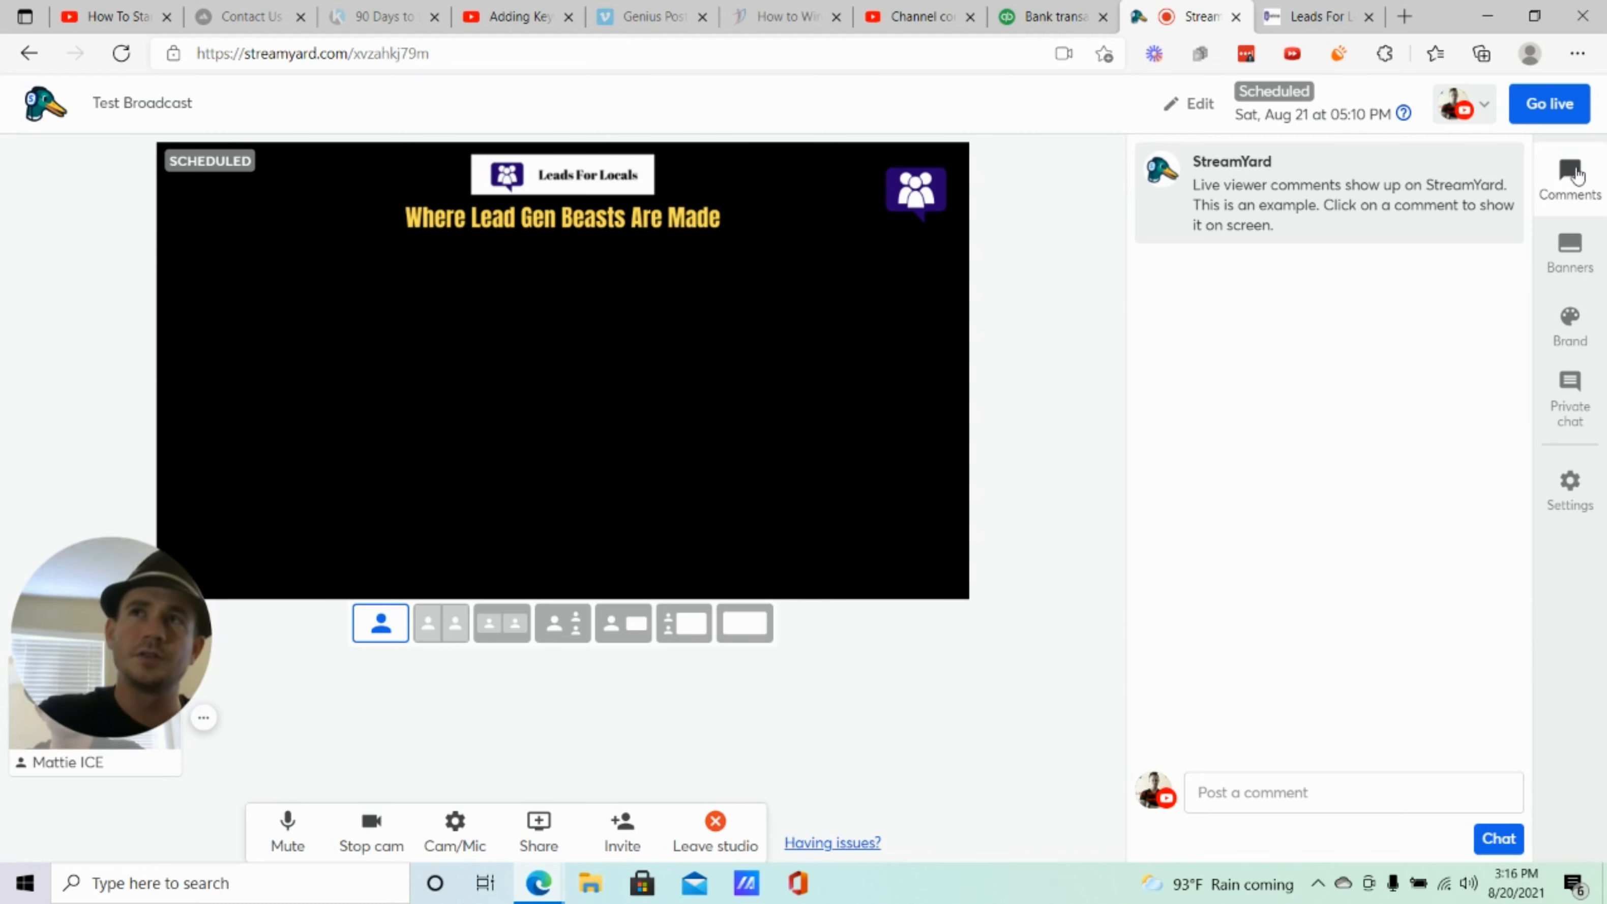
pyautogui.moveTo(1512, 198)
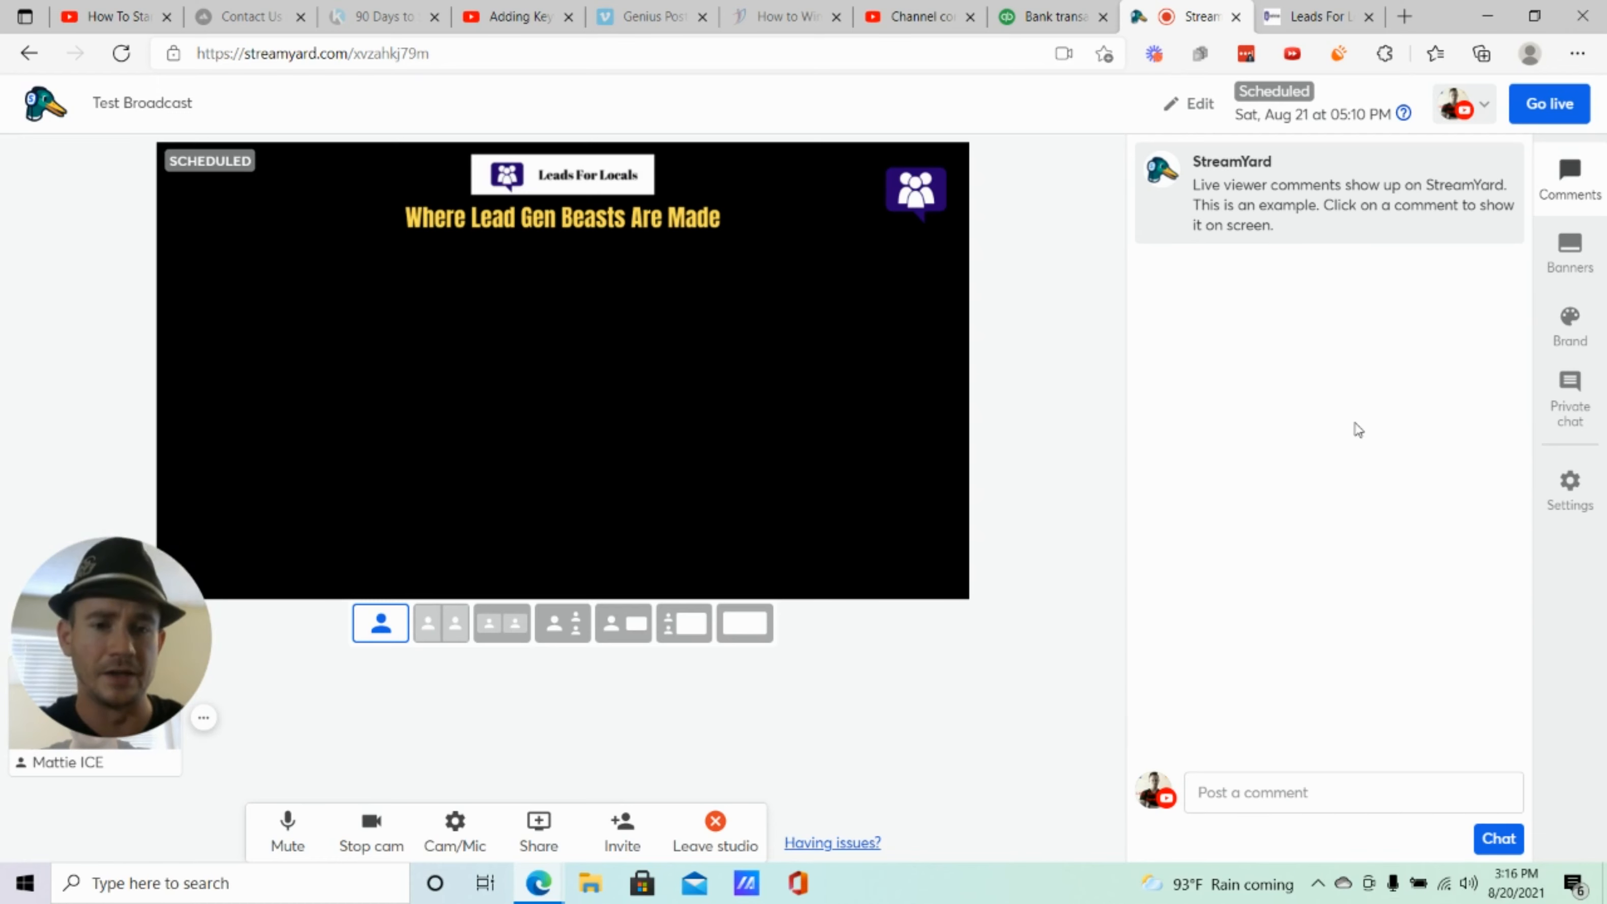
# Show the example StreamYard comment on the stage and hide it again.
pyautogui.moveTo(117, 641); pyautogui.dragTo(129, 758)
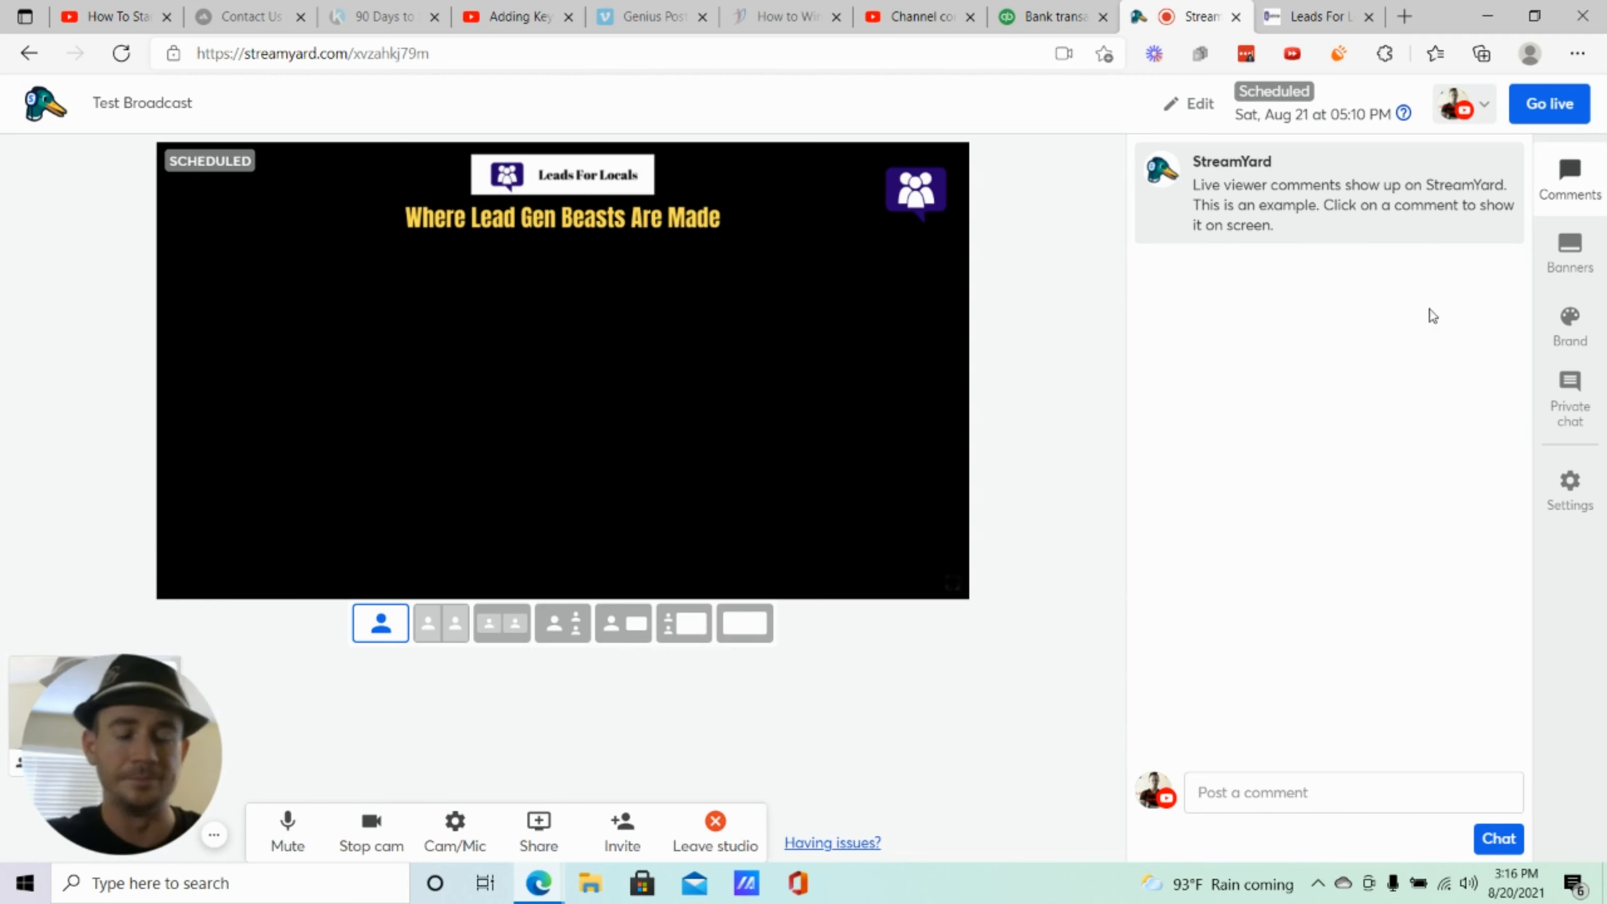
pyautogui.click(1333, 194)
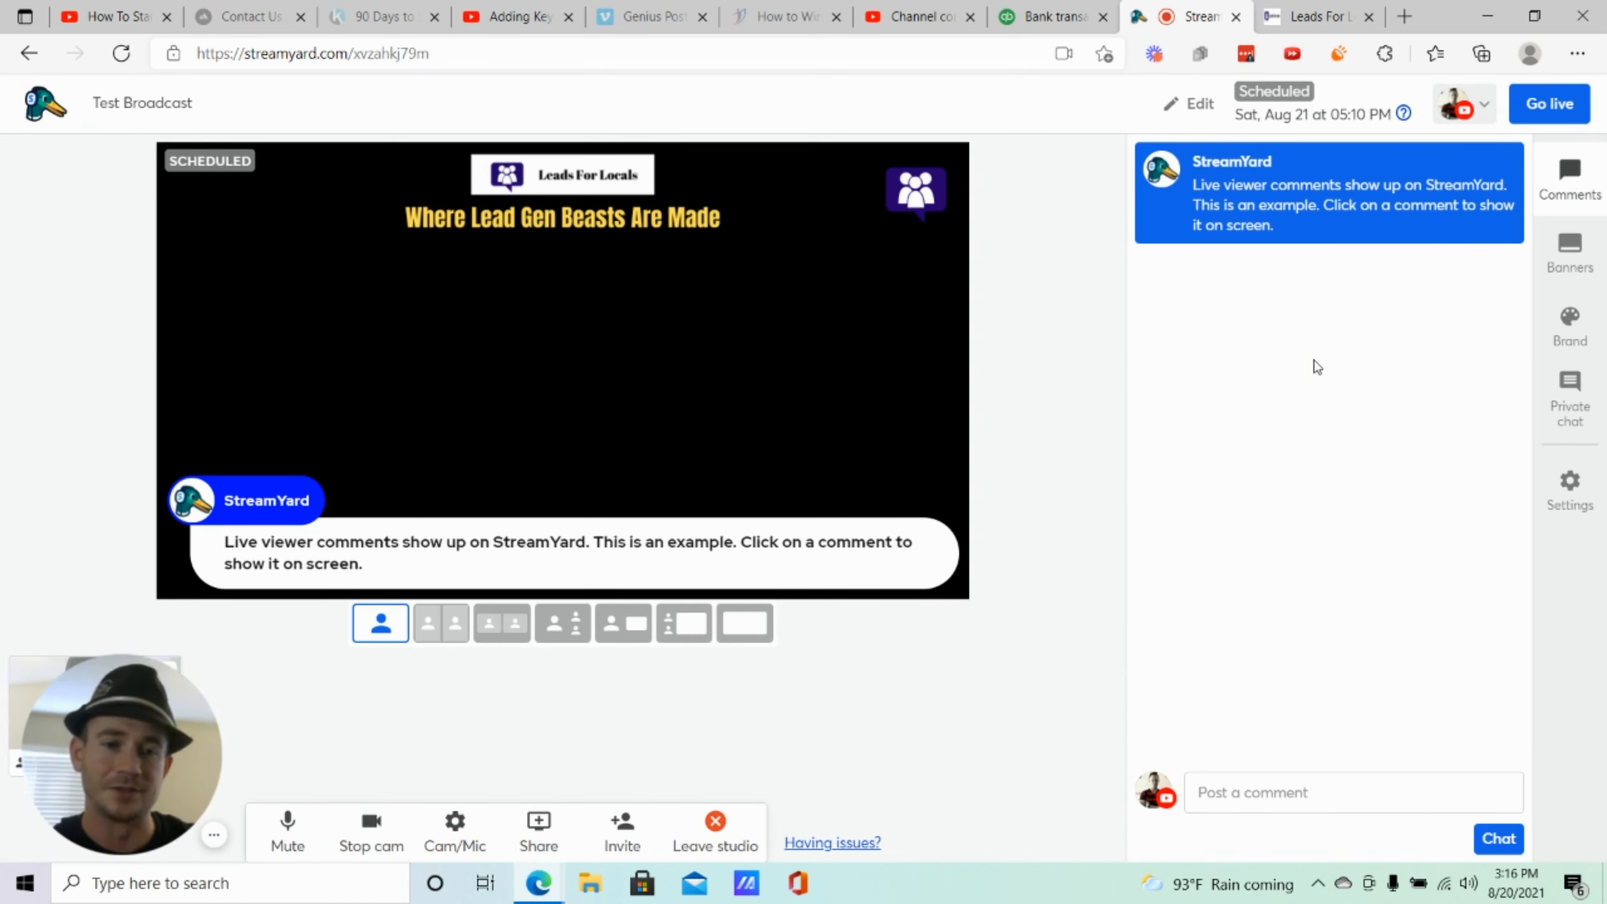
pyautogui.click(1340, 194)
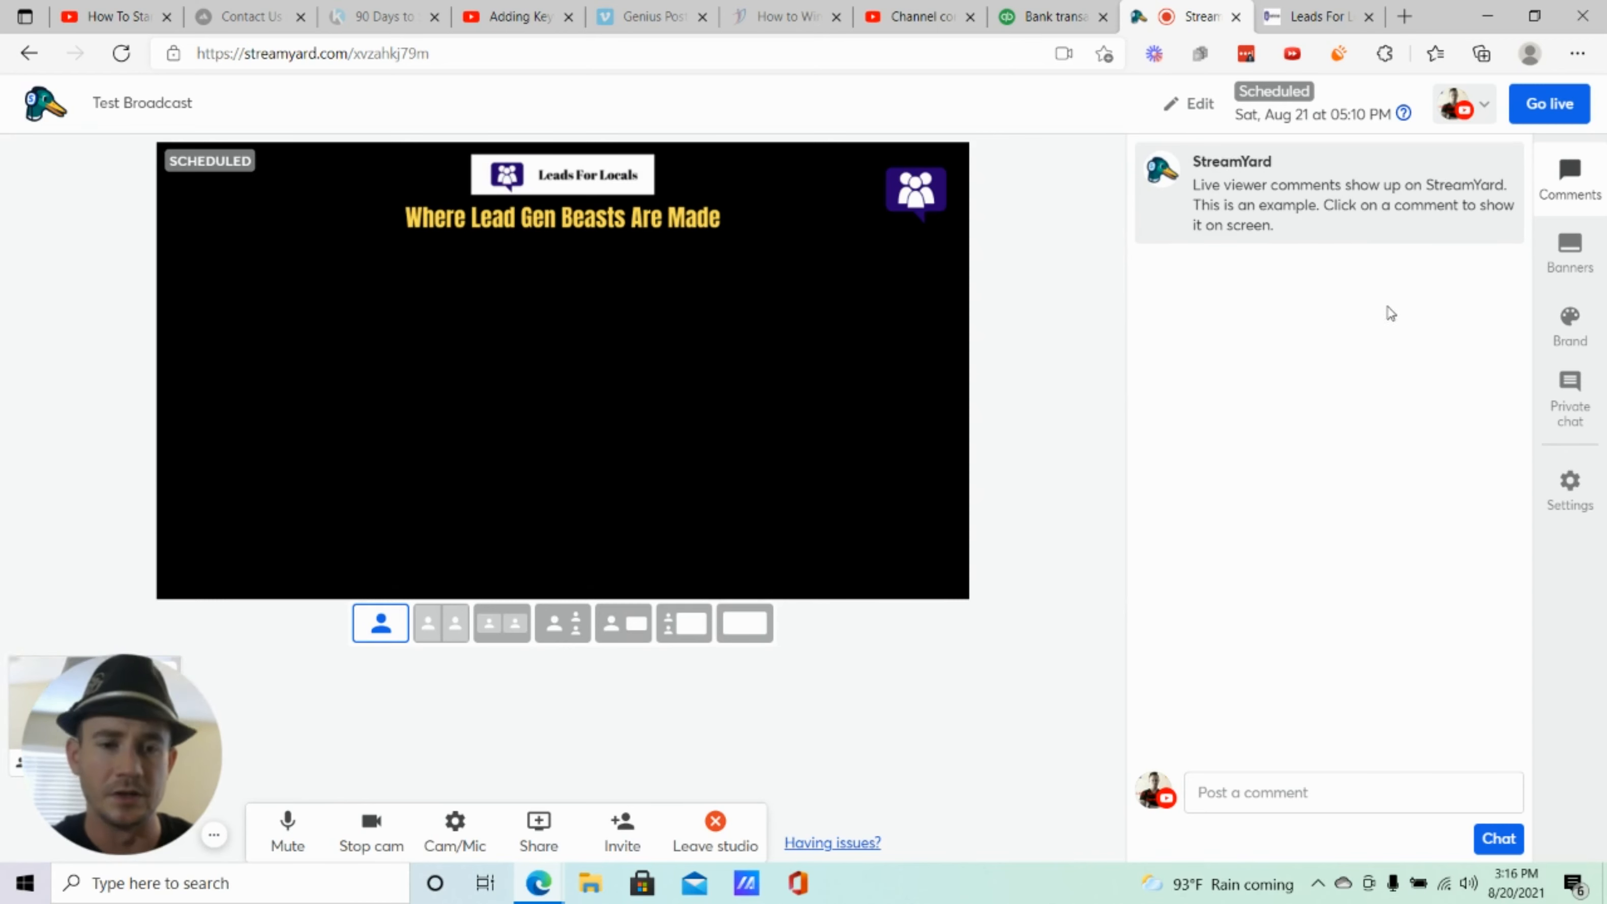
# Show the ticker banner "A smooth sea never made a skilled sailor." on the stage and look through the example banners.
pyautogui.click(1571, 274)
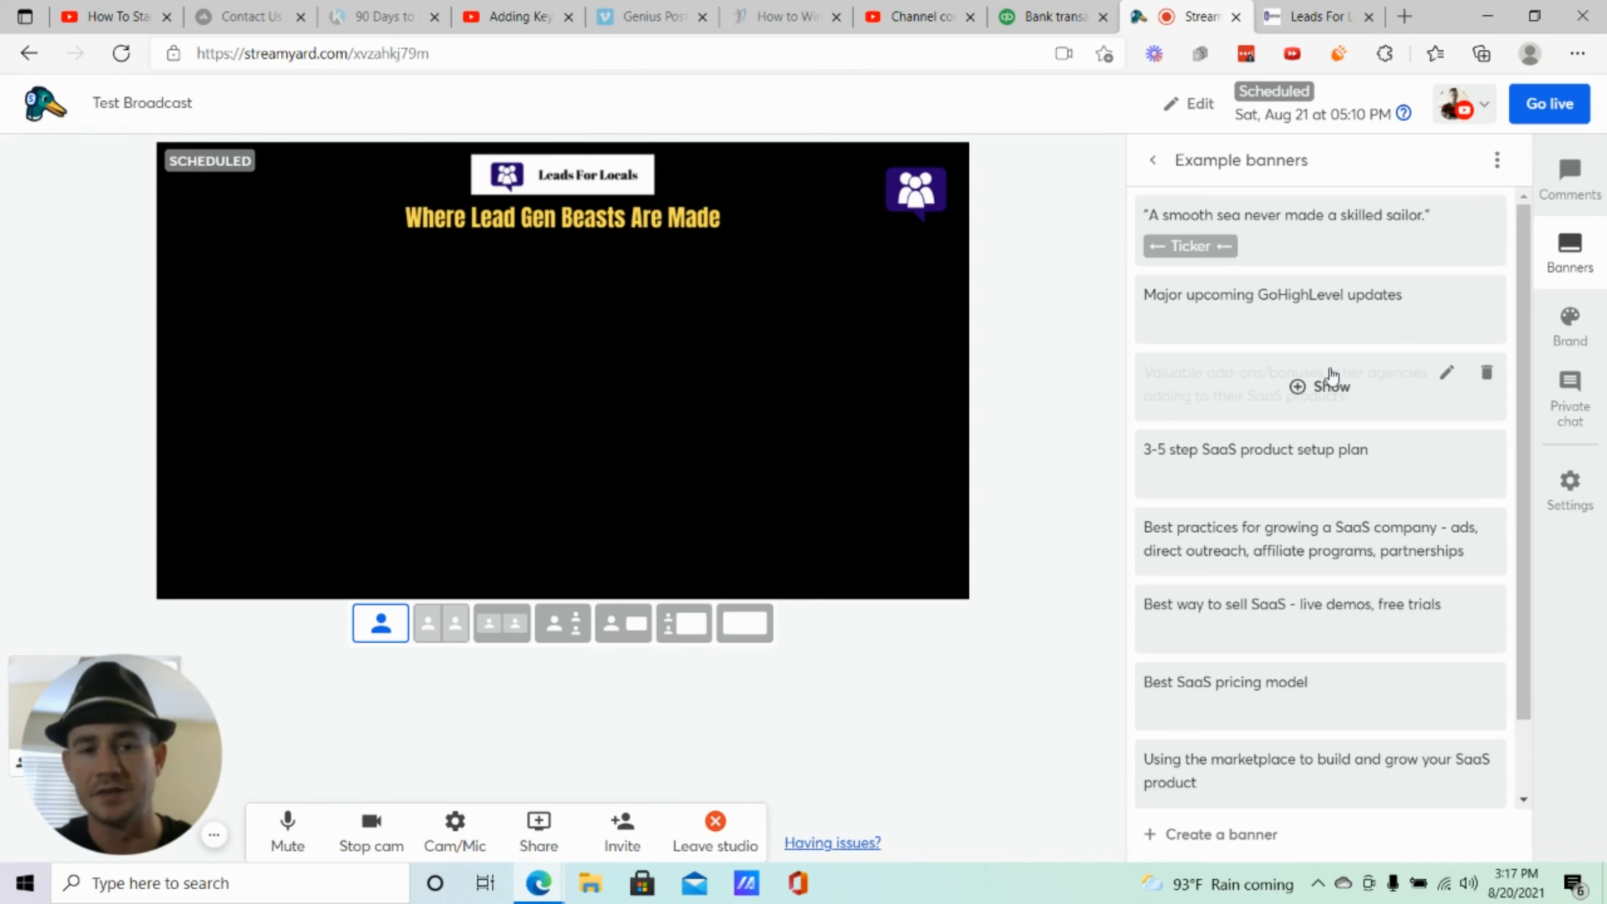
pyautogui.click(1331, 232)
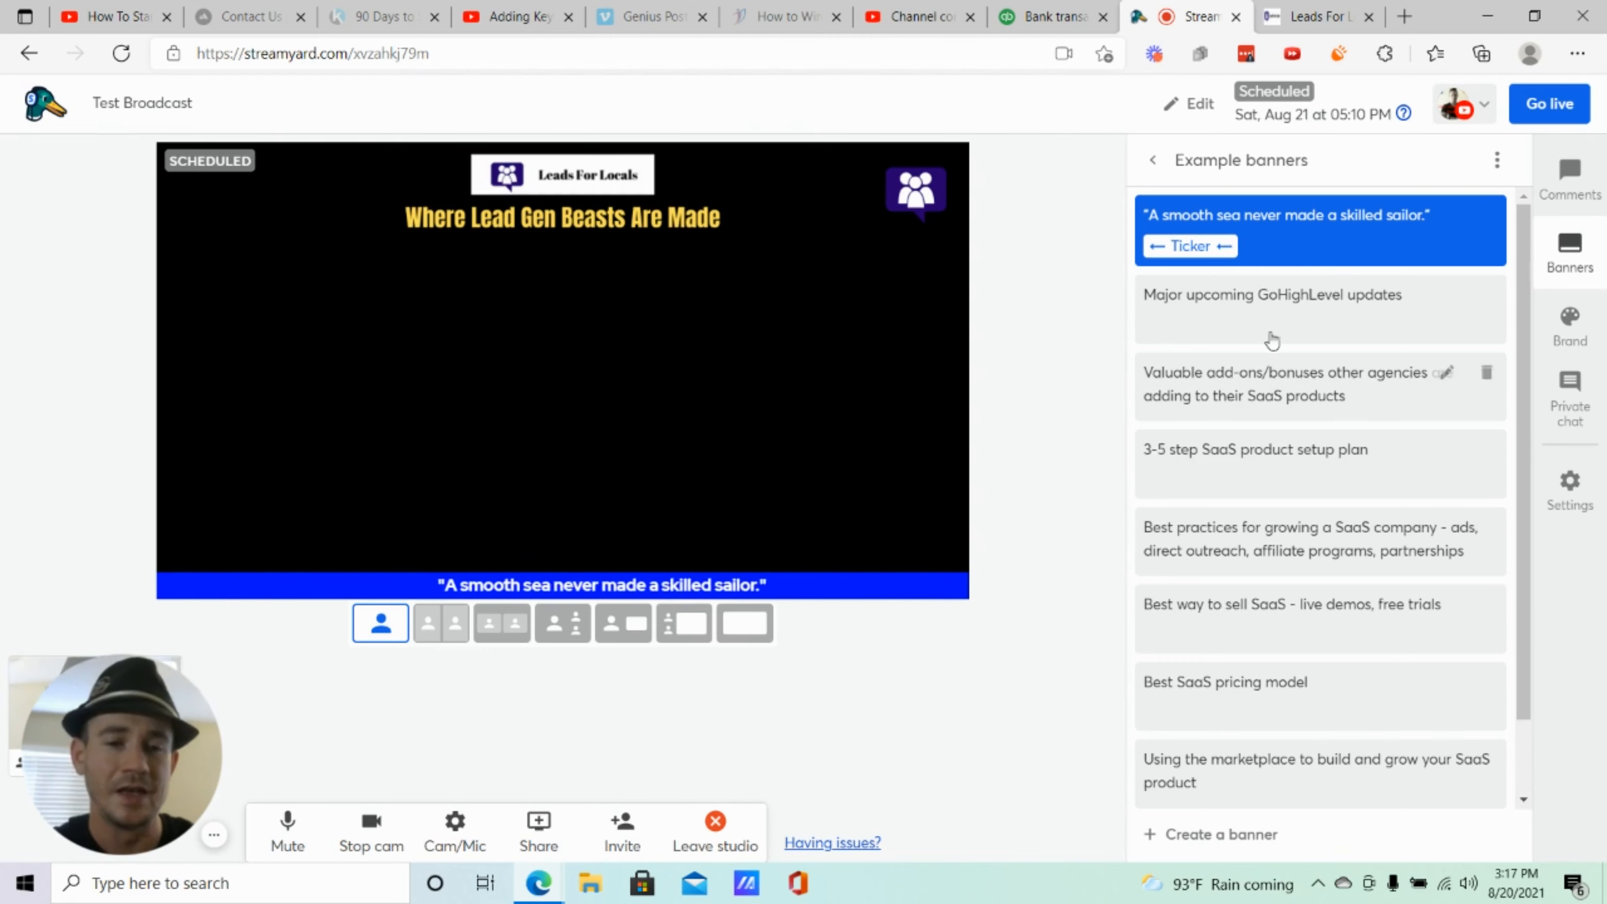
pyautogui.scroll(-2, 1268, 443)
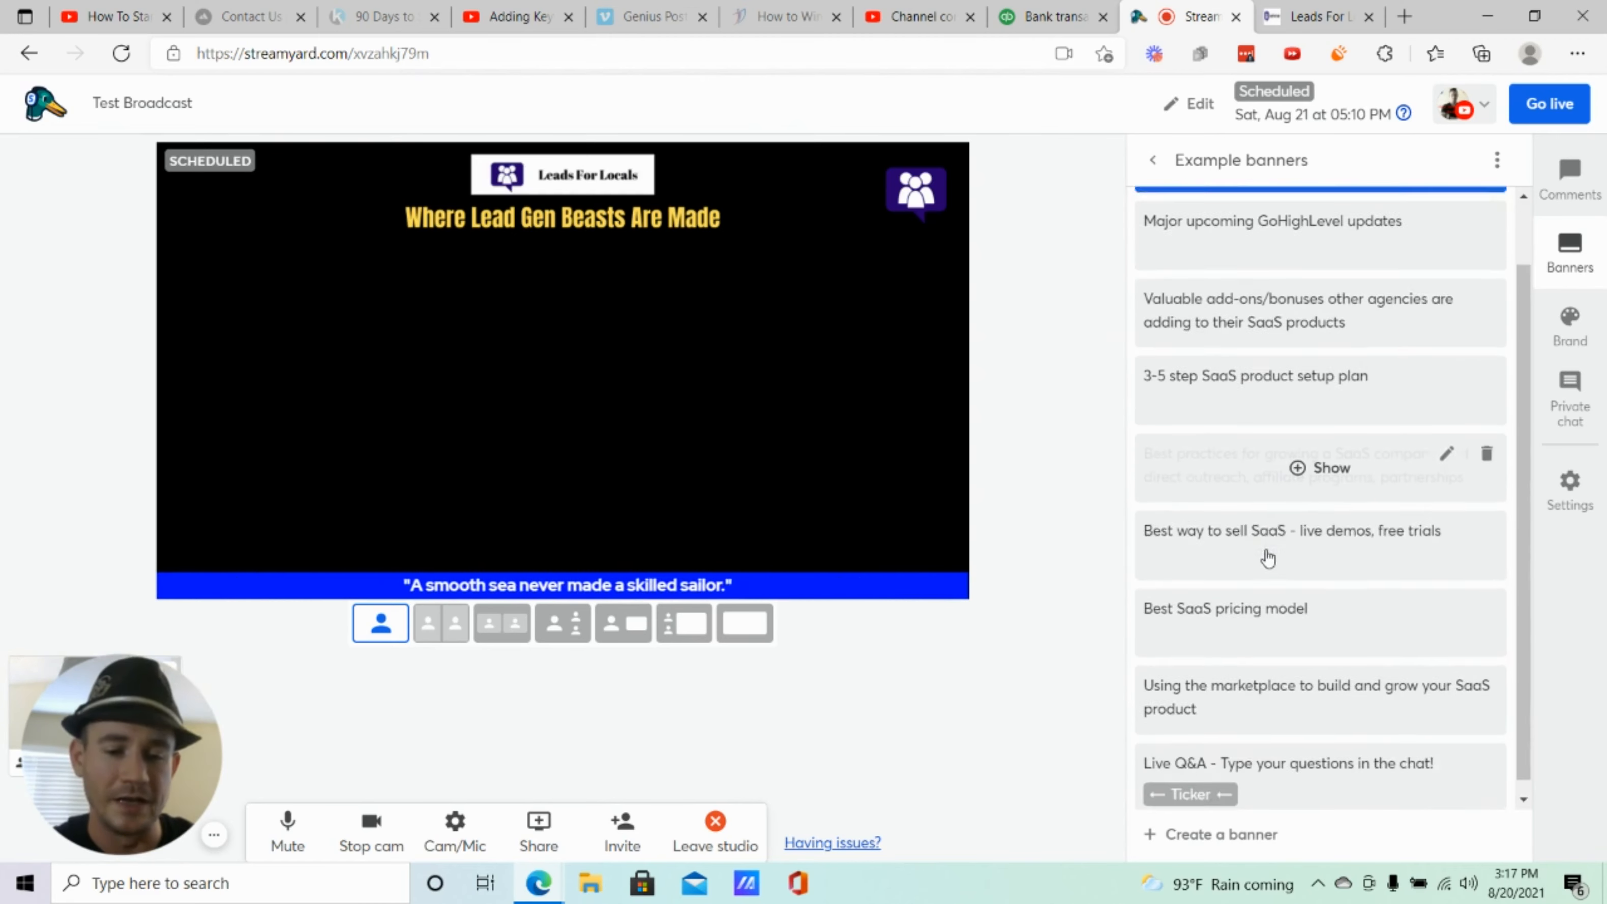
# Start a new banner with the option to scroll across the bottom enabled, and cancel it.
pyautogui.click(1213, 839)
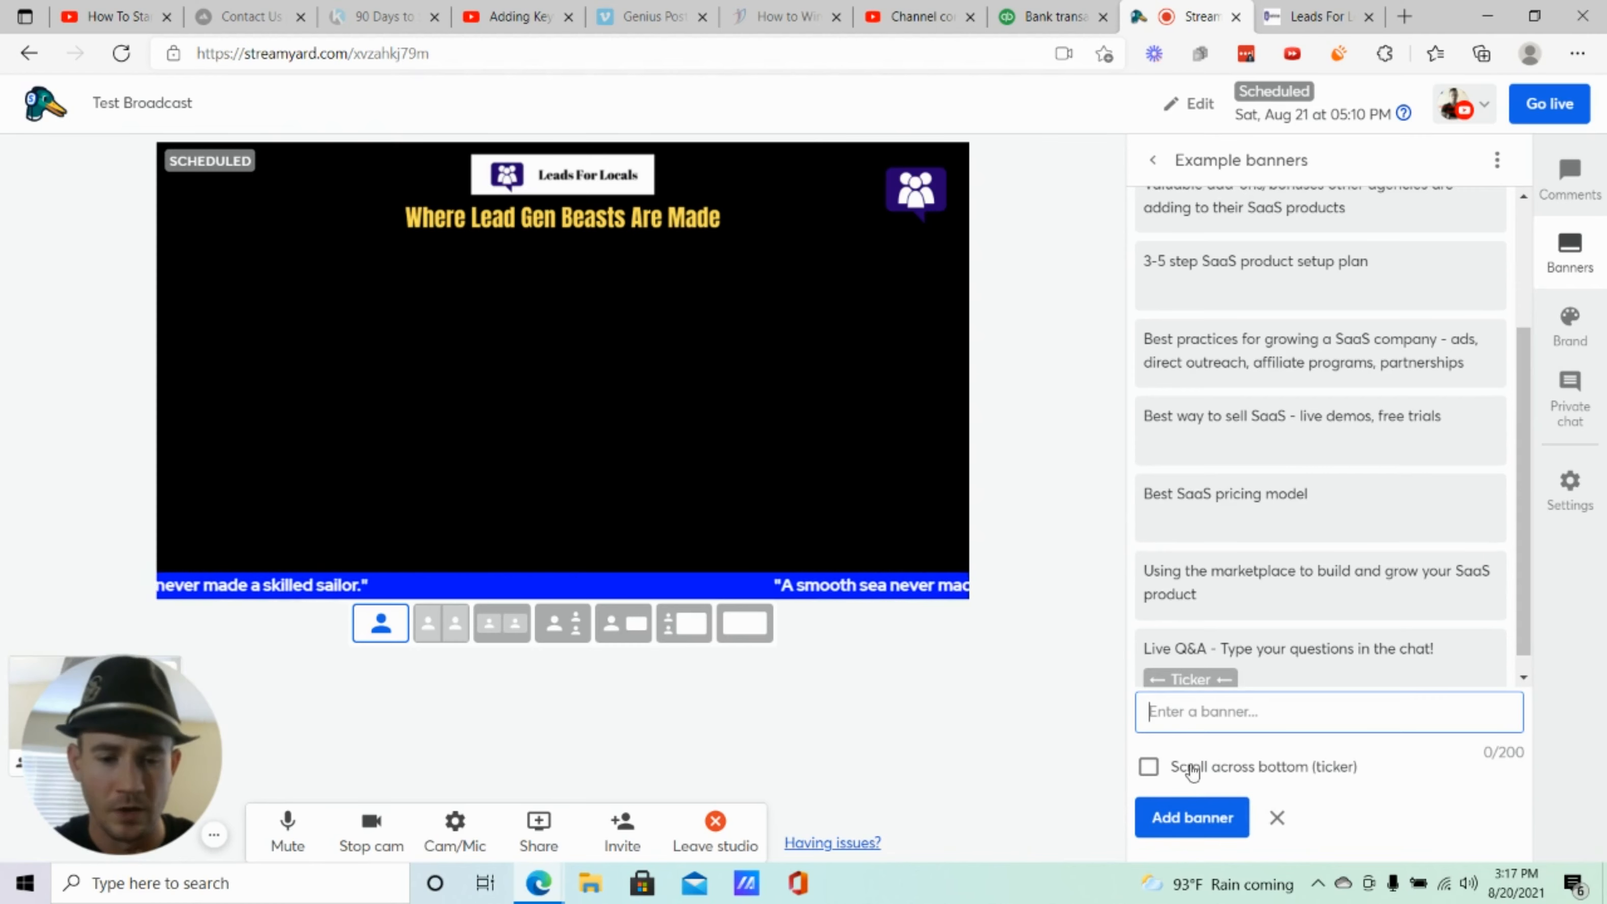
pyautogui.click(1300, 768)
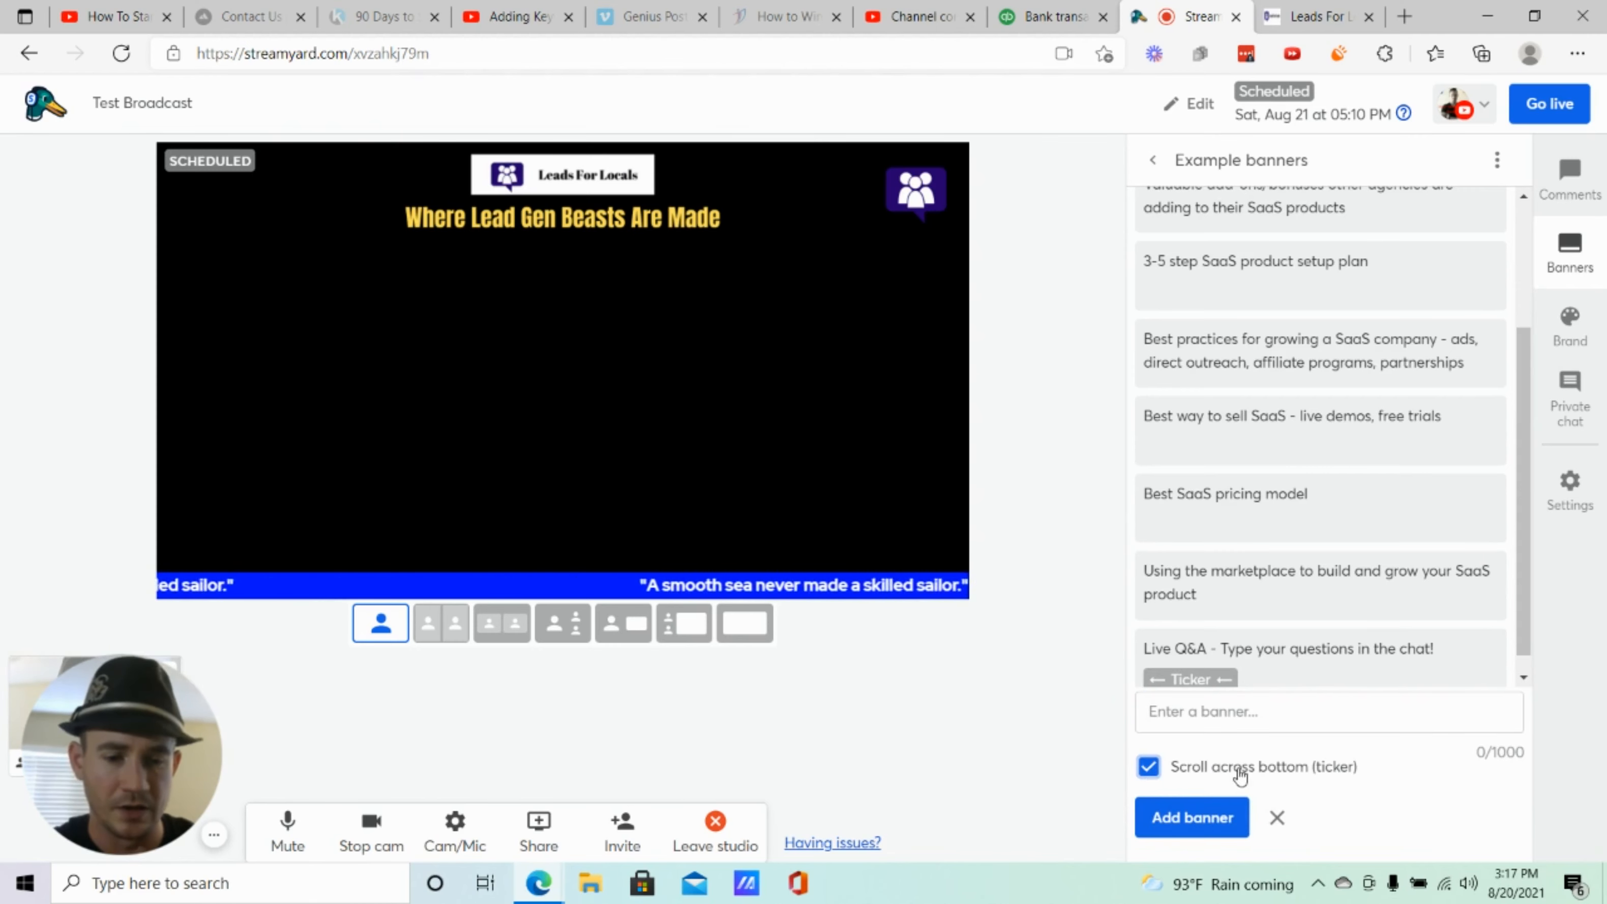
pyautogui.click(1274, 817)
# Hide the sailor quote ticker, and toggle it on and off once more.
pyautogui.click(1313, 248)
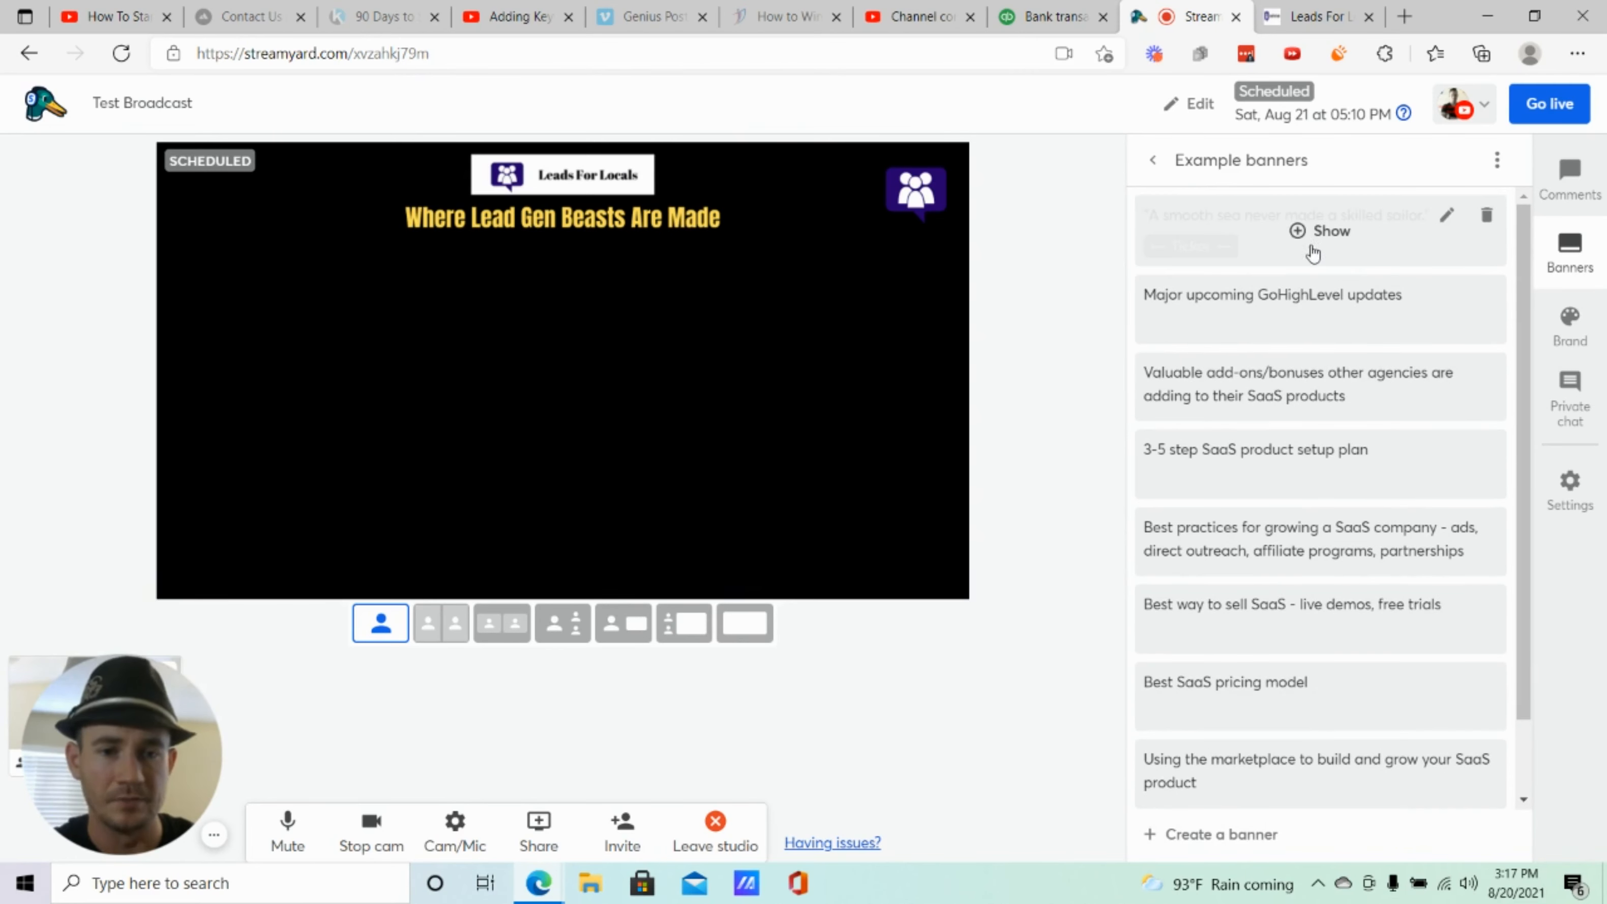
pyautogui.click(1313, 250)
pyautogui.click(1315, 253)
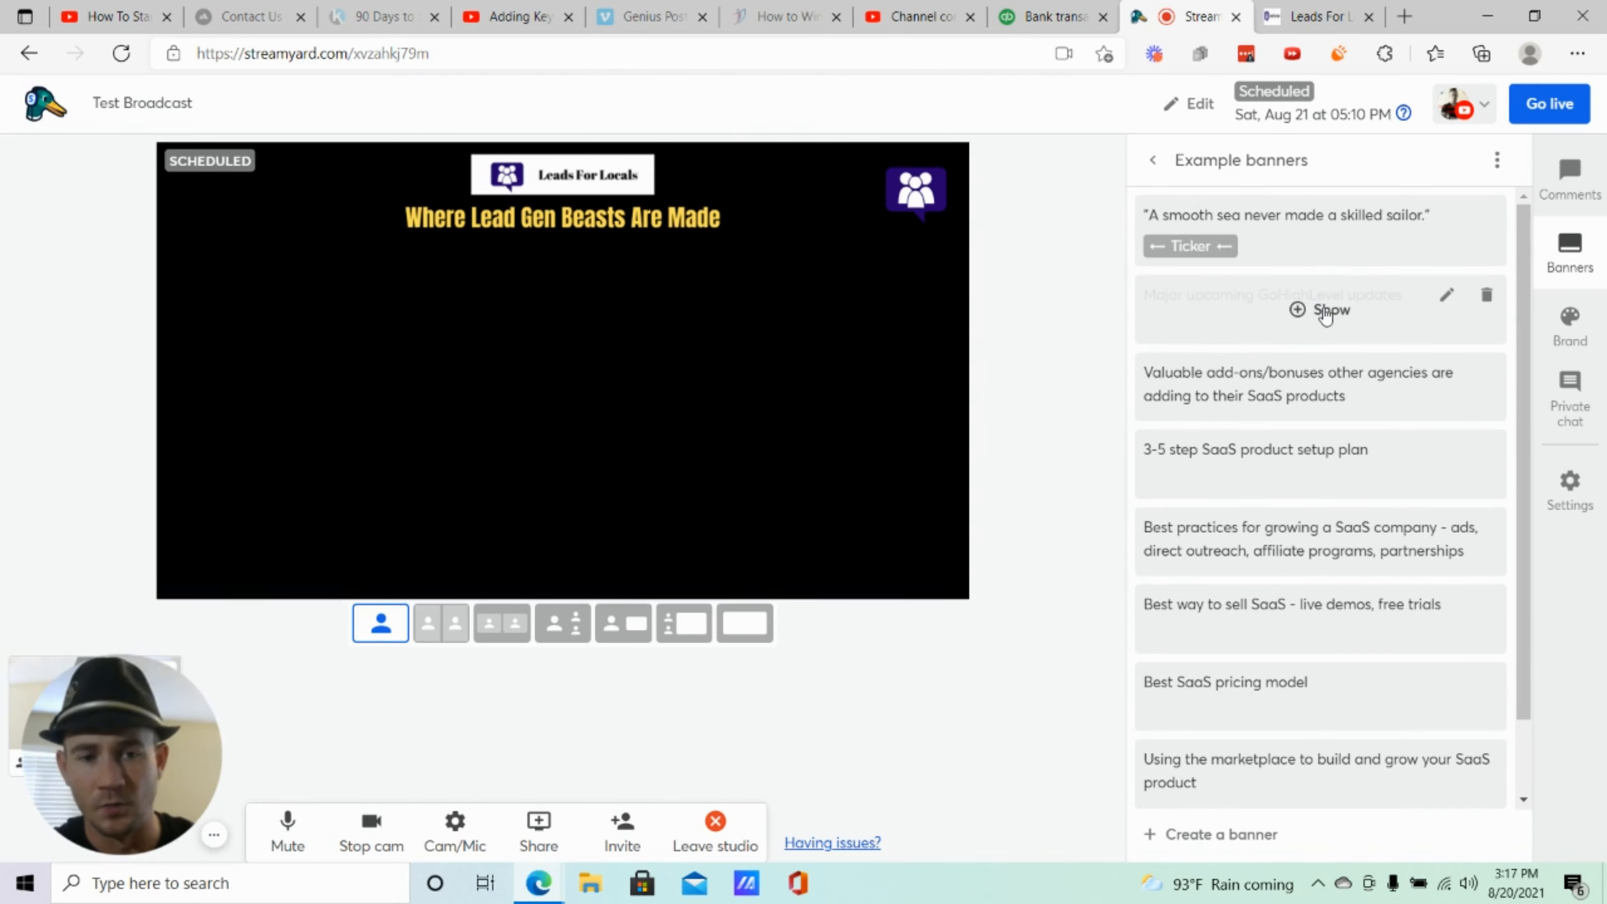
# Show the banner "Major upcoming GoHighLevel updates" on the stage and hide it again.
pyautogui.click(1326, 317)
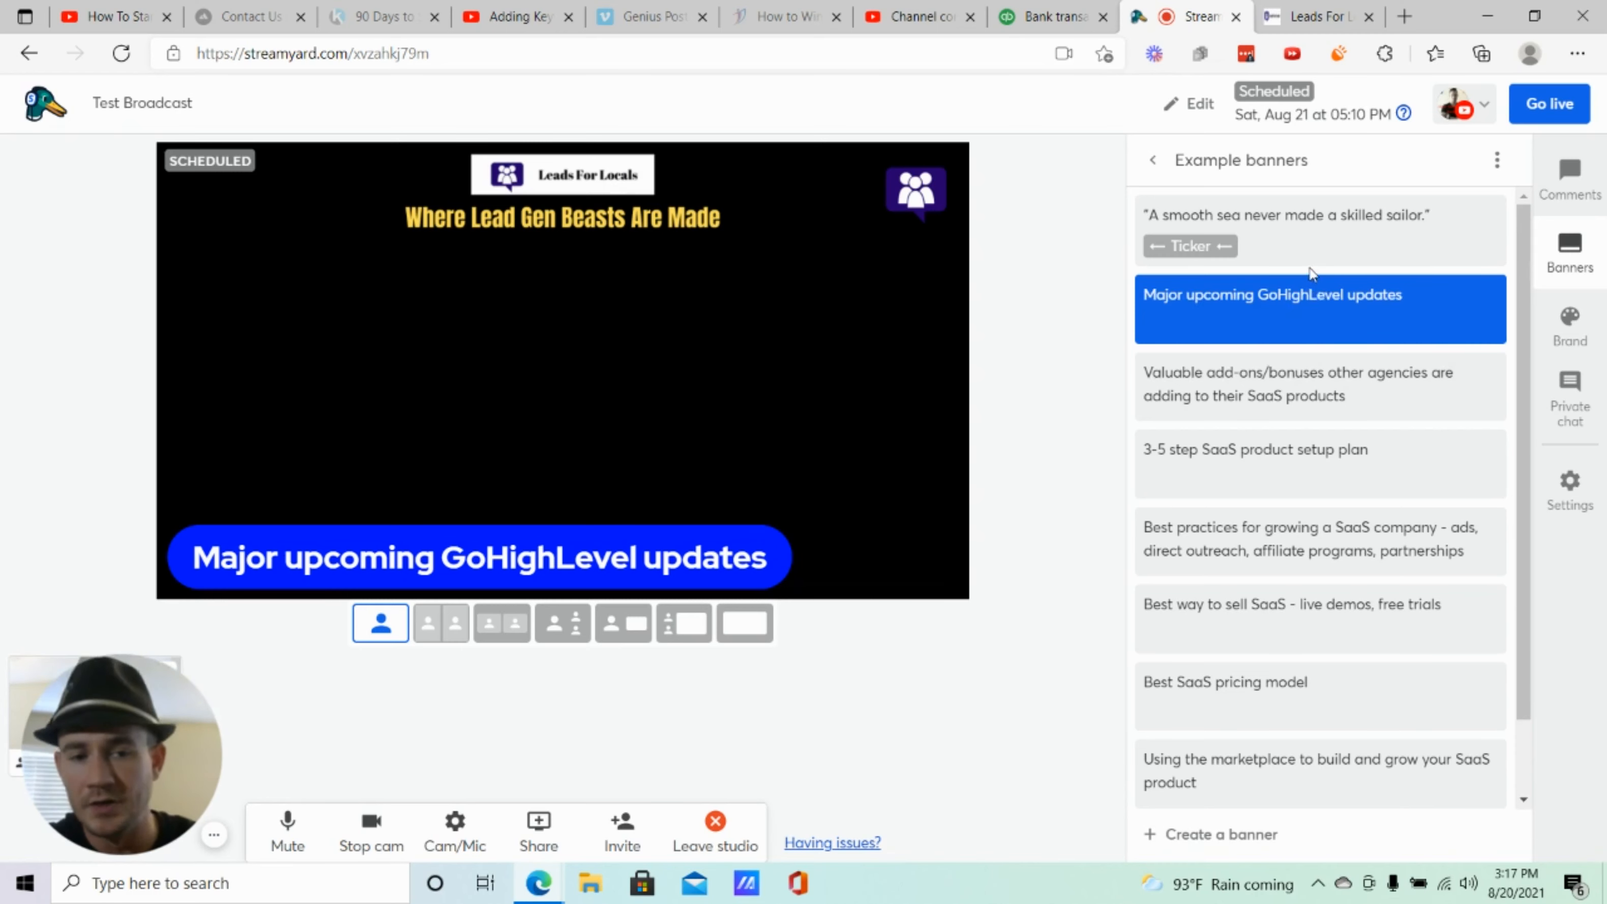
pyautogui.moveTo(1359, 309)
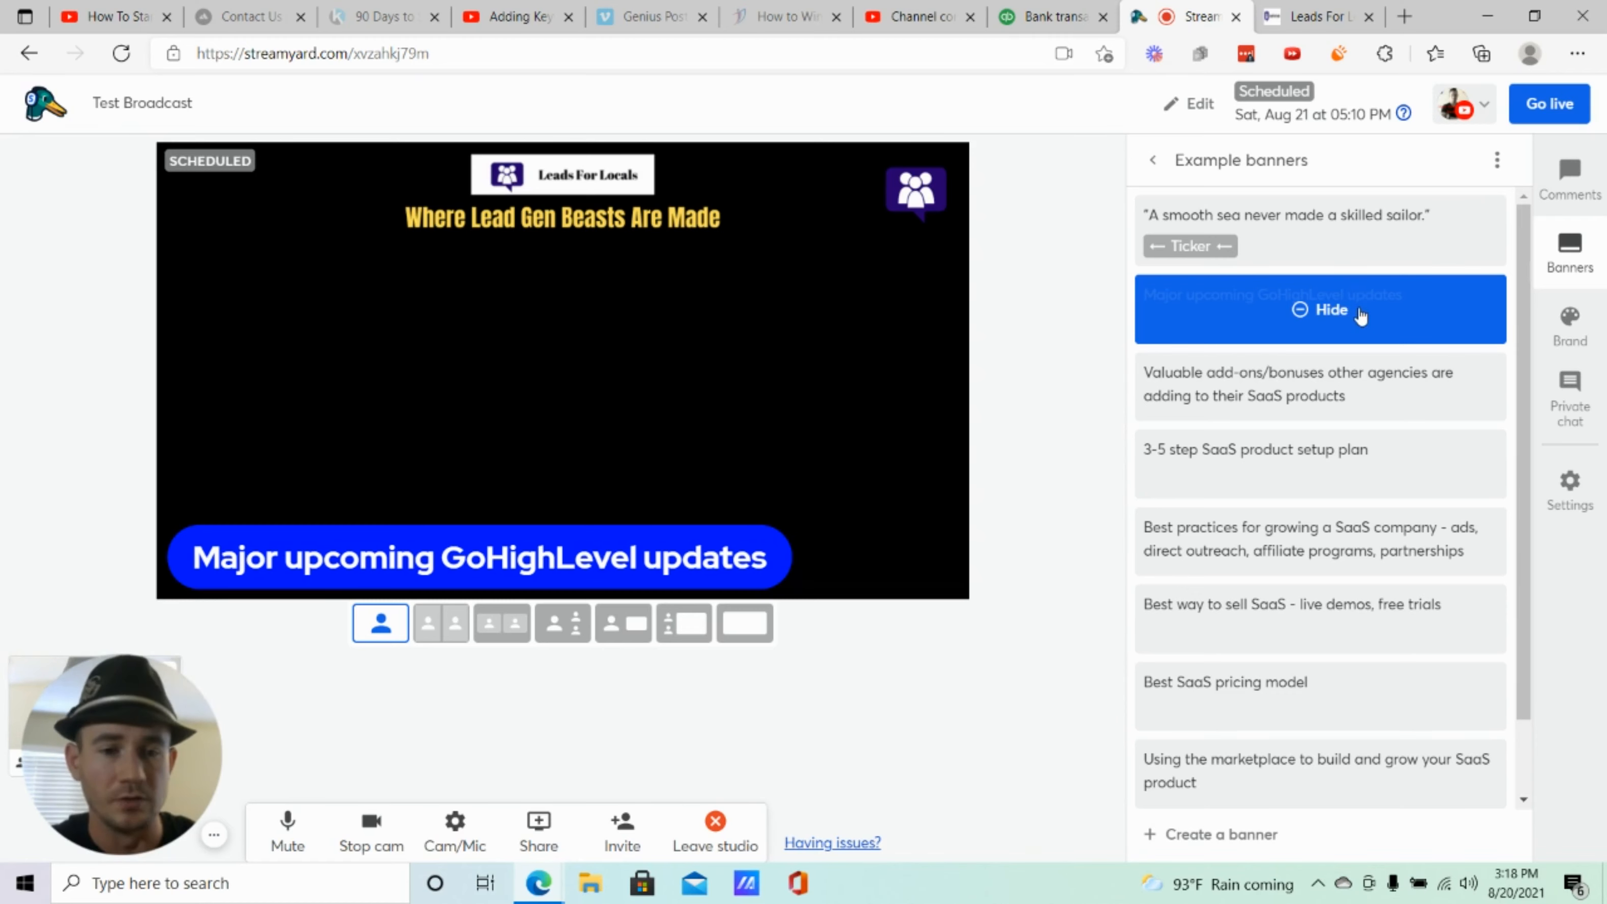
pyautogui.click(1355, 313)
# Show the banners one after another from "Valuable add-ons/bonuses" down to "Using the marketplace to build and grow your SaaS product".
pyautogui.scroll(-1, 1343, 313)
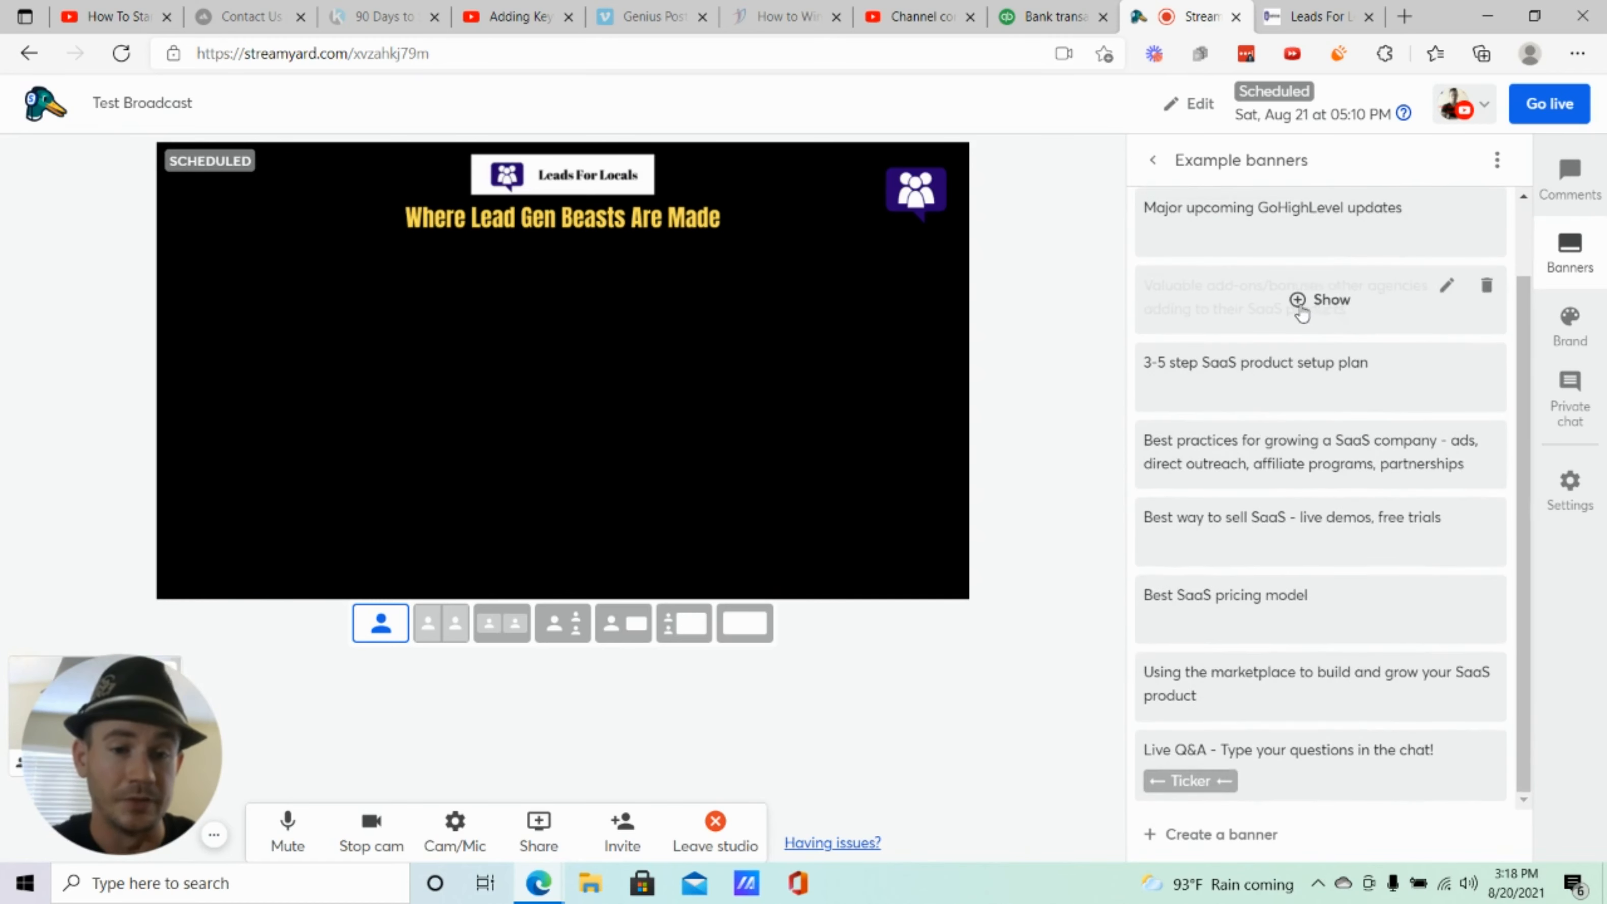
pyautogui.click(1336, 307)
pyautogui.click(1331, 377)
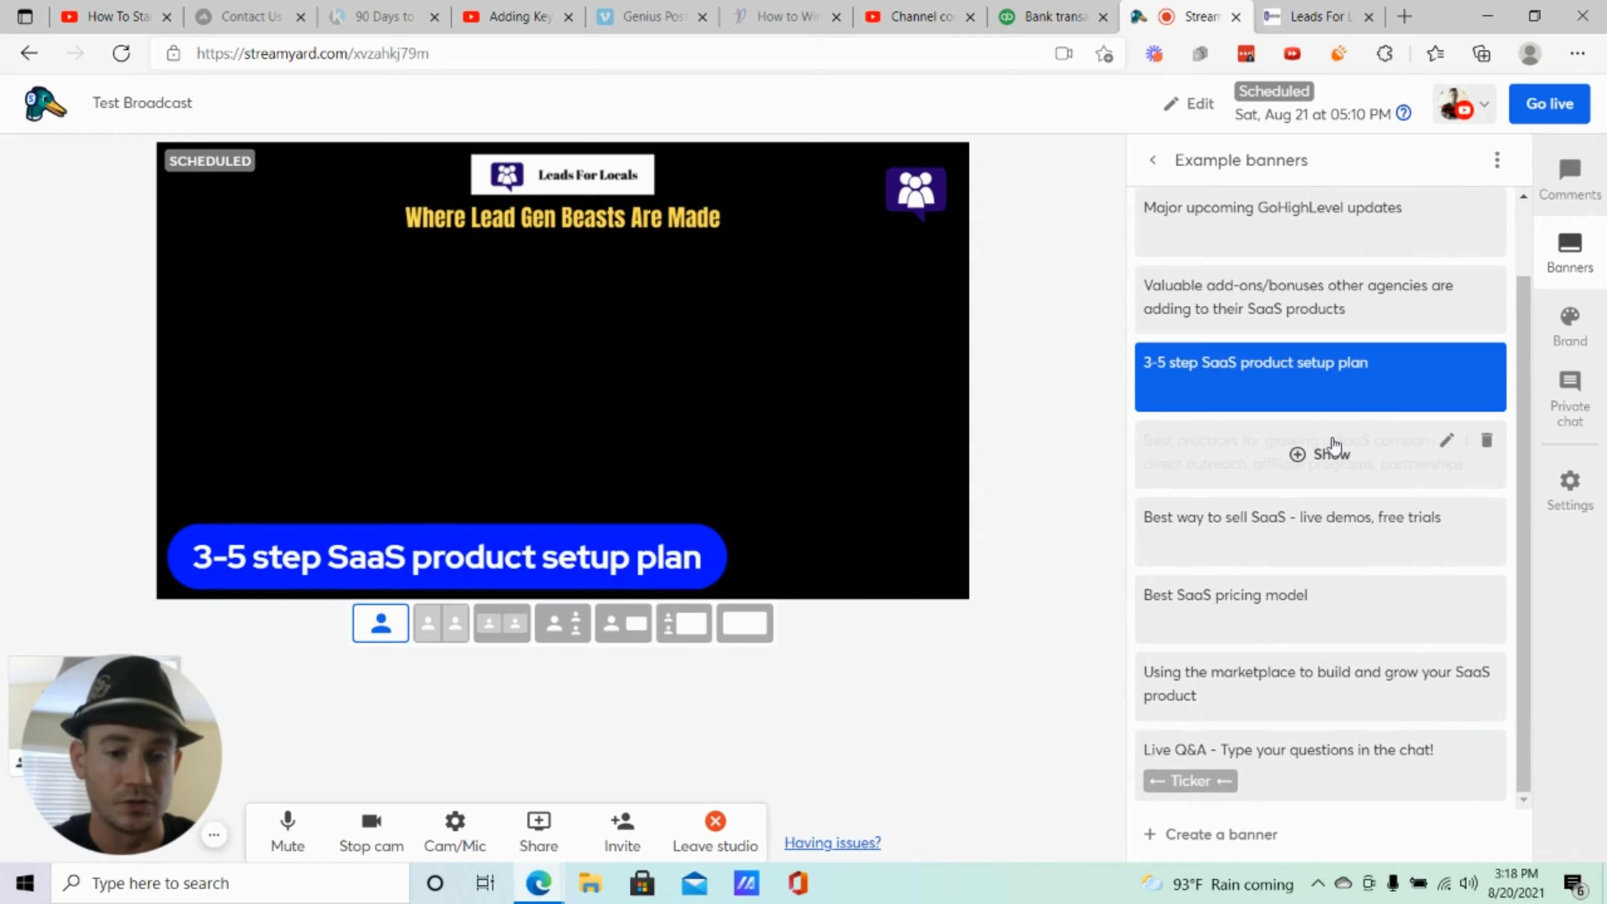
pyautogui.click(1333, 453)
pyautogui.click(1333, 532)
pyautogui.click(1330, 609)
pyautogui.click(1330, 687)
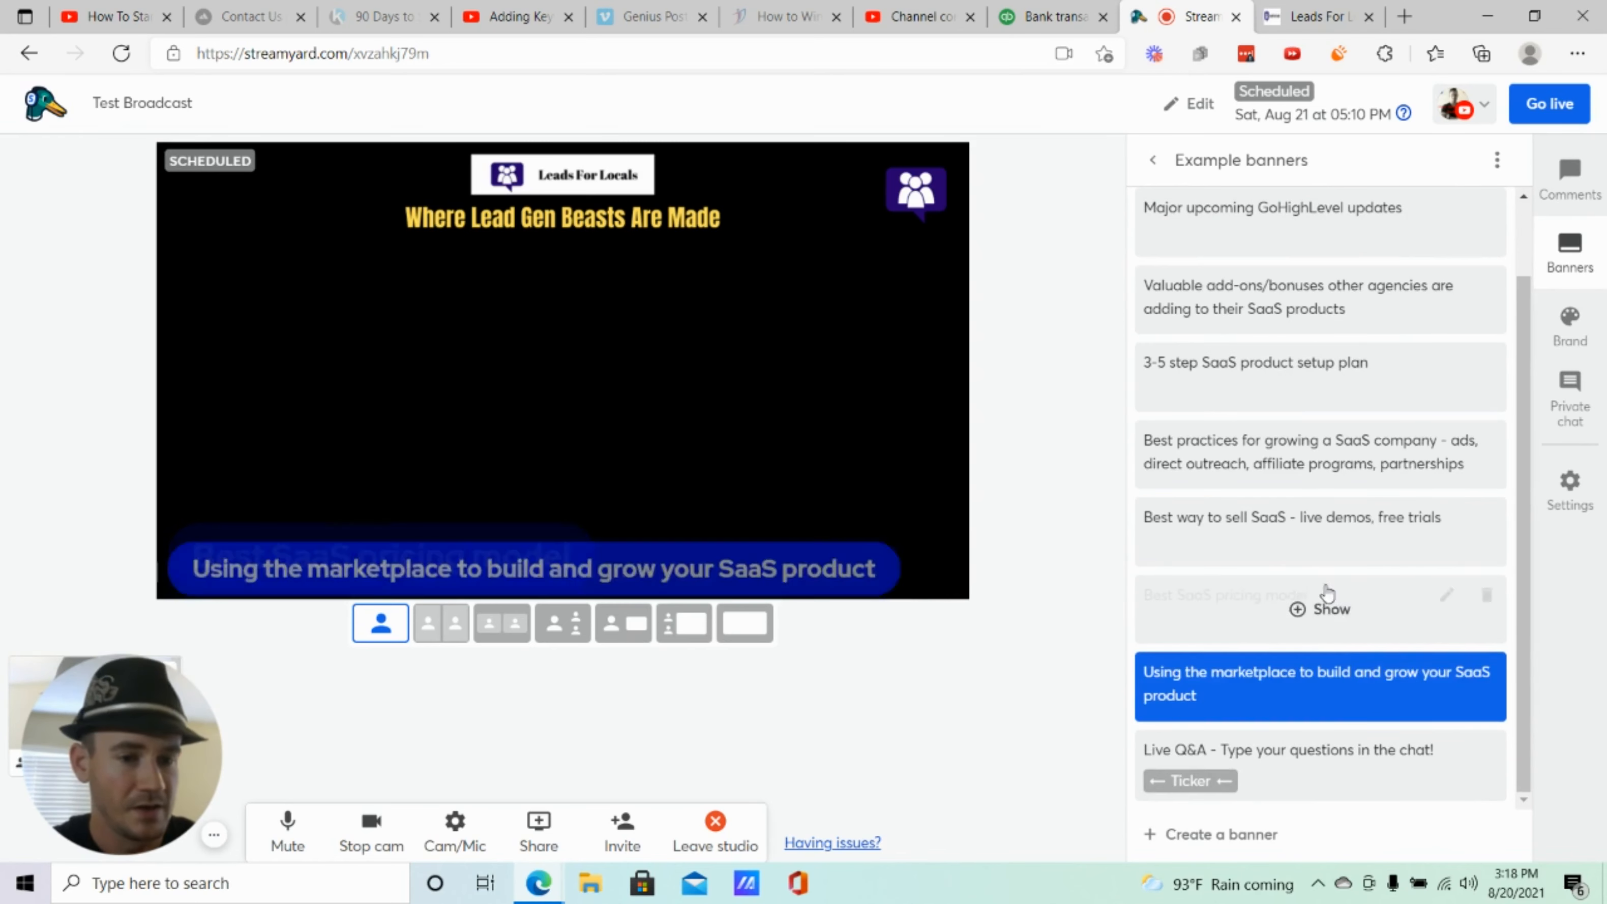
# Look at the private chat with guests and return to the example banners.
pyautogui.click(1571, 396)
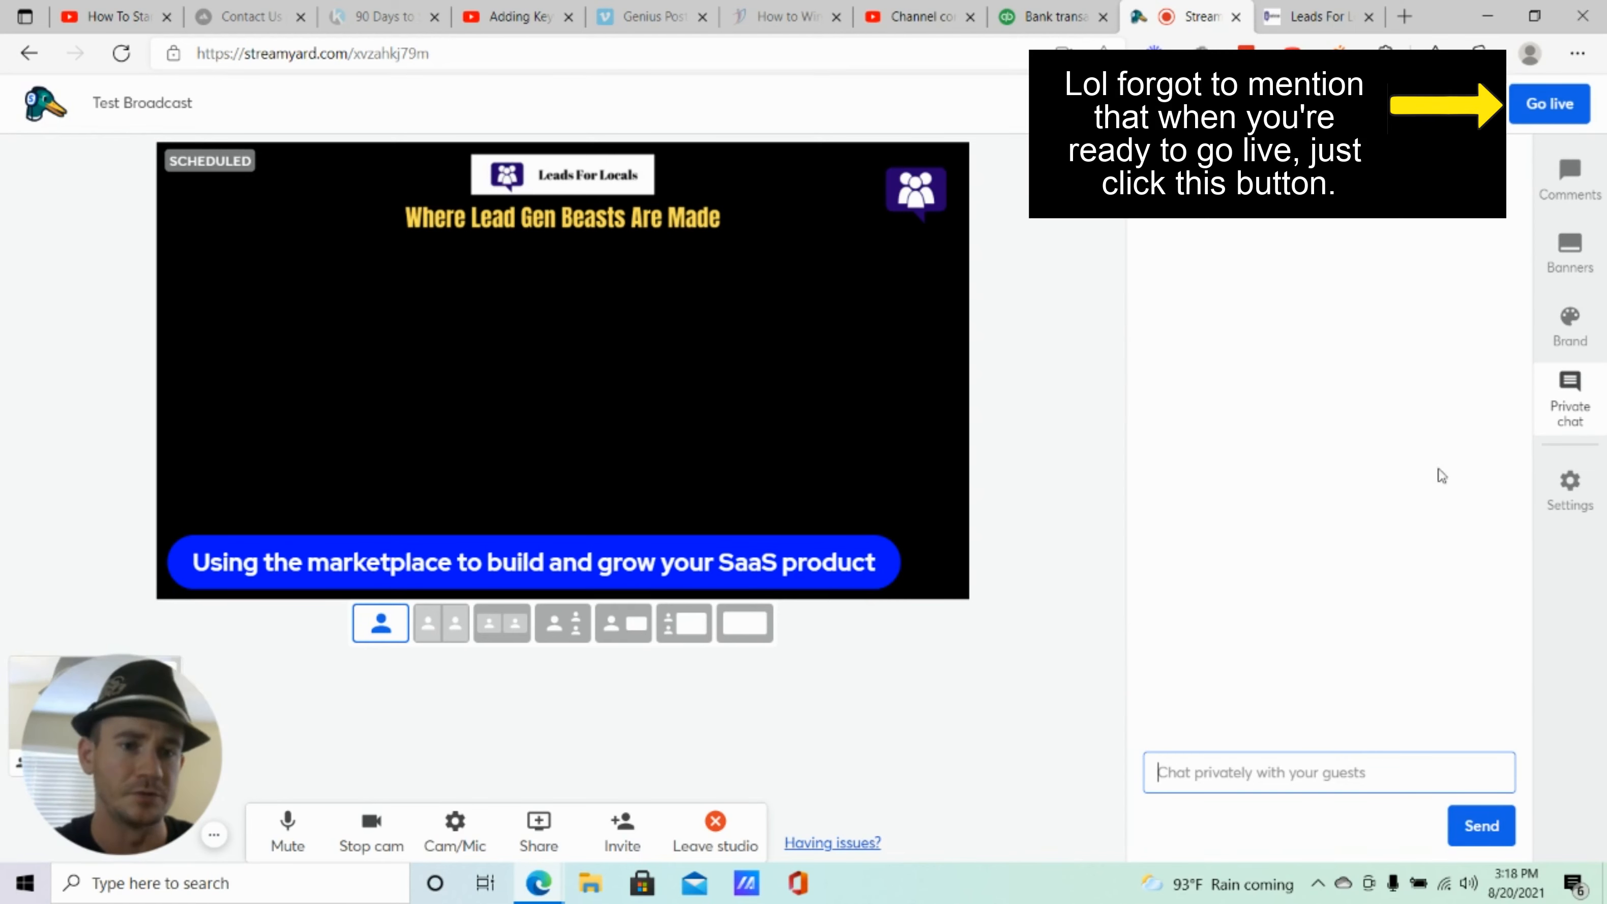
pyautogui.click(1569, 253)
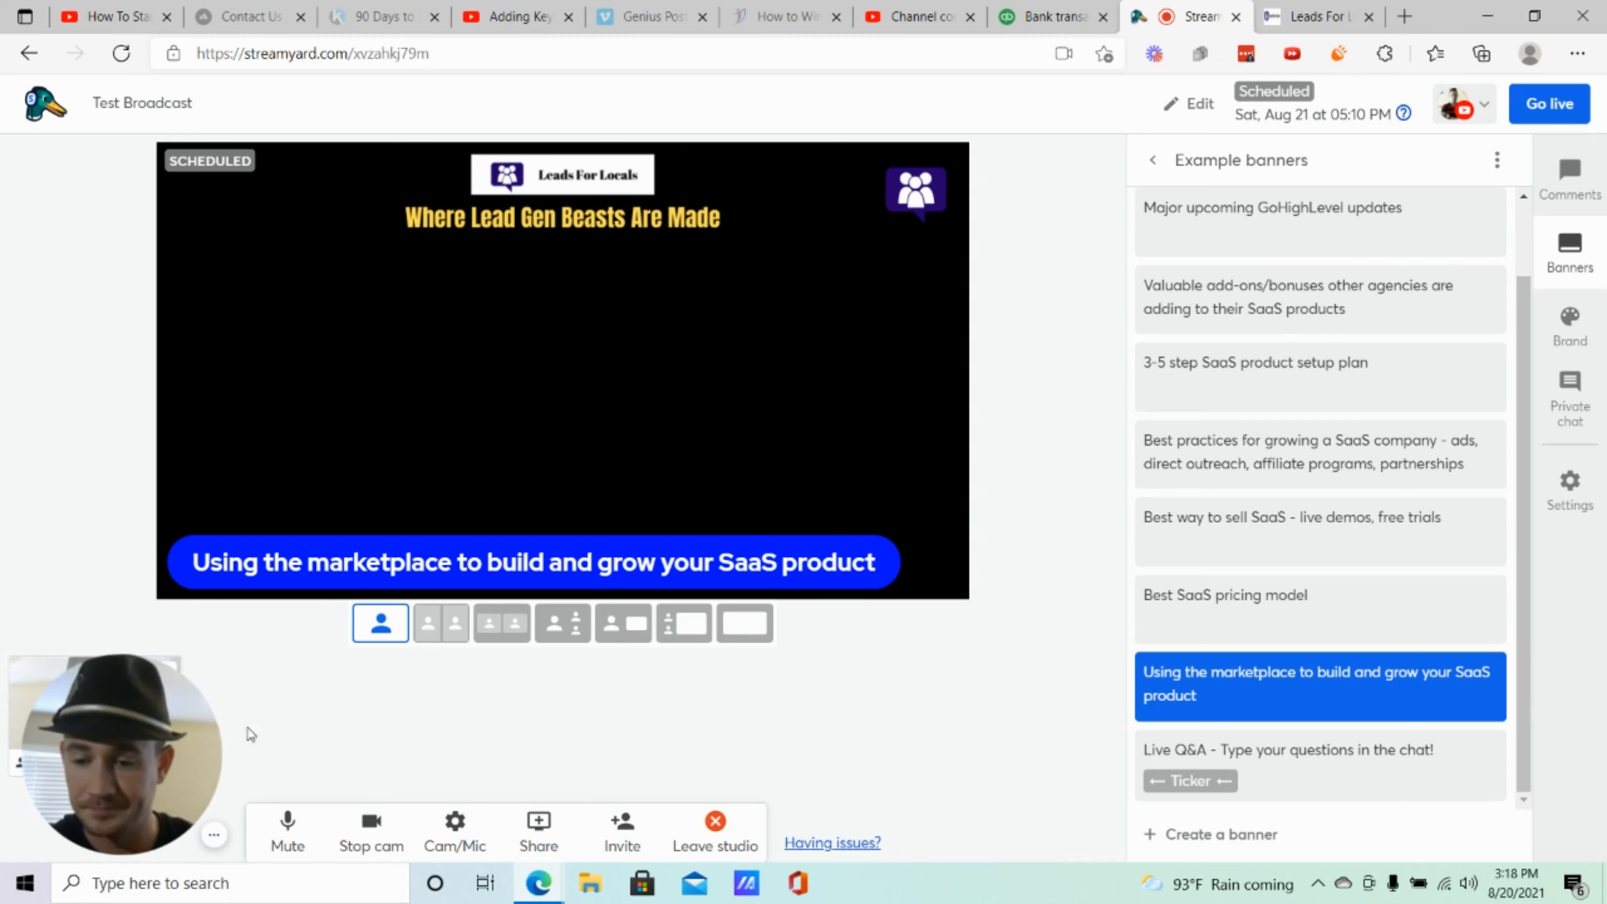
pyautogui.click(217, 839)
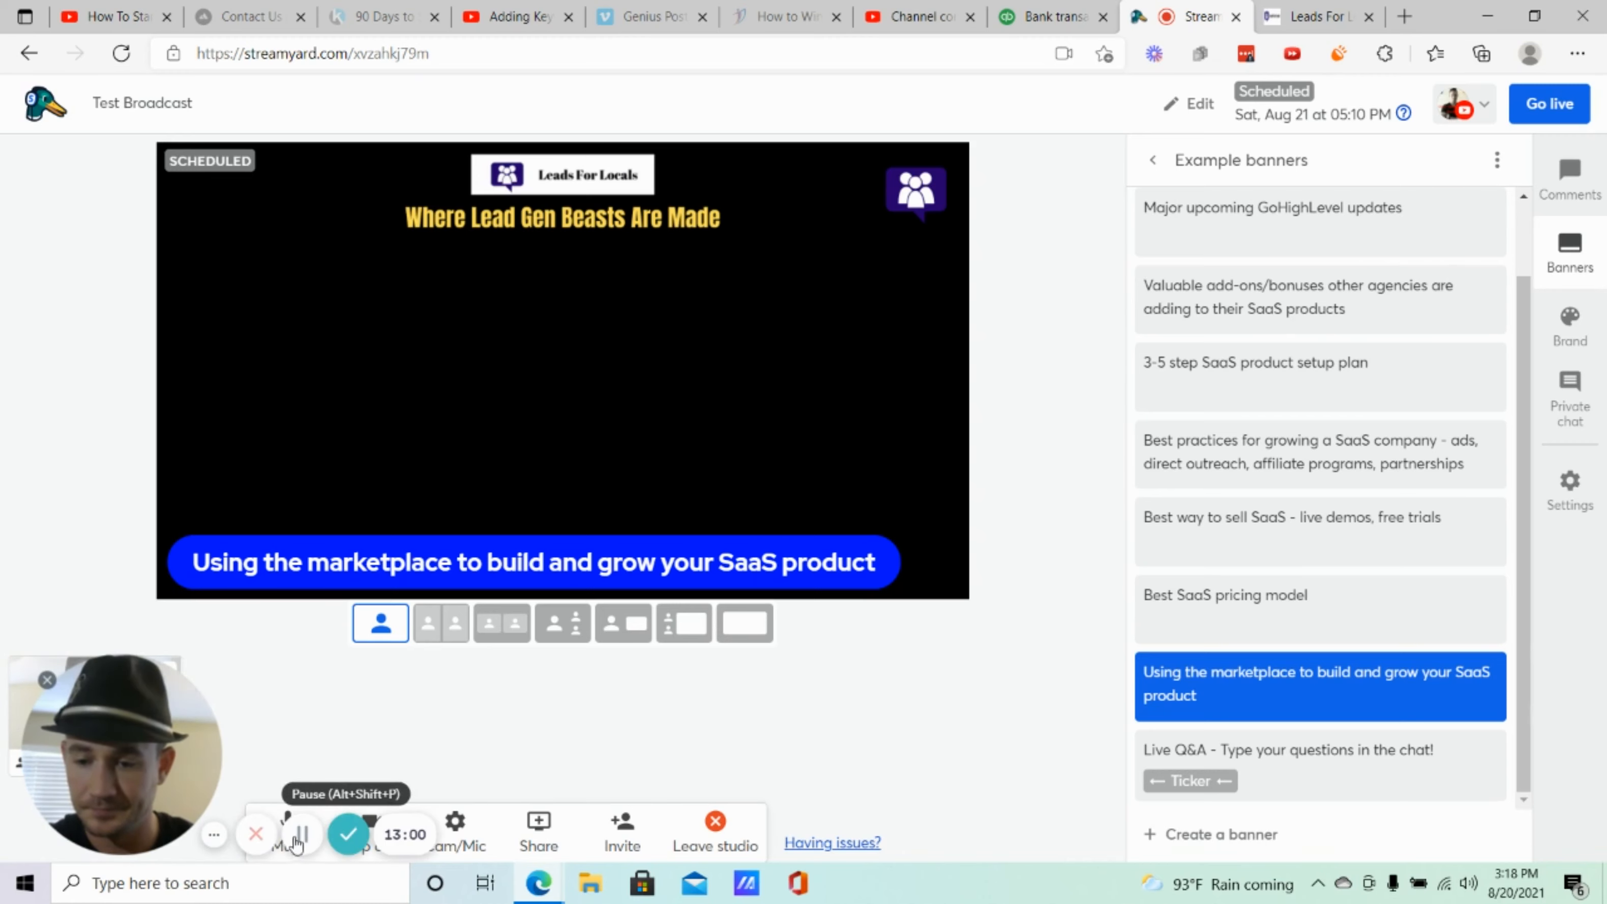